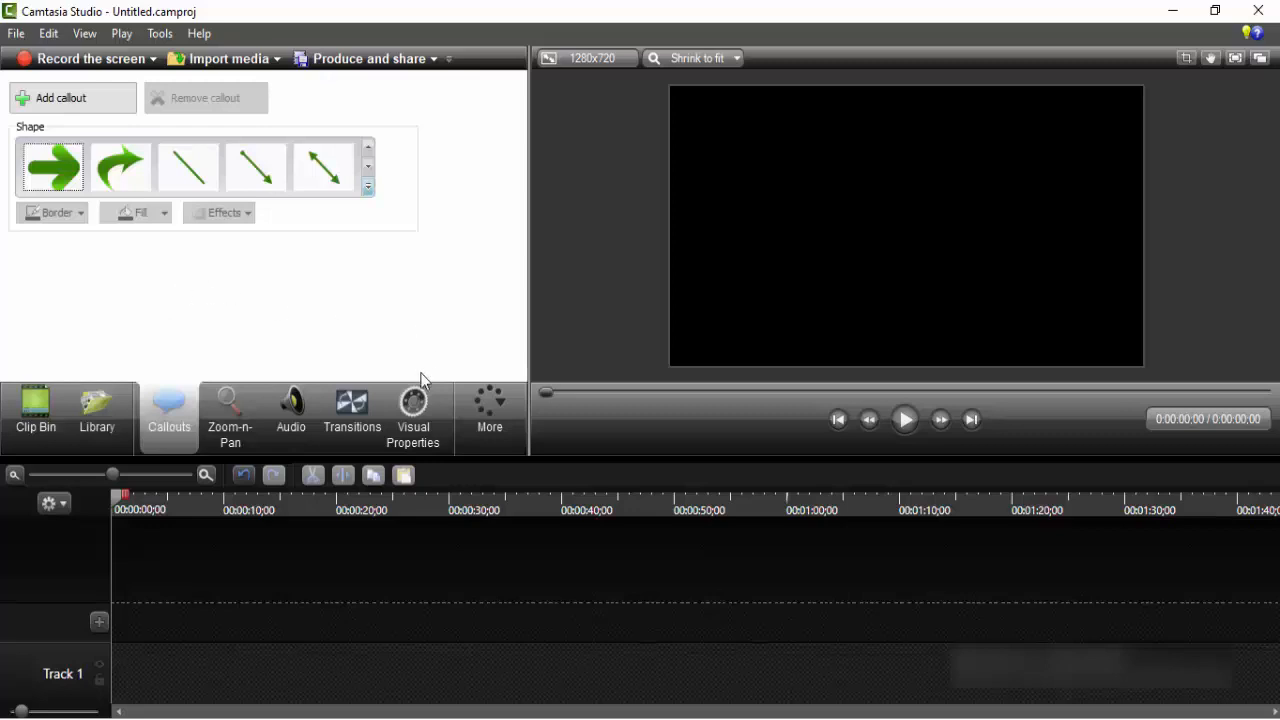
pyautogui.click(364, 407)
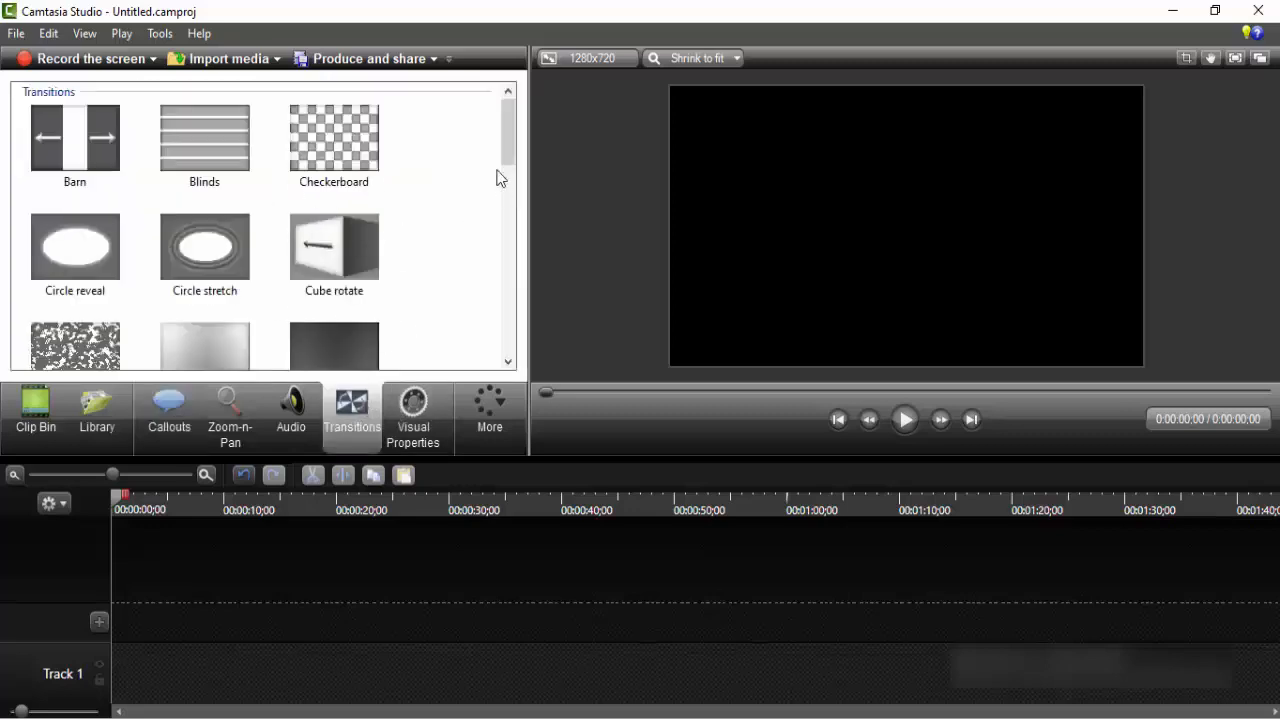
pyautogui.scroll(-6, 500, 178)
pyautogui.scroll(6, 517, 257)
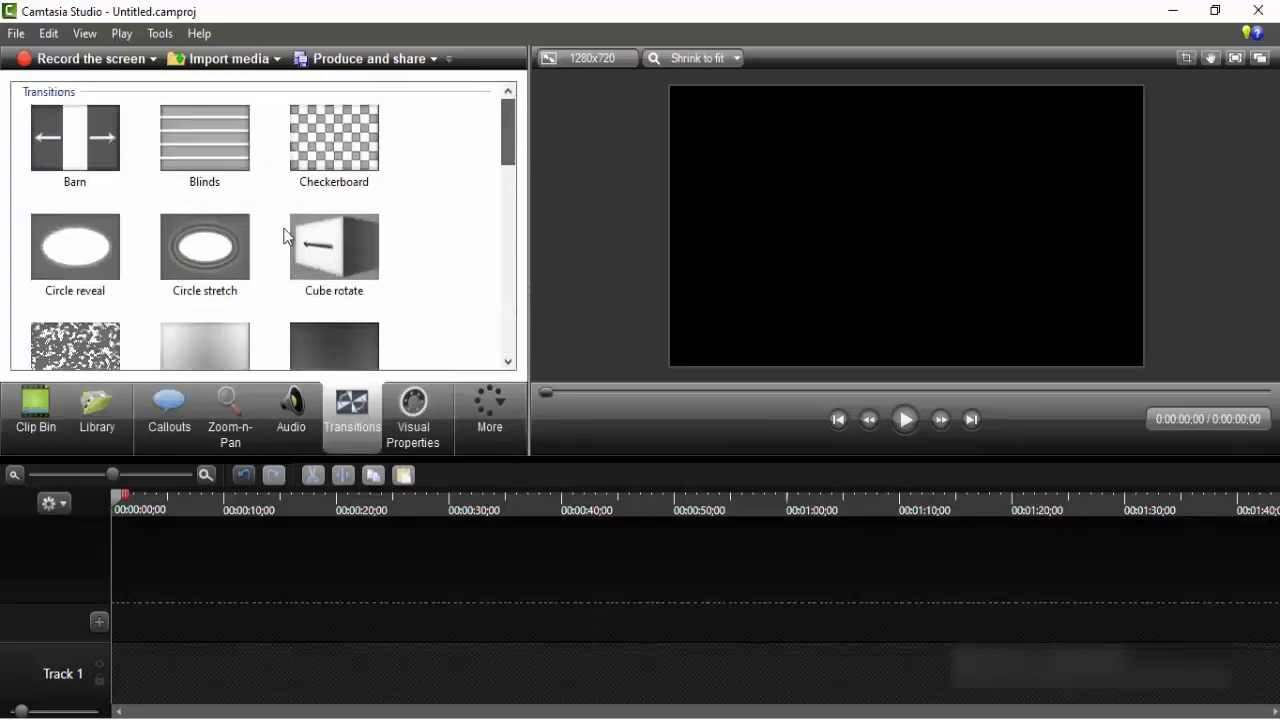
# Add all five planet images from the Yeni klasör folder to the media Library.
pyautogui.click(103, 427)
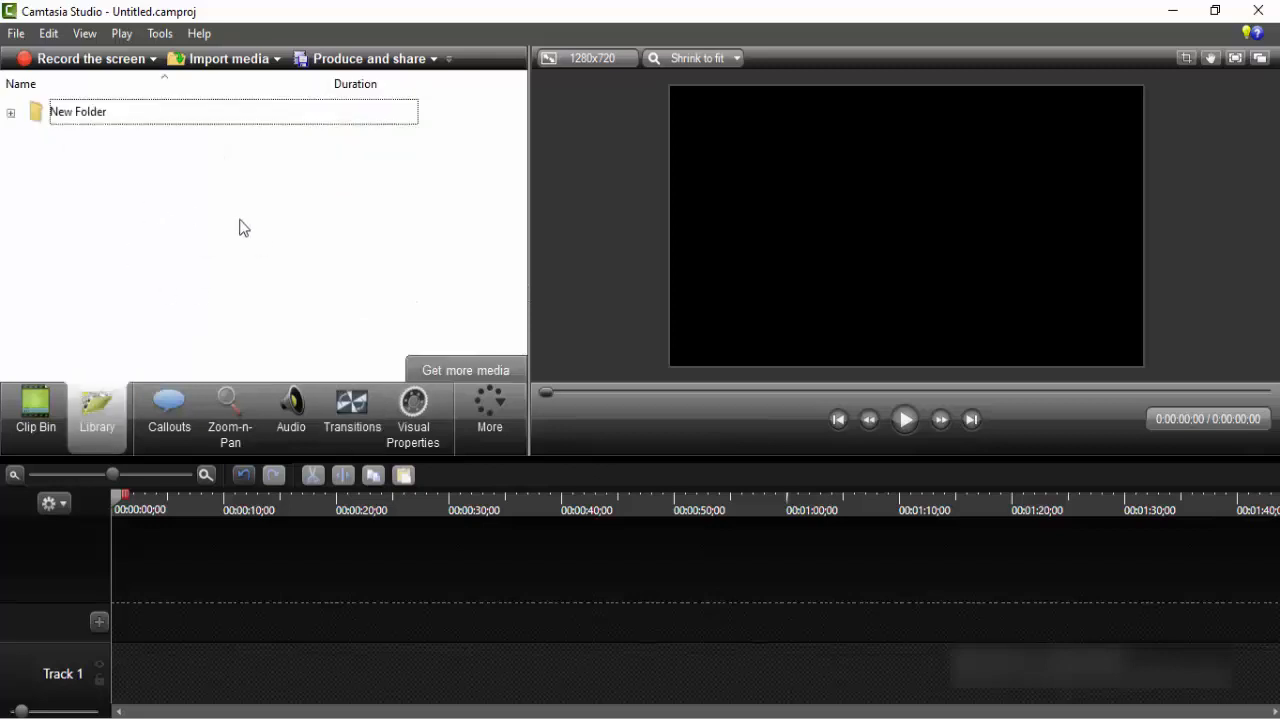
pyautogui.click(200, 718)
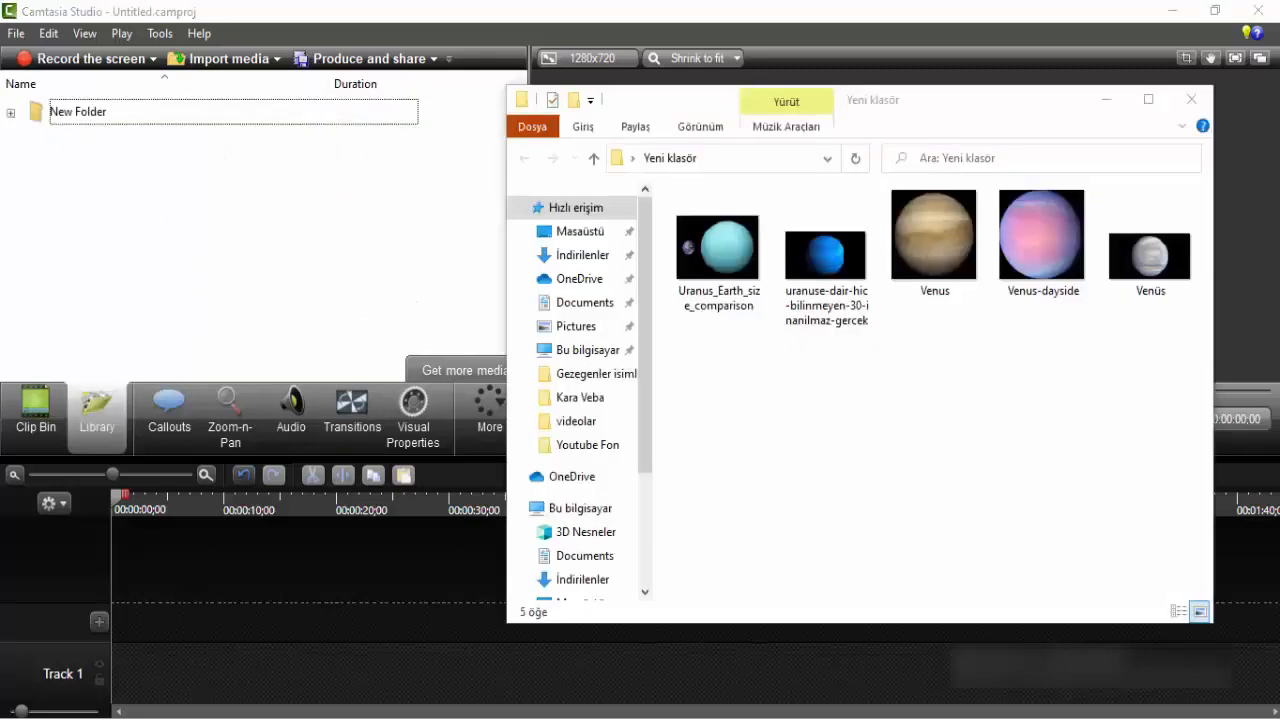
pyautogui.moveTo(740, 371); pyautogui.dragTo(1182, 195)
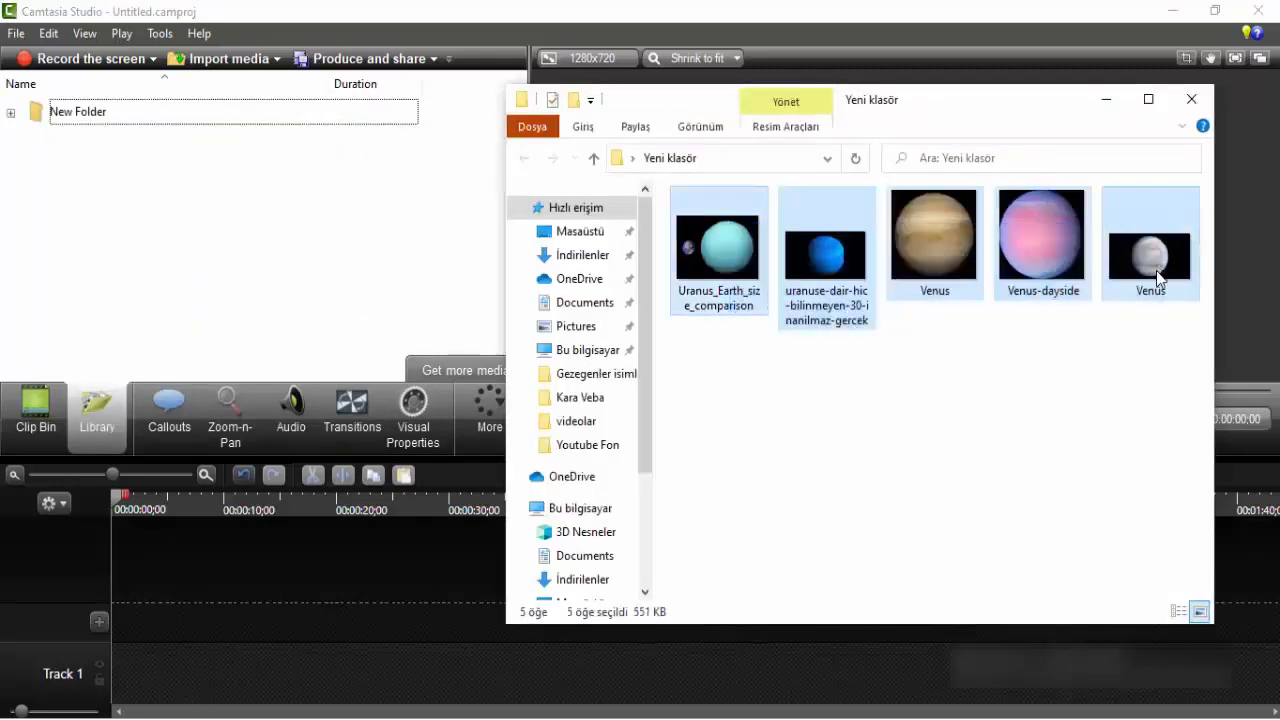
pyautogui.moveTo(1143, 286); pyautogui.dragTo(277, 283)
pyautogui.click(168, 299)
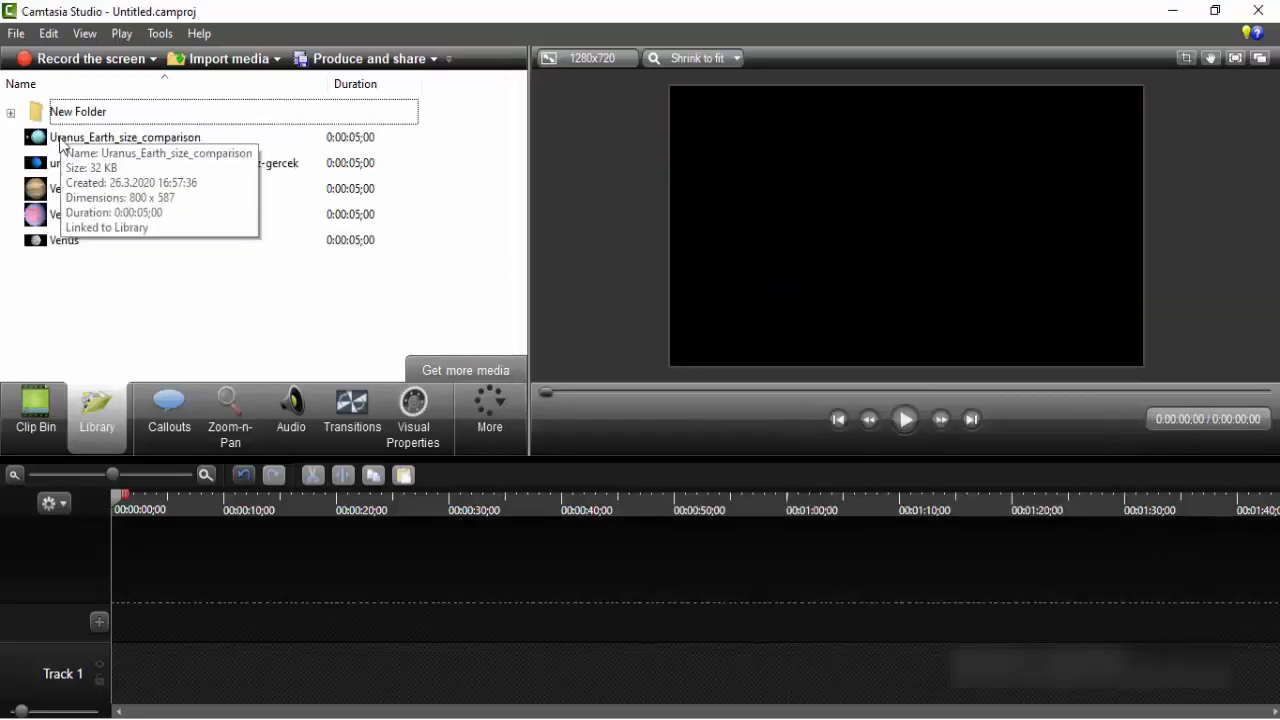
# Place Uranus_Earth_size_comparison at the start of Track 1 and scale it to span the full width of the preview canvas.
pyautogui.moveTo(80, 146); pyautogui.dragTo(220, 665)
pyautogui.moveTo(756, 340); pyautogui.dragTo(679, 352)
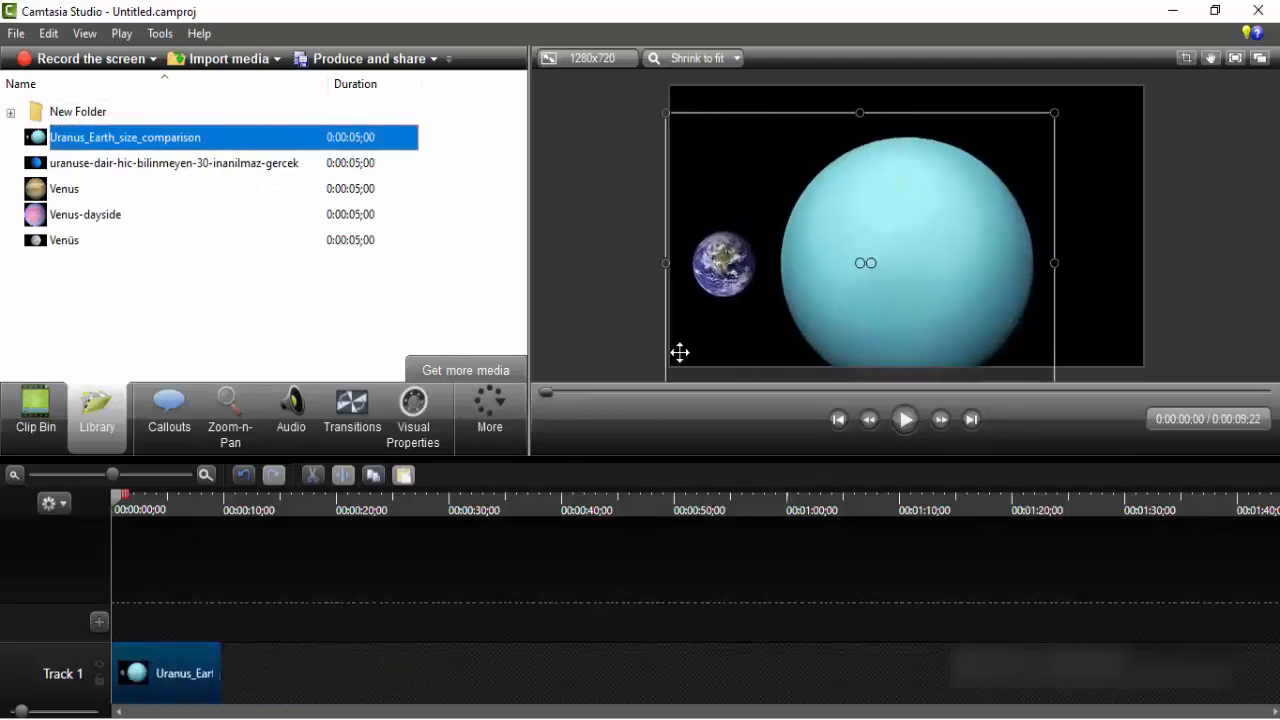
pyautogui.click(1134, 87)
pyautogui.click(955, 215)
pyautogui.moveTo(1054, 113); pyautogui.dragTo(1141, 92)
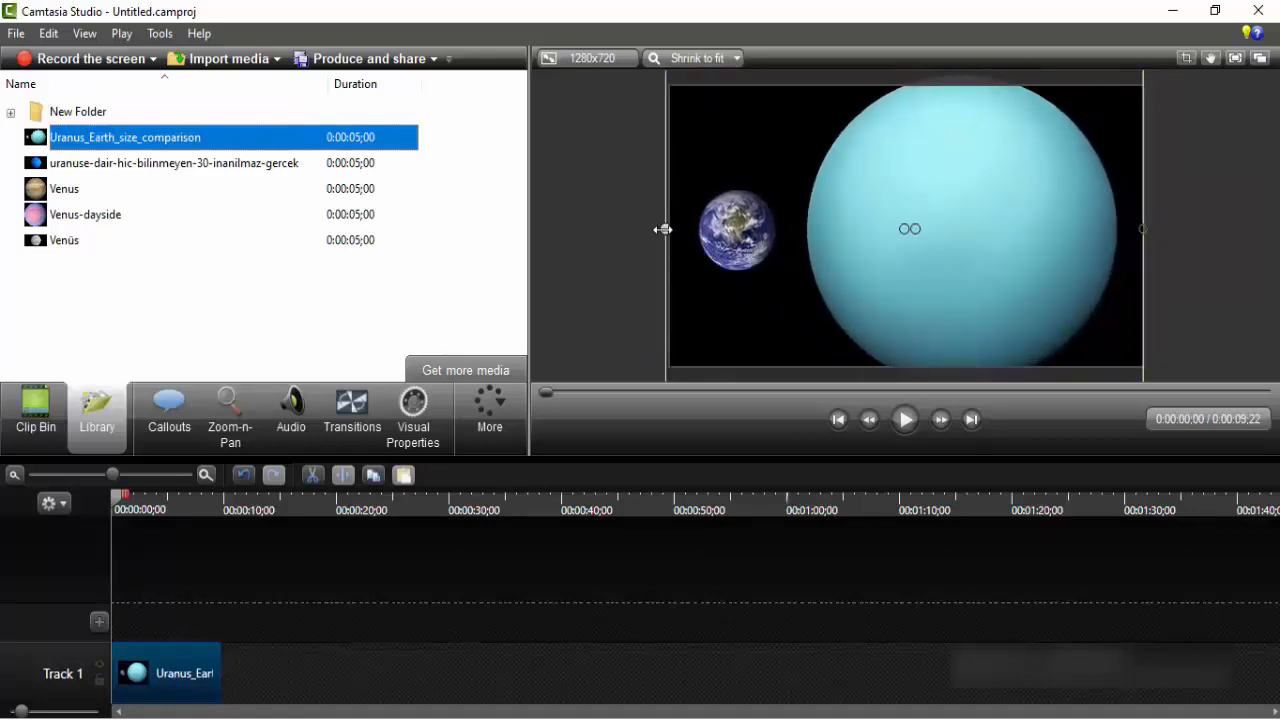
pyautogui.moveTo(663, 229); pyautogui.dragTo(666, 230)
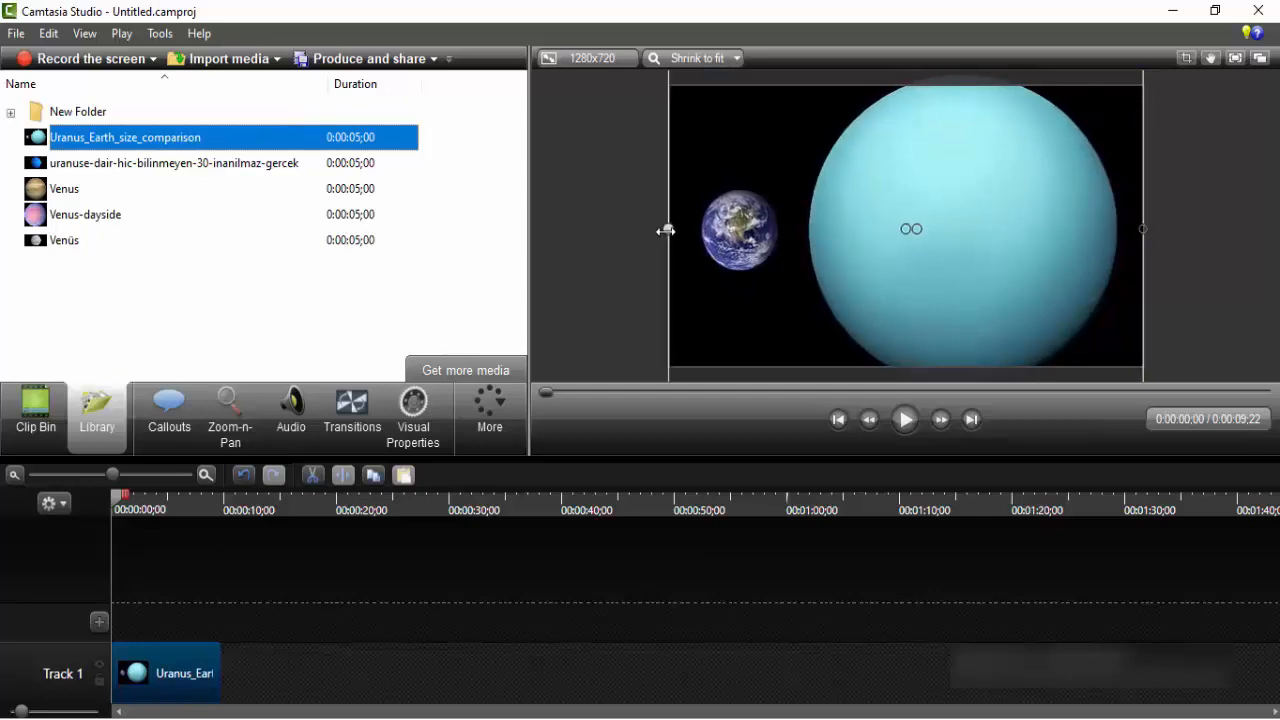
pyautogui.click(335, 307)
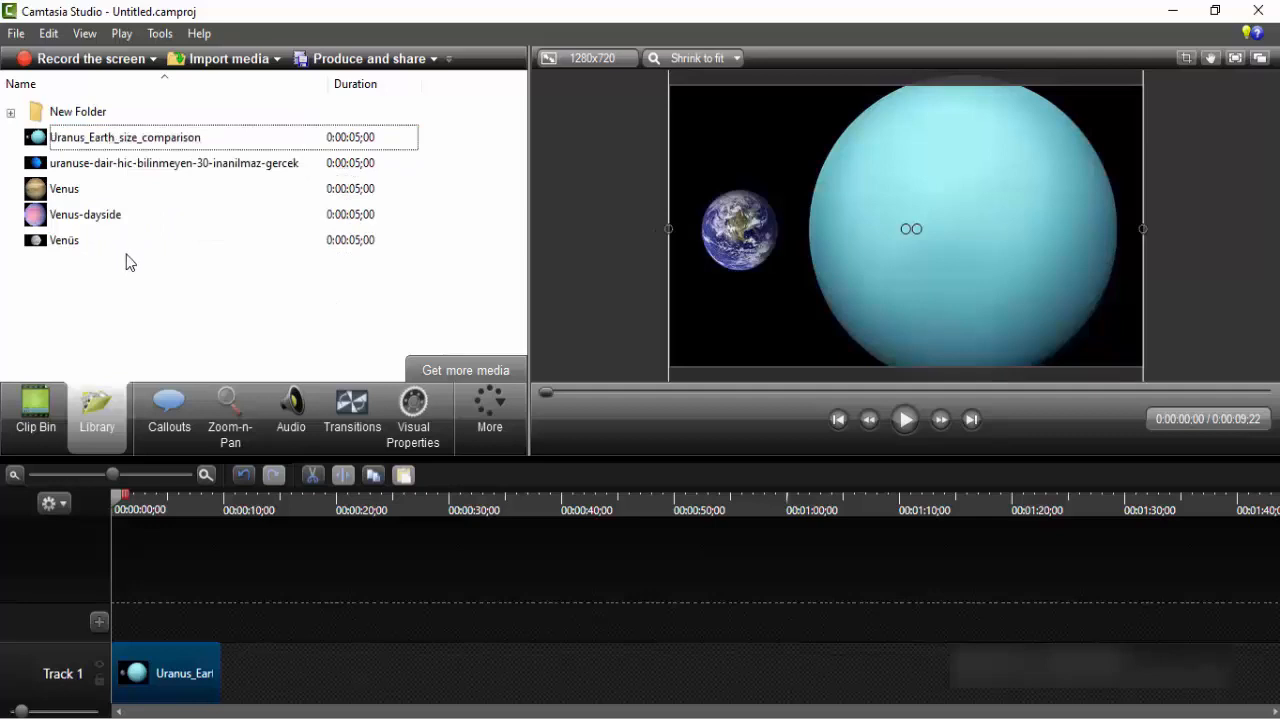
# With the clip deselected, add the plain right-pointing arrow callout from the Shapes with Text group.
pyautogui.click(171, 425)
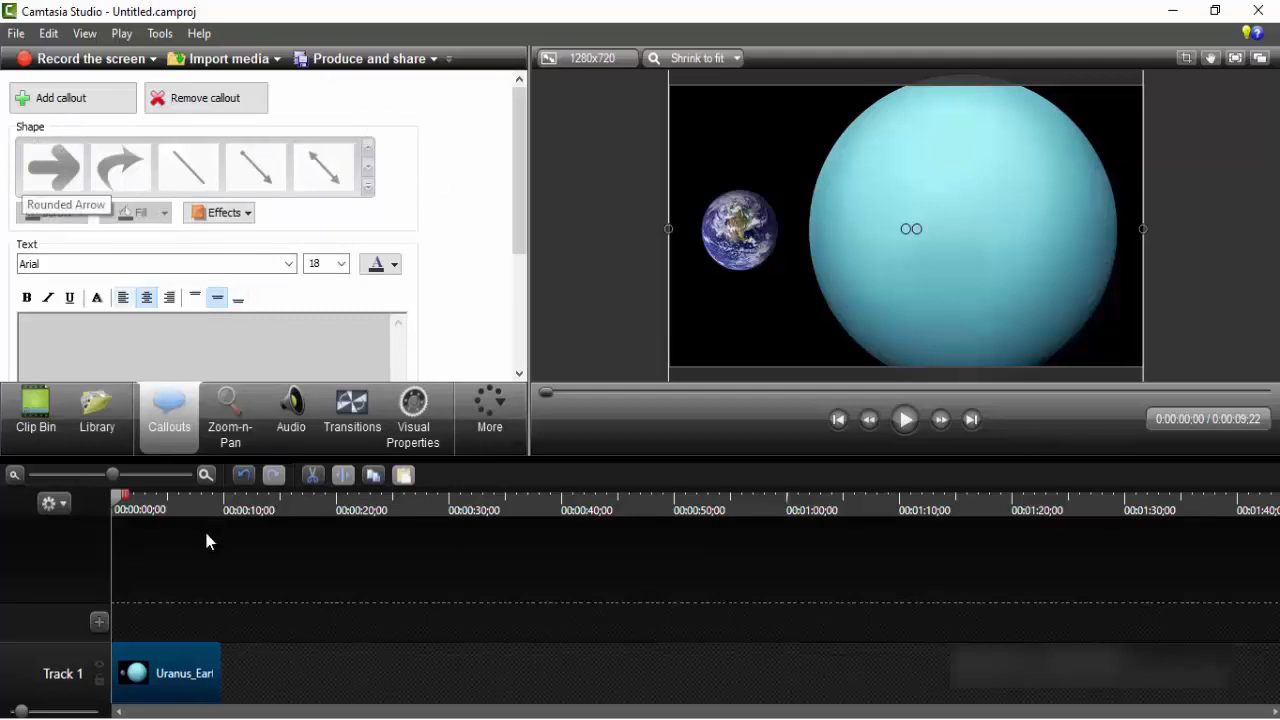
pyautogui.click(174, 548)
pyautogui.click(194, 687)
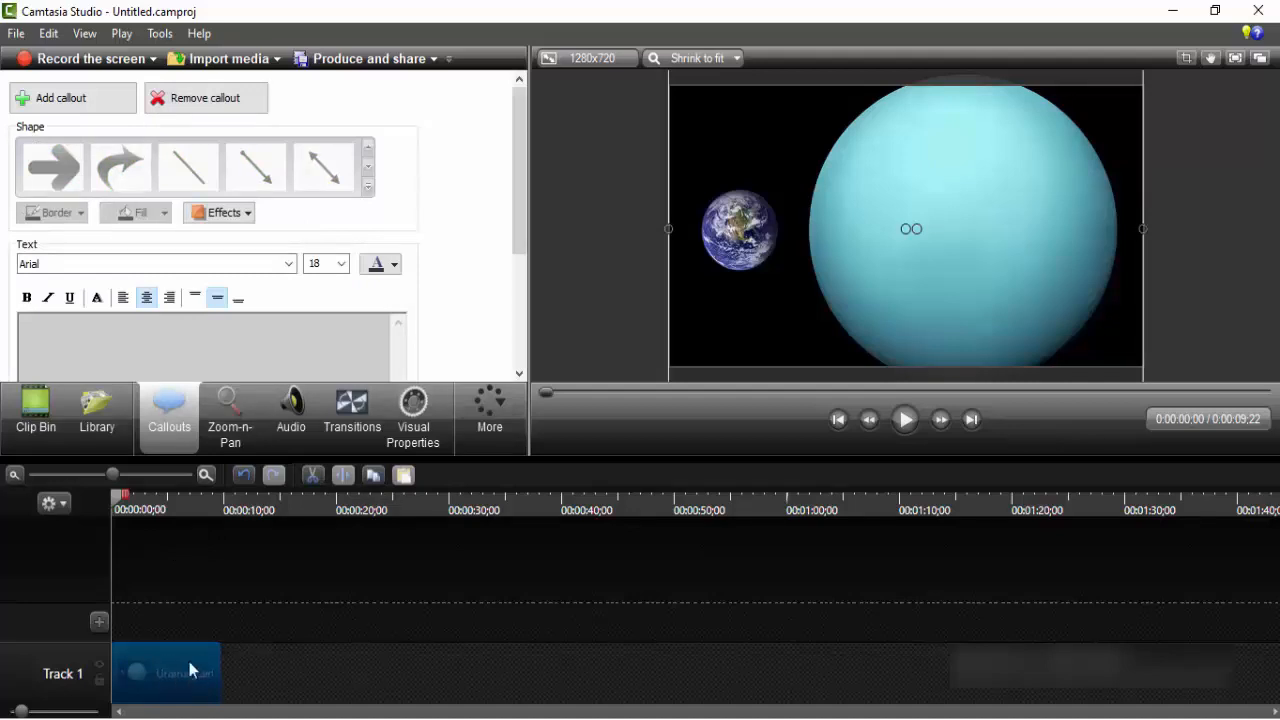
pyautogui.click(212, 583)
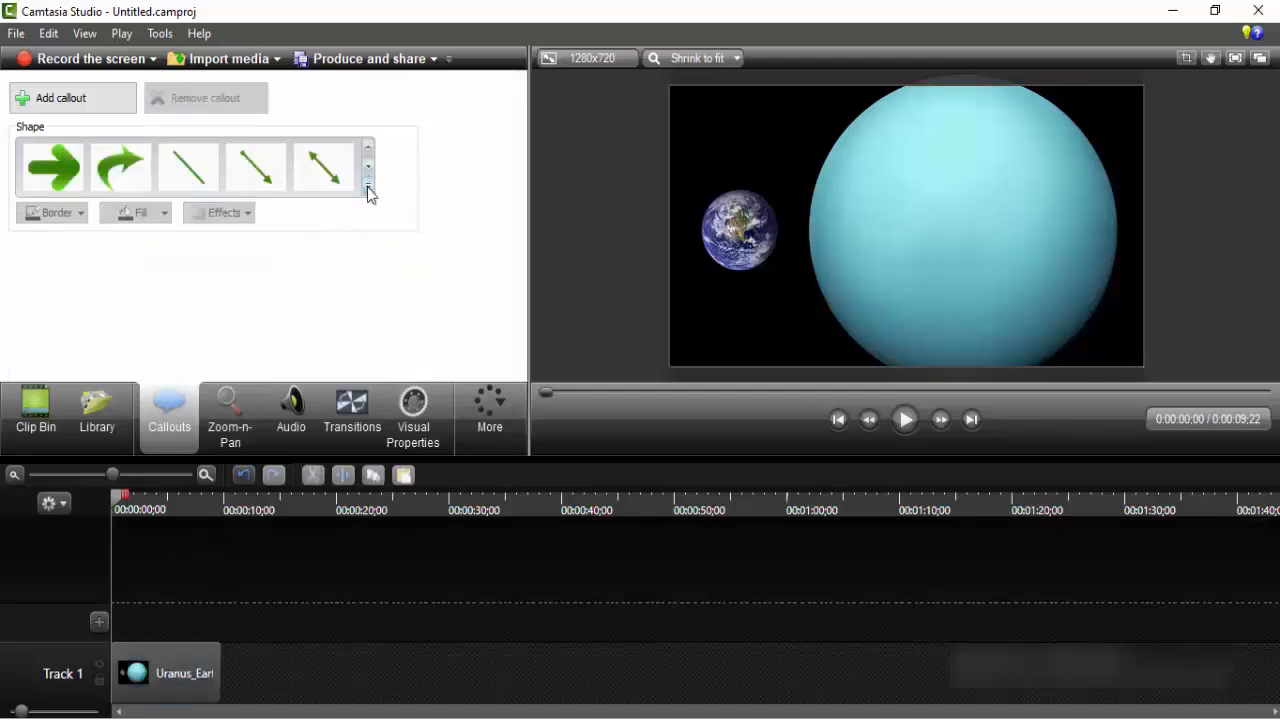
pyautogui.click(368, 190)
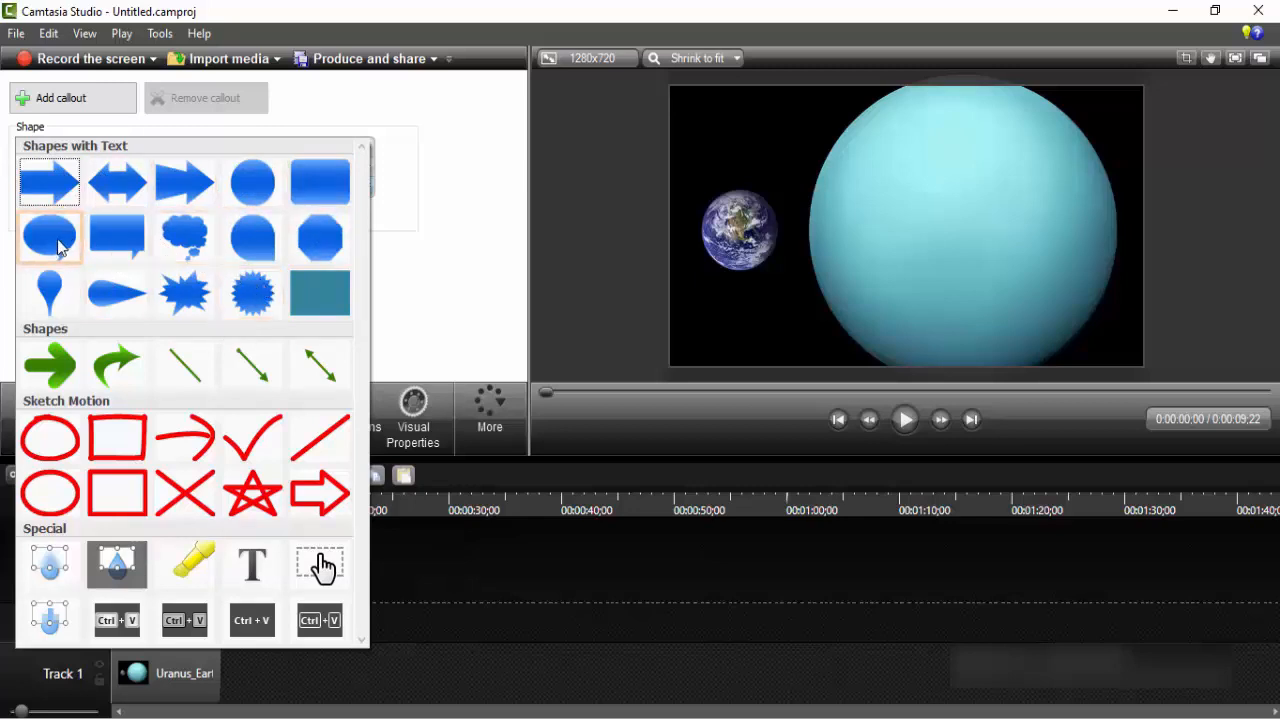
pyautogui.click(47, 184)
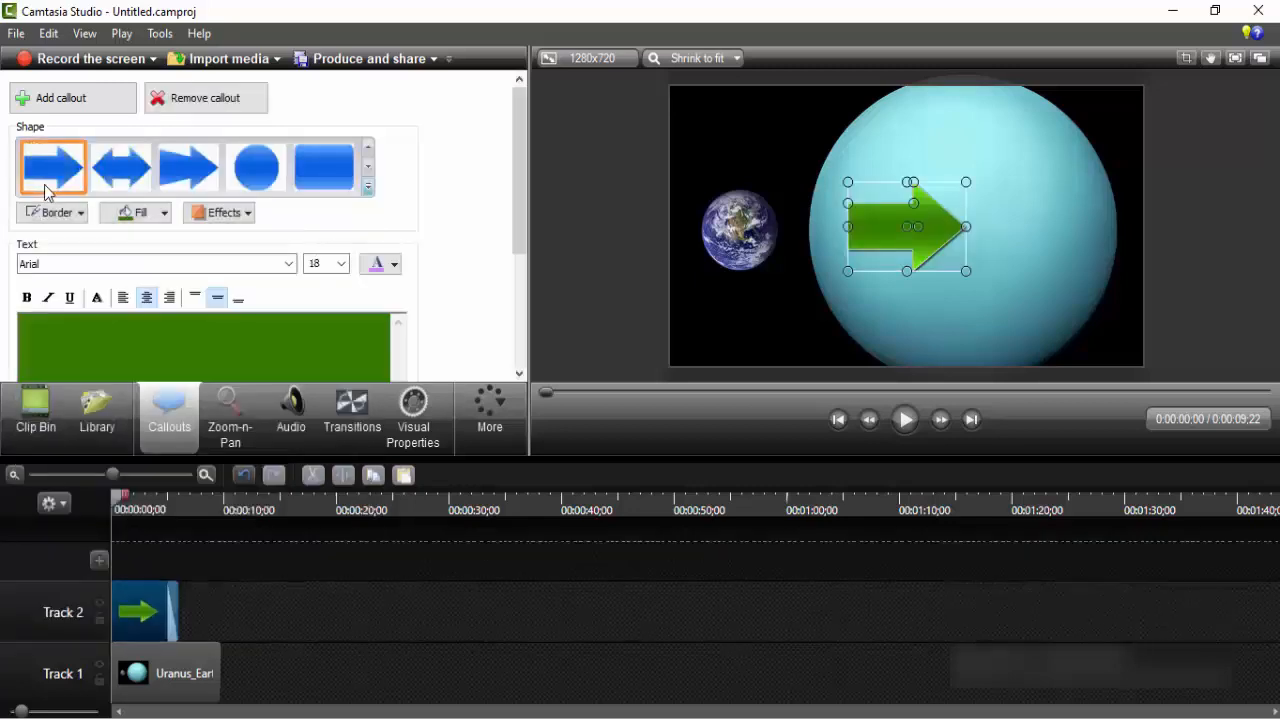
# Enlarge the arrow callout and position it so it runs from Earth onto Uranus.
pyautogui.moveTo(843, 277); pyautogui.dragTo(733, 333)
pyautogui.moveTo(924, 264); pyautogui.dragTo(906, 209)
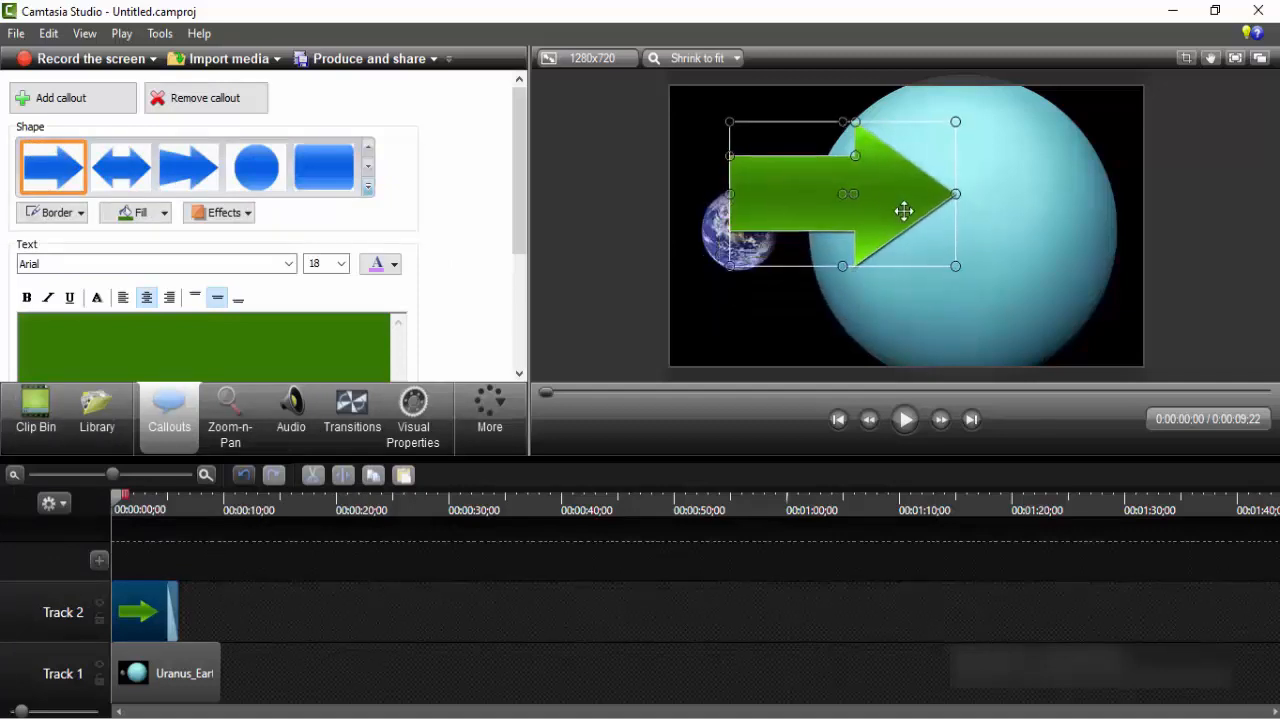
pyautogui.moveTo(951, 291); pyautogui.dragTo(922, 271)
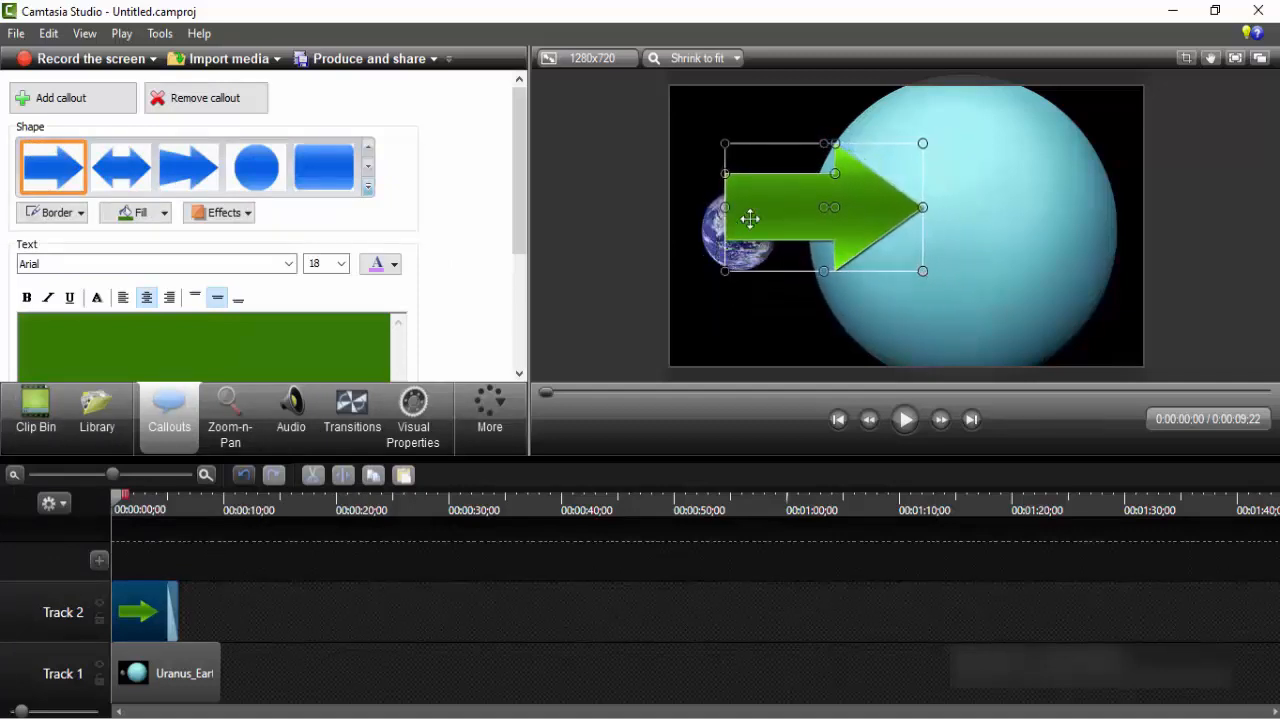
# Fill the arrow callout with black.
pyautogui.click(140, 214)
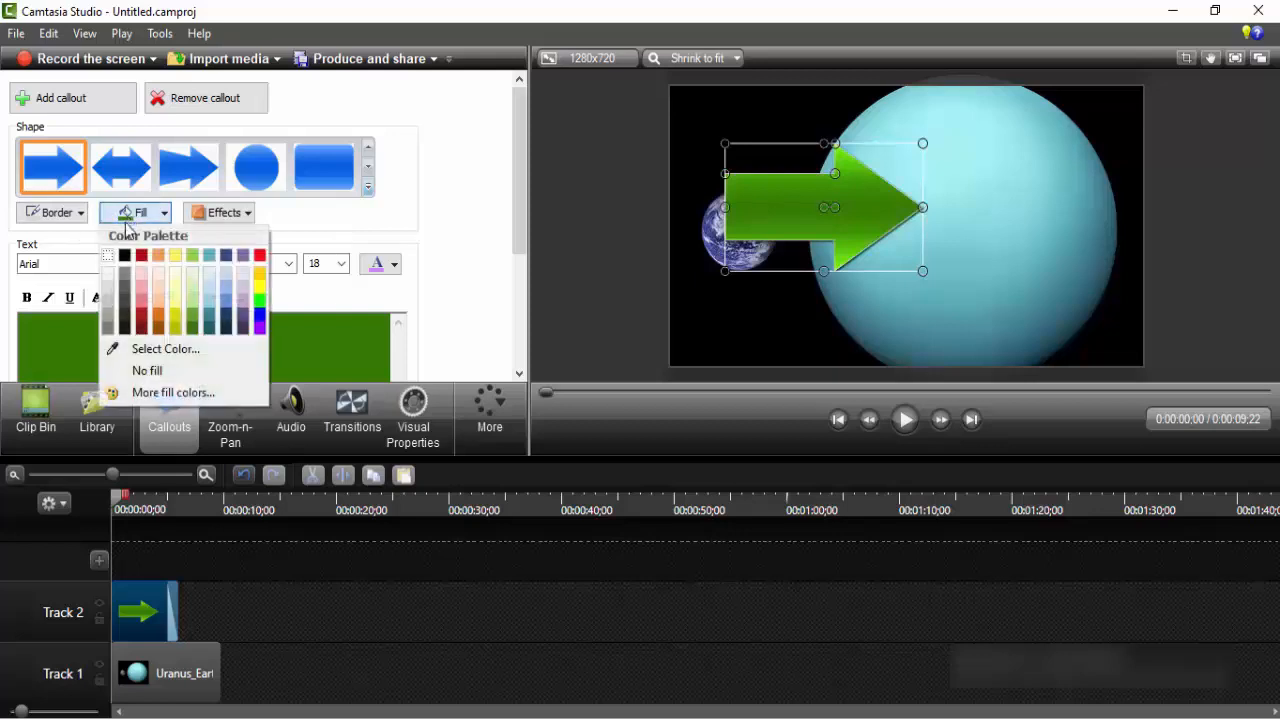
pyautogui.click(132, 262)
pyautogui.click(134, 213)
pyautogui.click(127, 252)
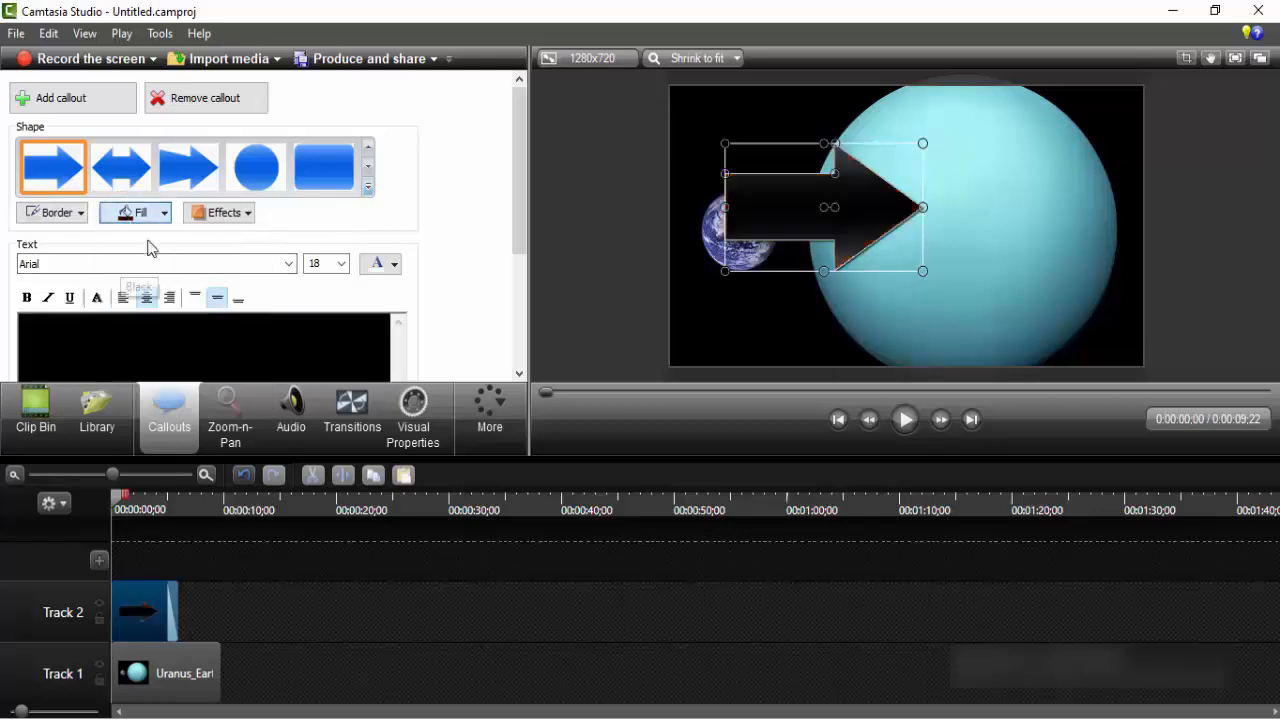
# Try a dark red border on the arrow callout, replacing it with light blue sampled from the Uranus image.
pyautogui.click(69, 218)
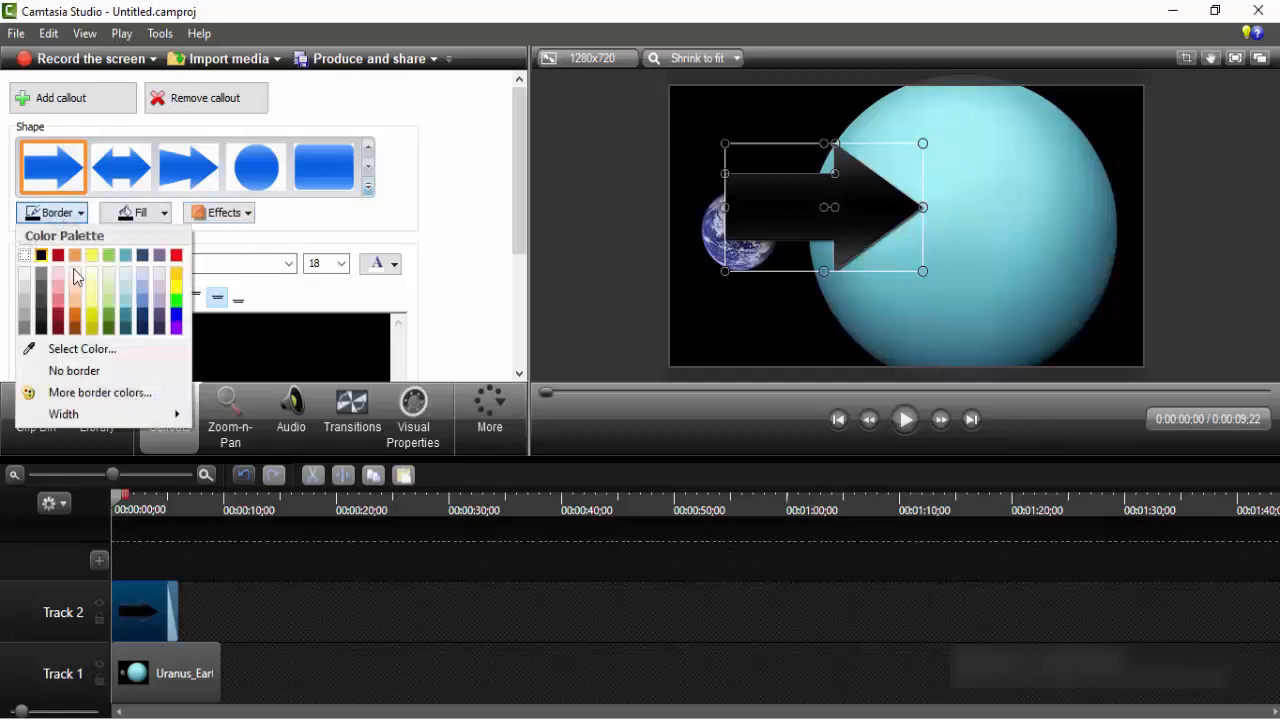
pyautogui.click(58, 258)
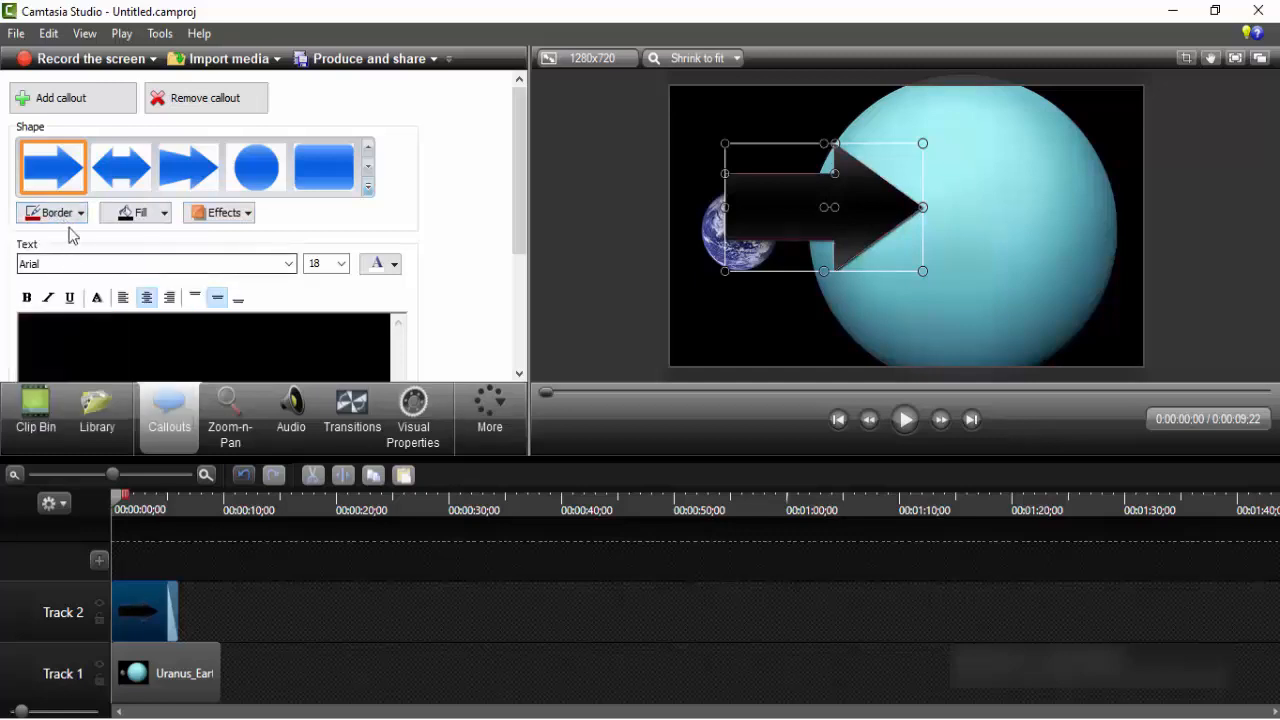
pyautogui.click(69, 216)
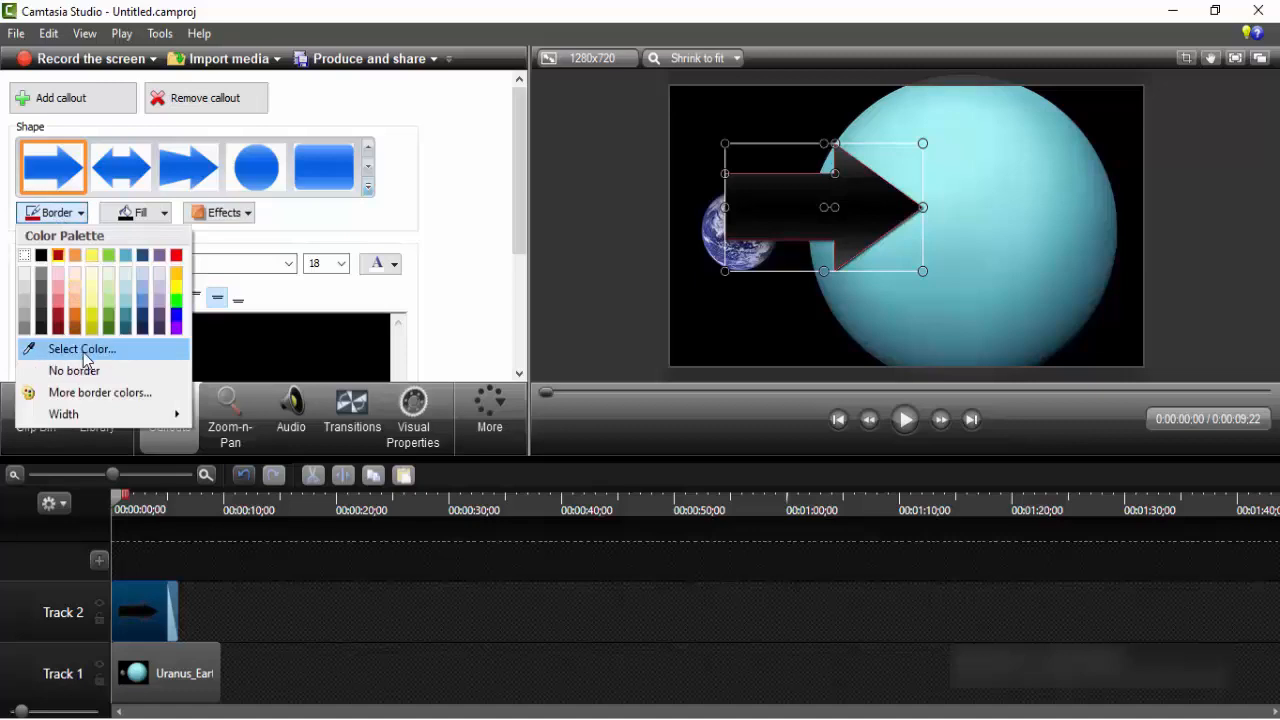
pyautogui.click(103, 358)
pyautogui.click(988, 156)
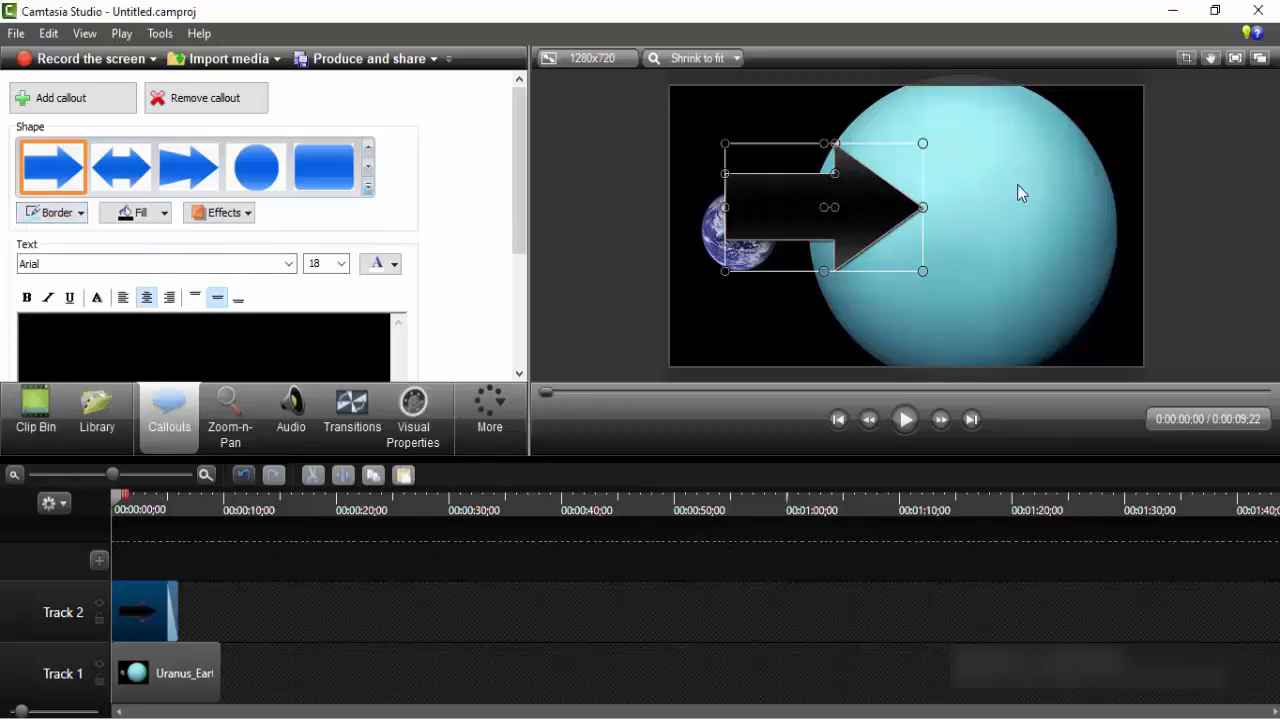
pyautogui.click(60, 212)
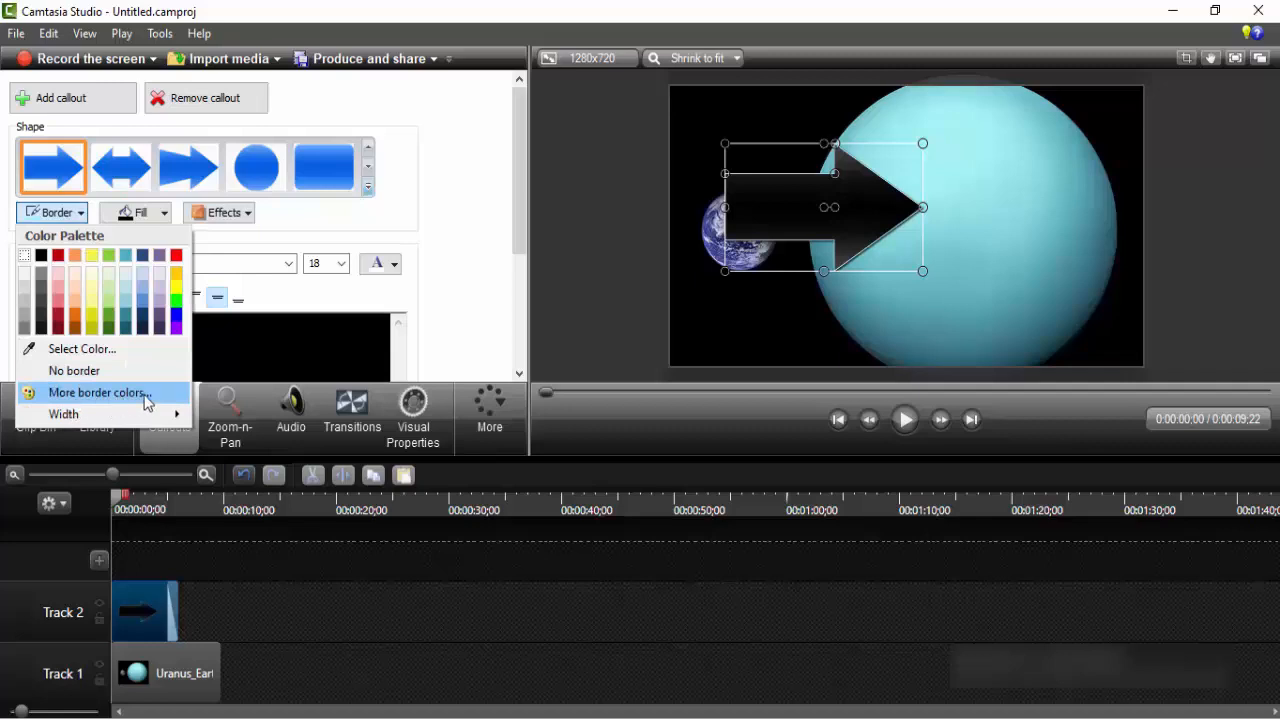
pyautogui.click(82, 393)
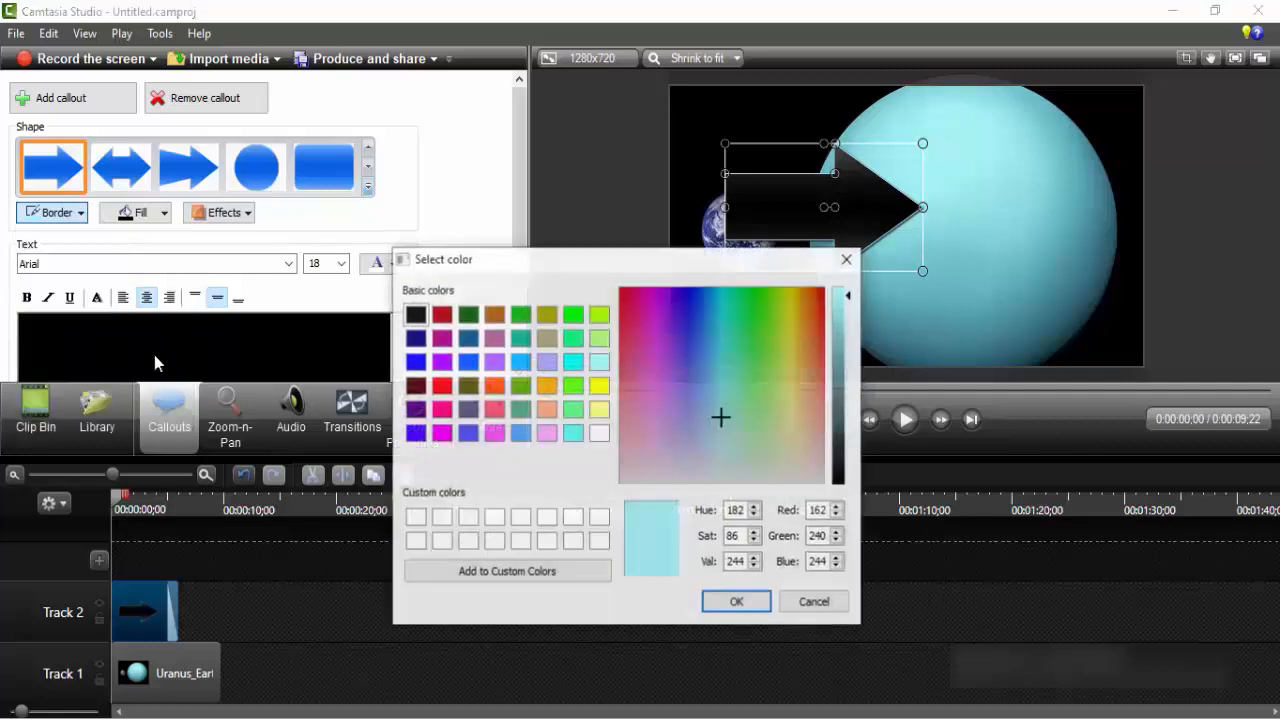
pyautogui.moveTo(743, 397); pyautogui.dragTo(677, 403)
pyautogui.click(803, 612)
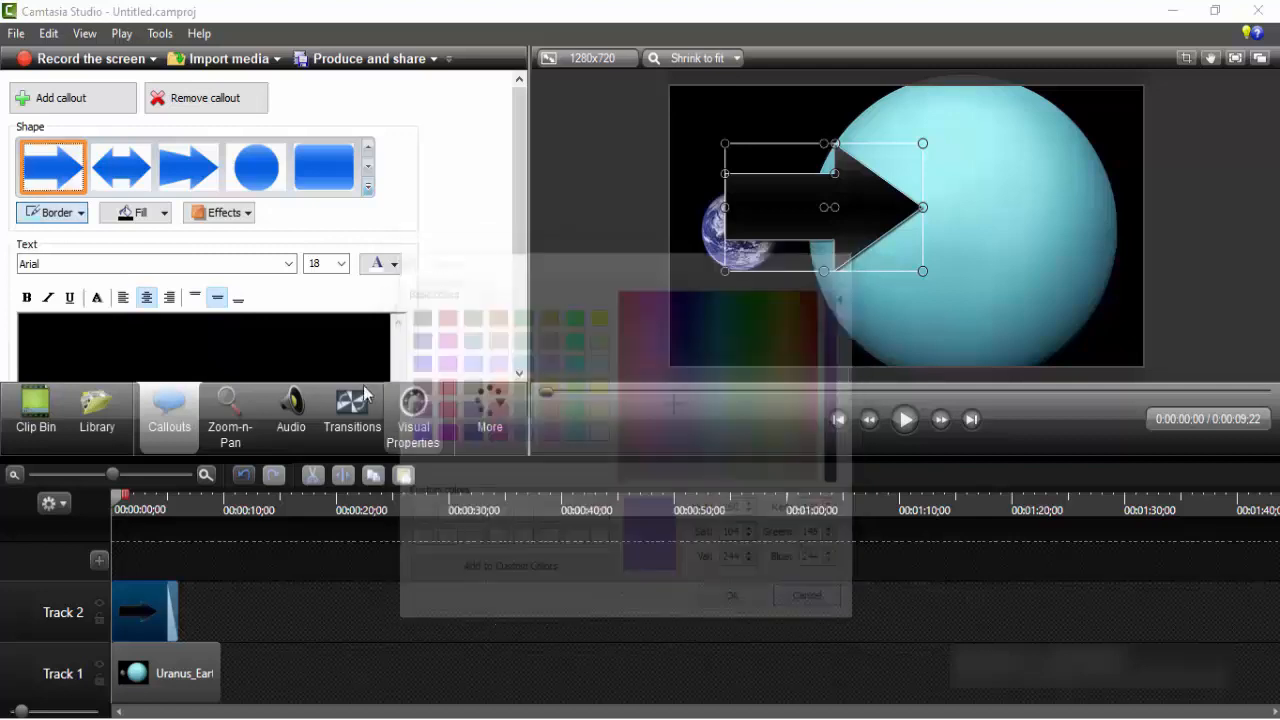
# Set the arrow callout's border width to 10 px.
pyautogui.click(57, 212)
pyautogui.moveTo(80, 421)
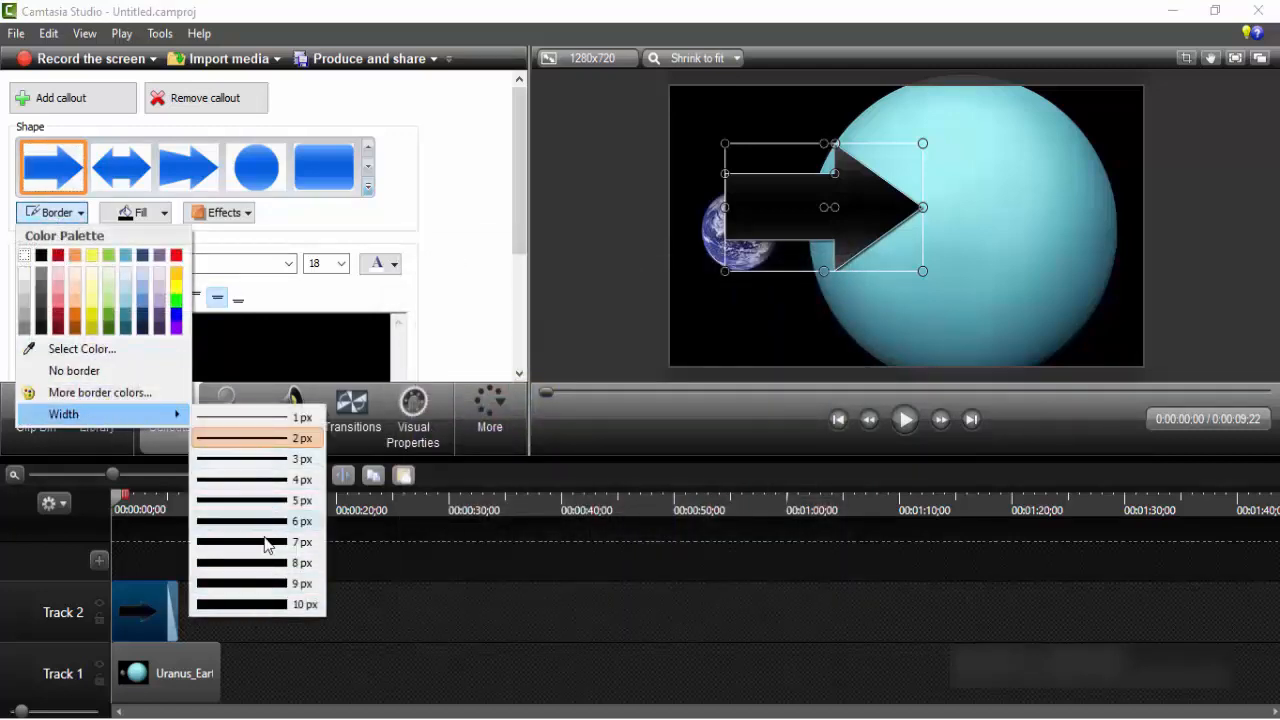
pyautogui.click(260, 604)
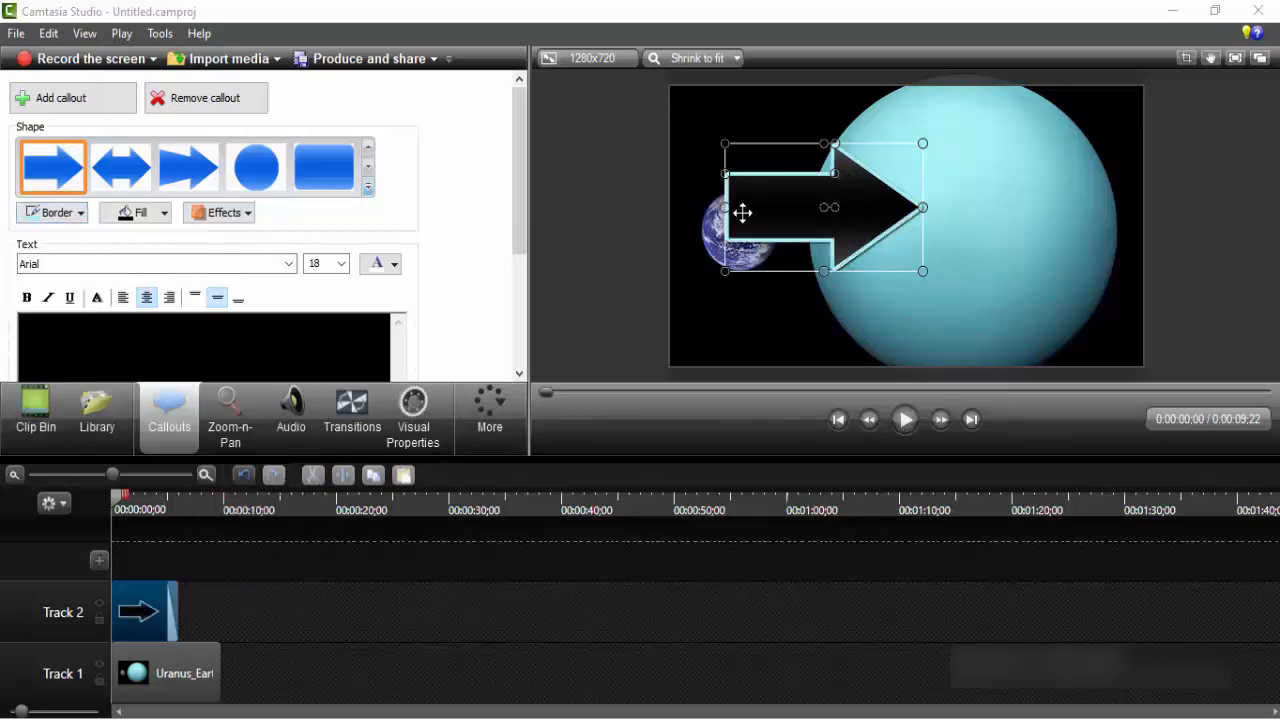
# Set the arrow callout's border width to 1 px.
pyautogui.click(76, 220)
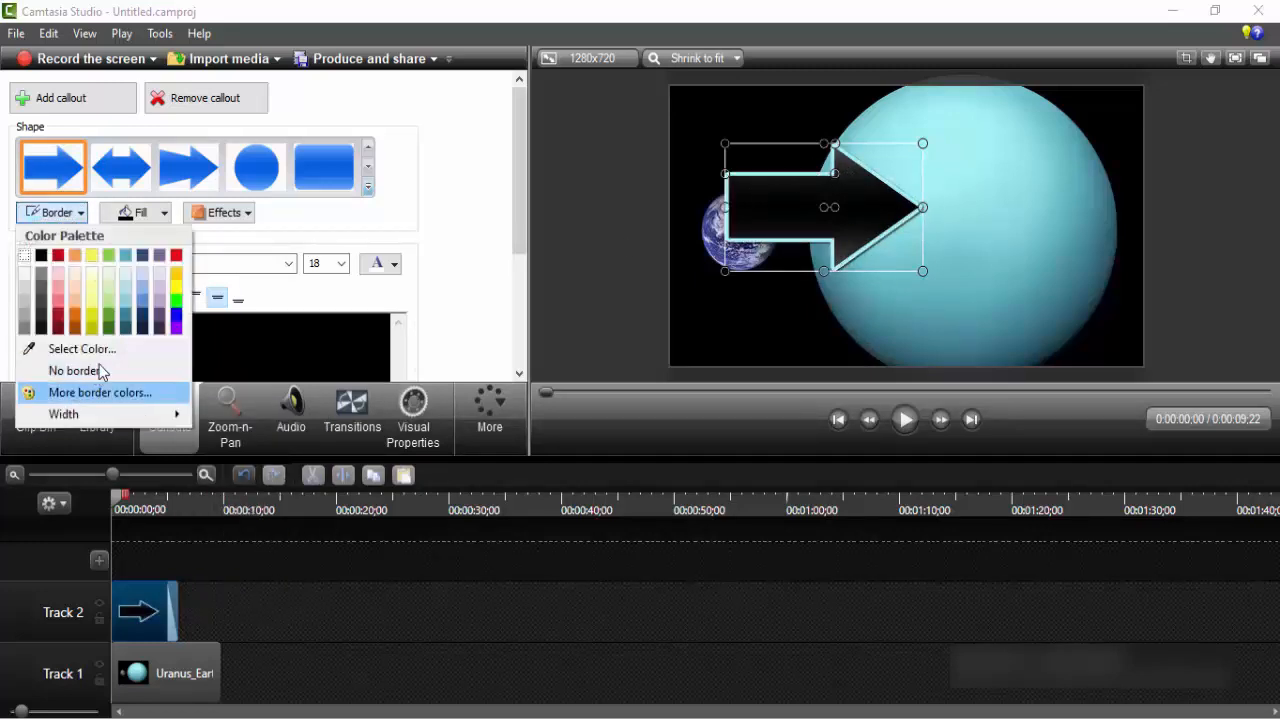
pyautogui.moveTo(92, 414)
pyautogui.click(265, 418)
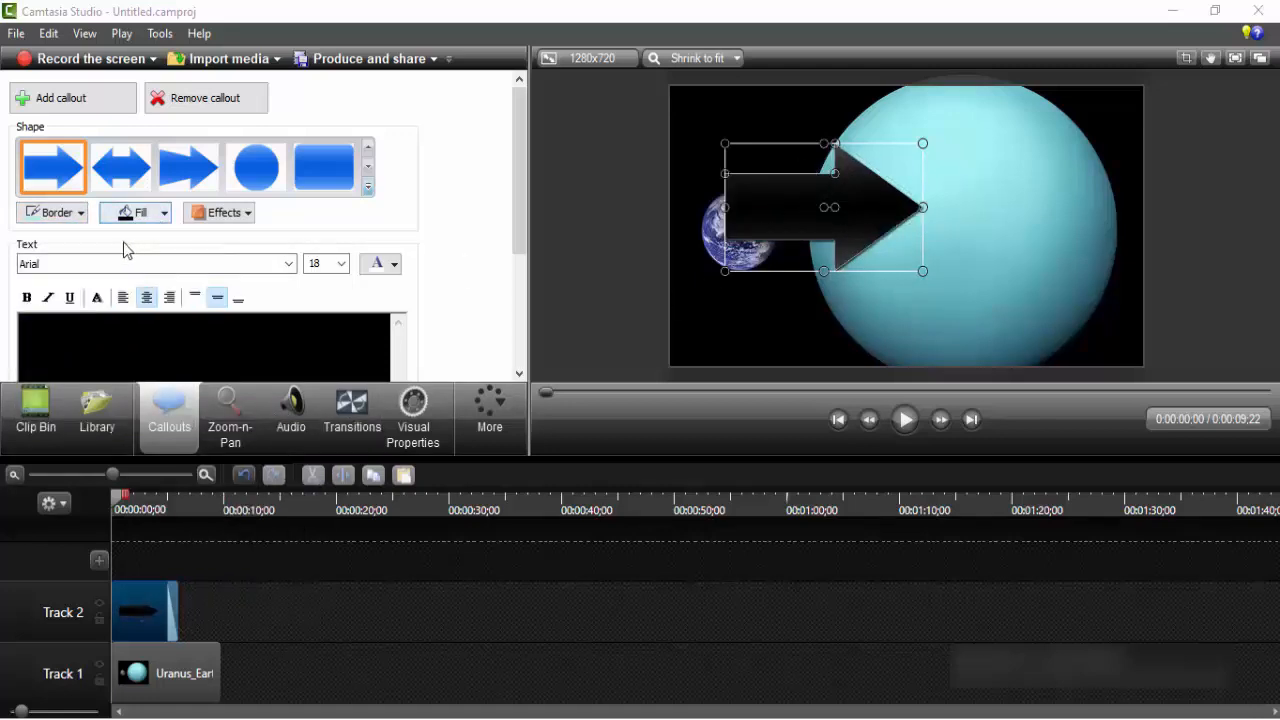
# Try a dark red fill on the arrow callout, replacing it with teal blue from the palette.
pyautogui.click(145, 219)
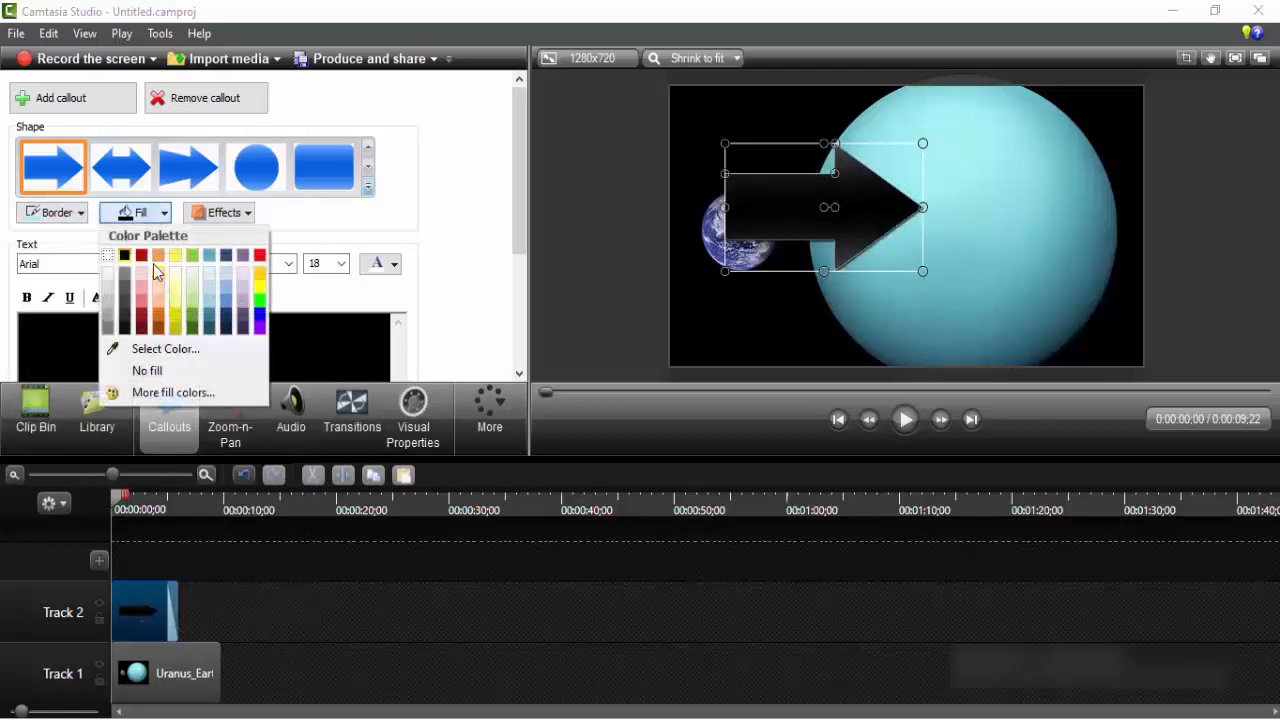
pyautogui.click(141, 256)
pyautogui.click(140, 212)
pyautogui.click(210, 266)
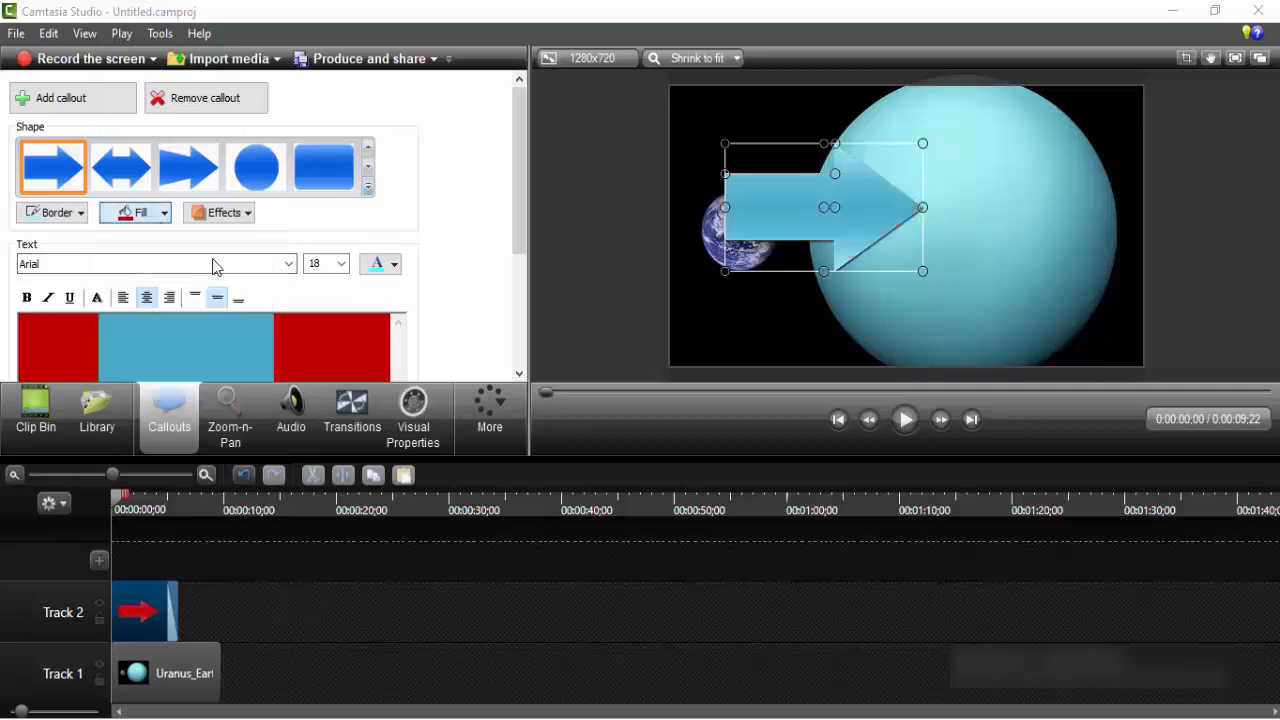
# Apply a different style effect to the arrow callout.
pyautogui.click(215, 215)
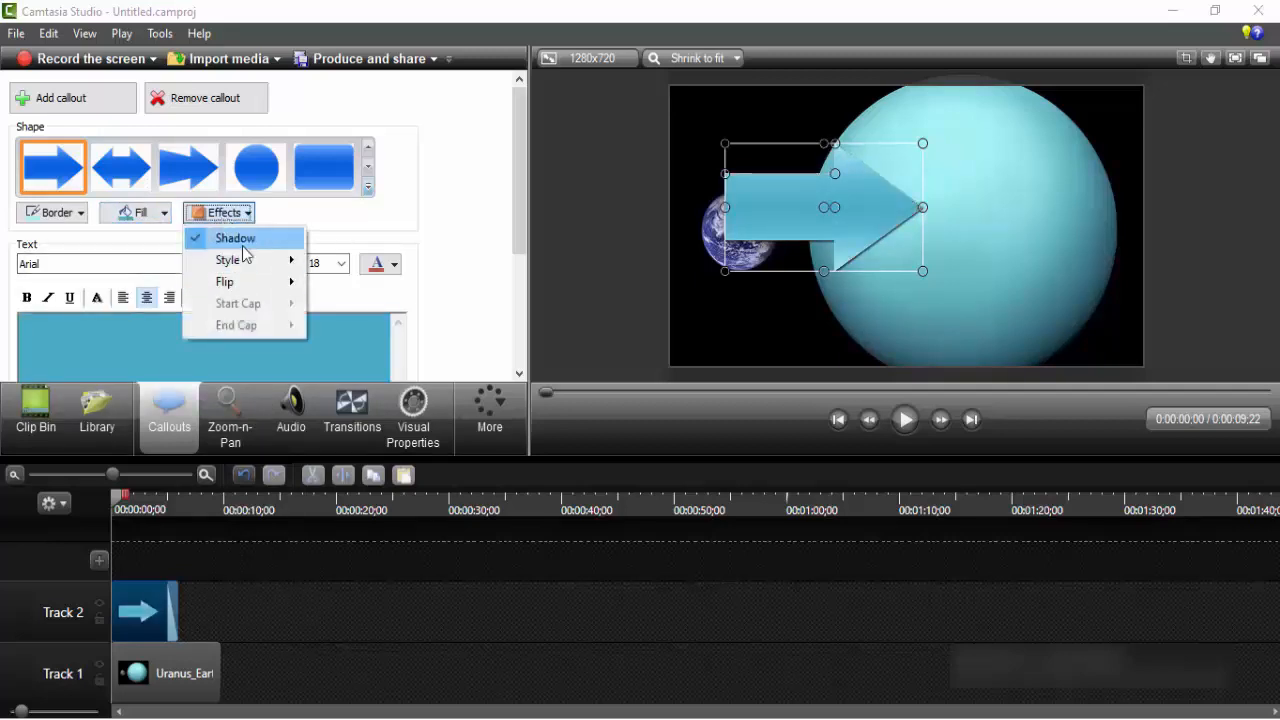
pyautogui.moveTo(246, 262)
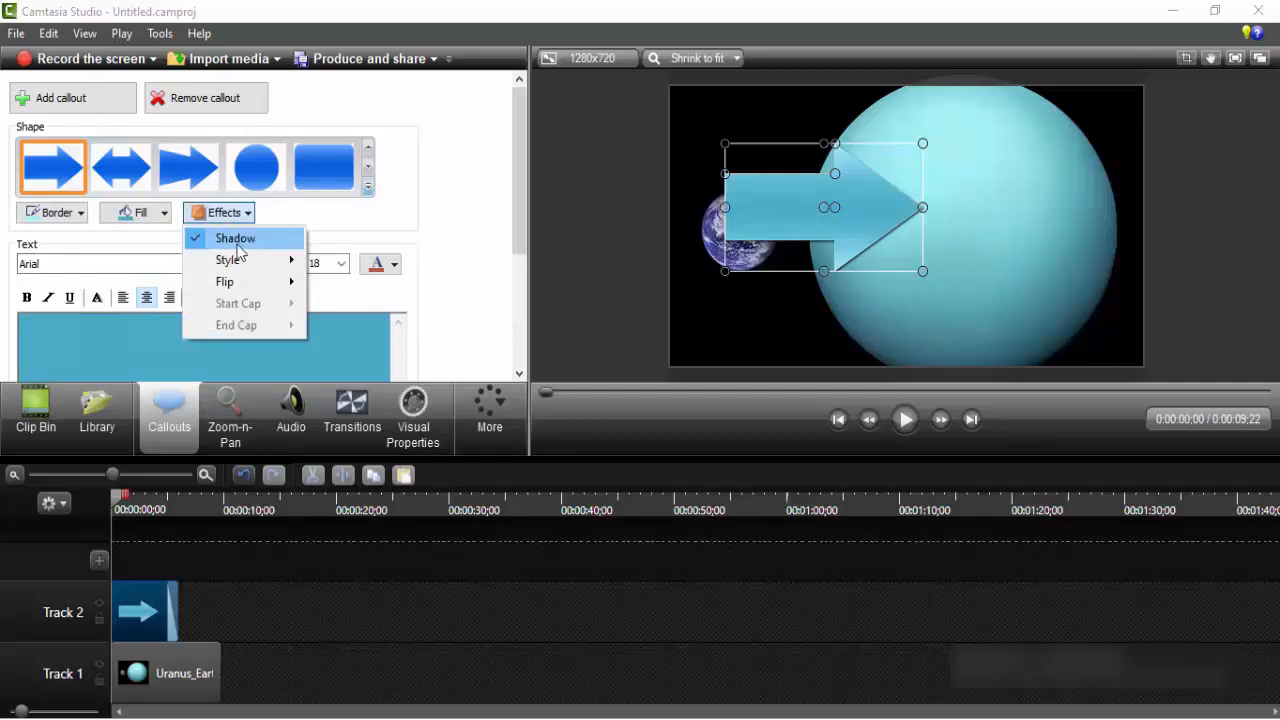
pyautogui.click(385, 314)
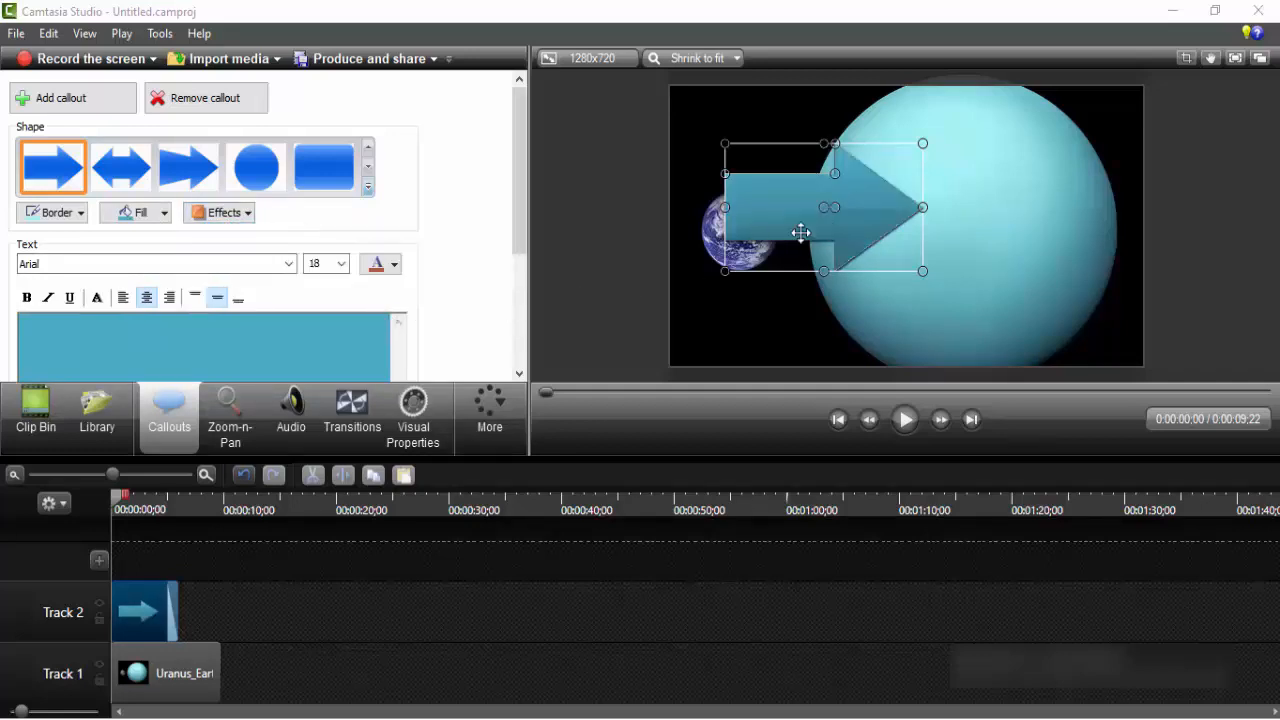
# Try the flat style effect on the arrow callout, replacing it with the 3D Edge style.
pyautogui.click(130, 212)
pyautogui.click(214, 215)
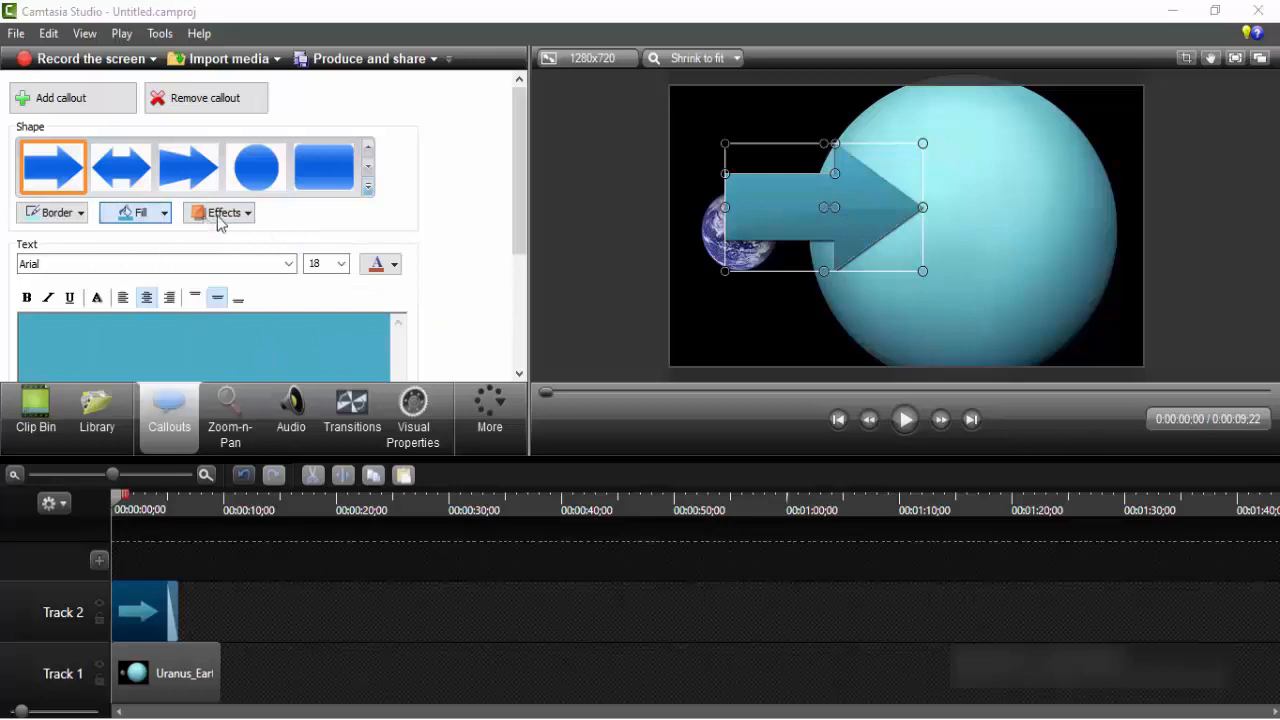
pyautogui.click(225, 212)
pyautogui.moveTo(277, 262)
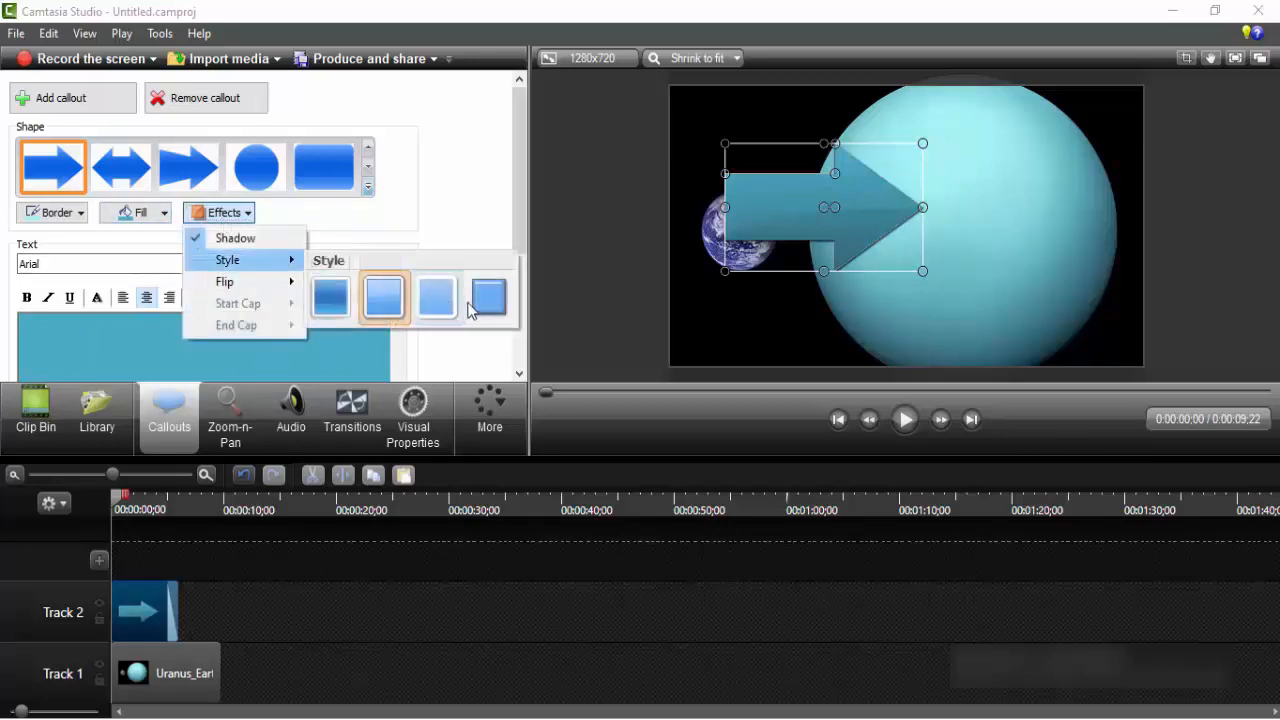
pyautogui.click(435, 314)
pyautogui.click(220, 212)
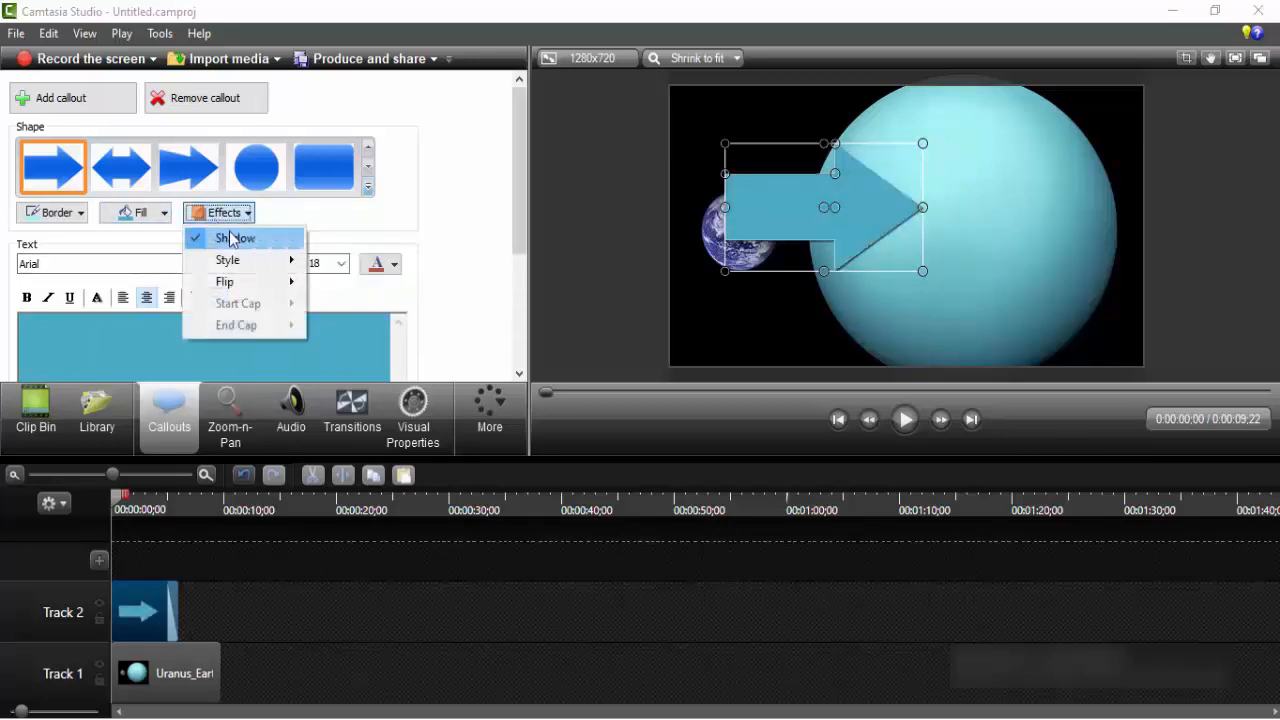
pyautogui.moveTo(235, 260)
pyautogui.click(460, 298)
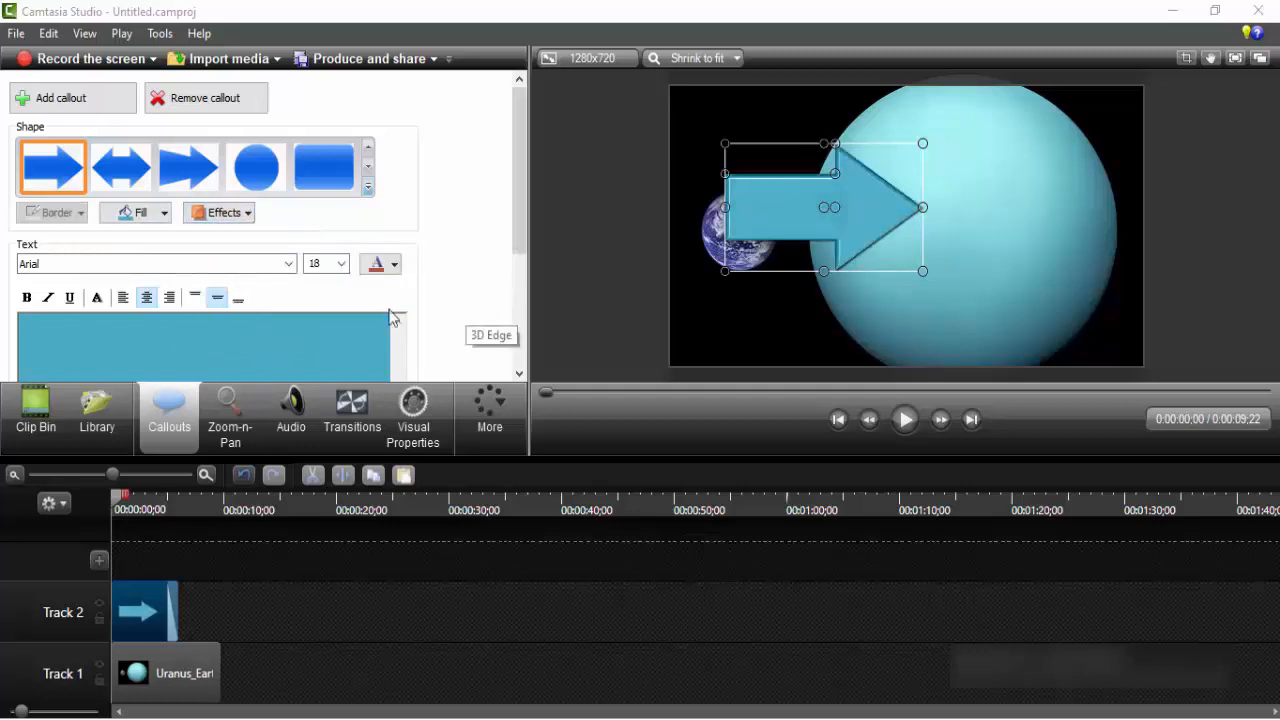
# Flip the arrow callout horizontally and vertically.
pyautogui.click(238, 216)
pyautogui.moveTo(240, 287)
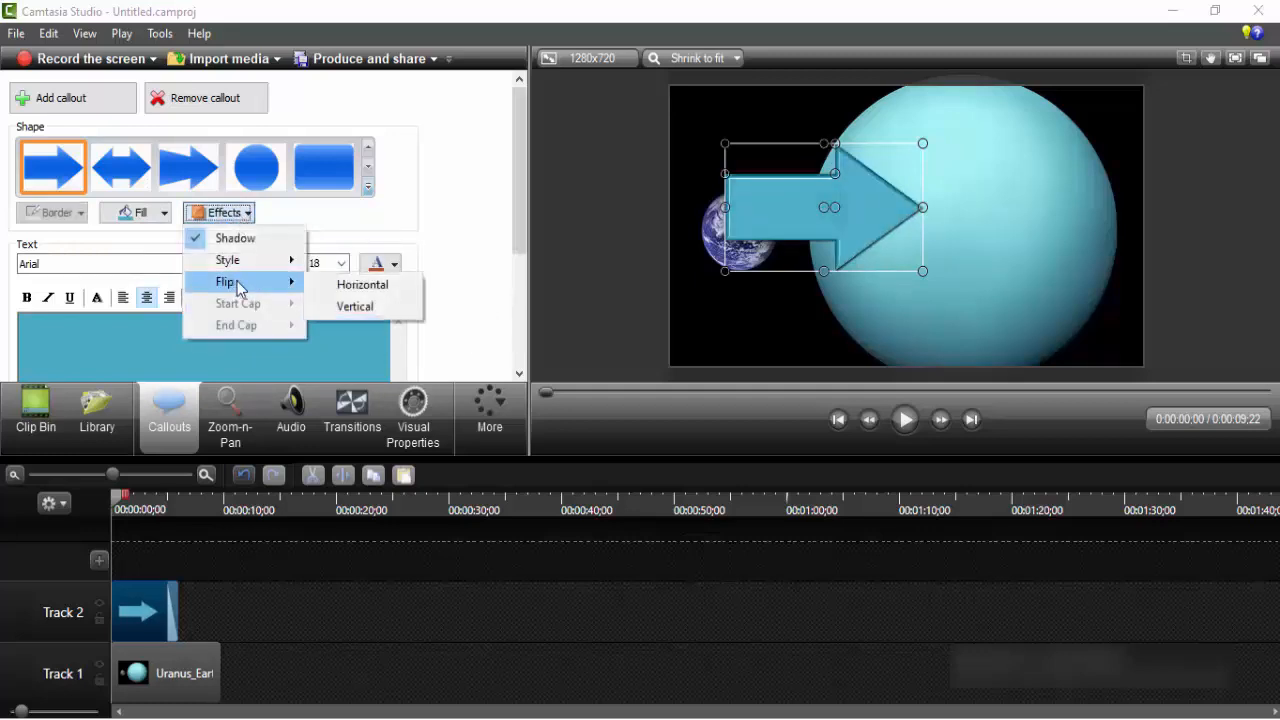
pyautogui.click(358, 287)
pyautogui.click(240, 213)
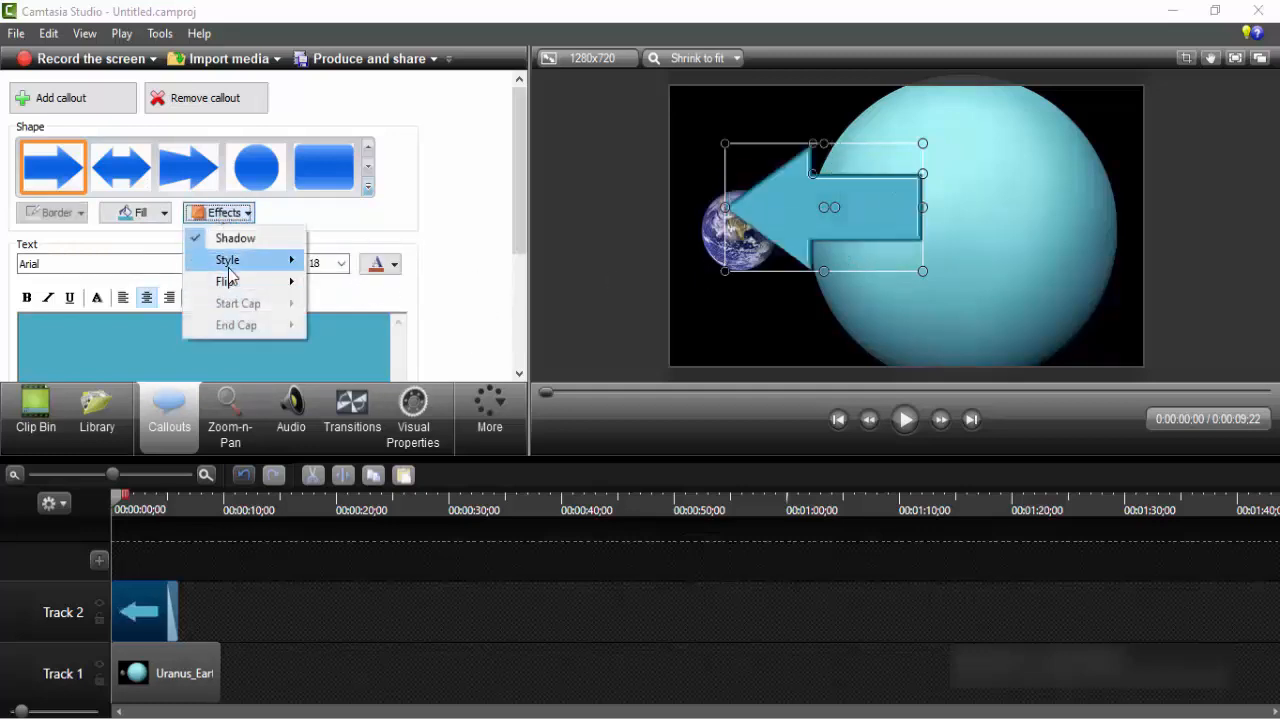
pyautogui.moveTo(230, 285)
pyautogui.click(355, 306)
# Turn the callout into a plain black-filled rectangle stretched over the entire video canvas.
pyautogui.click(367, 186)
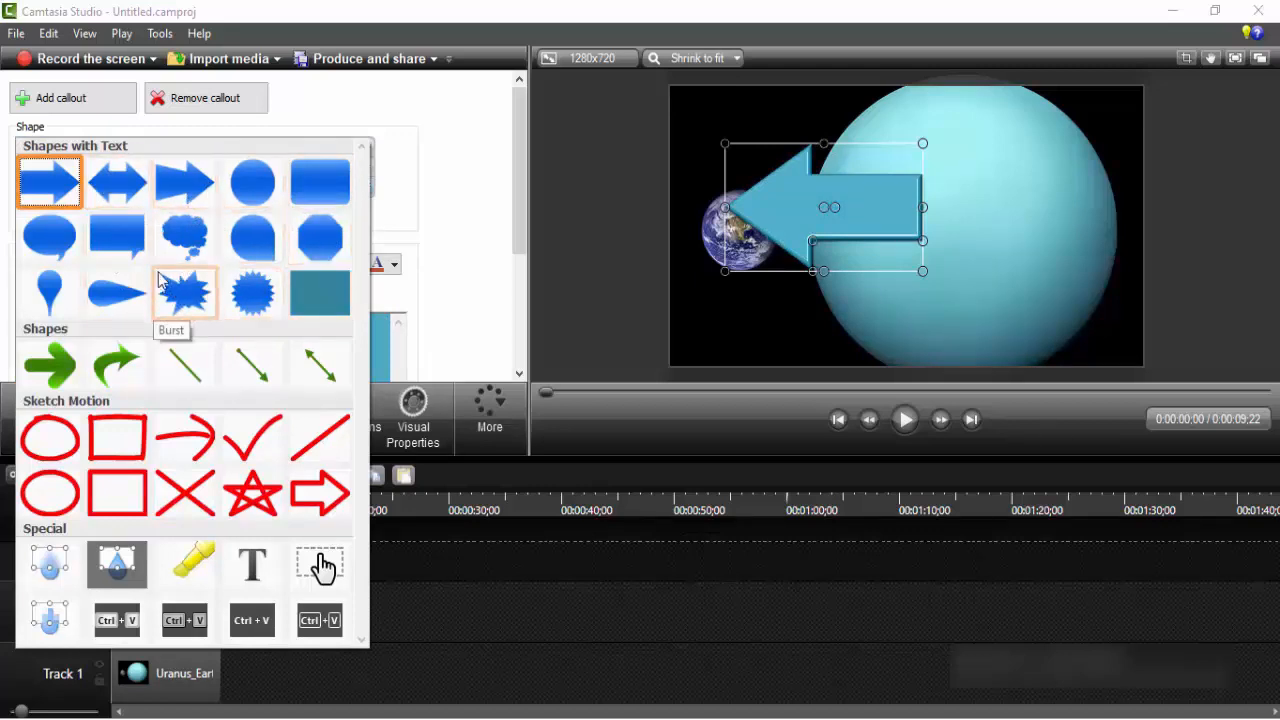
pyautogui.click(322, 294)
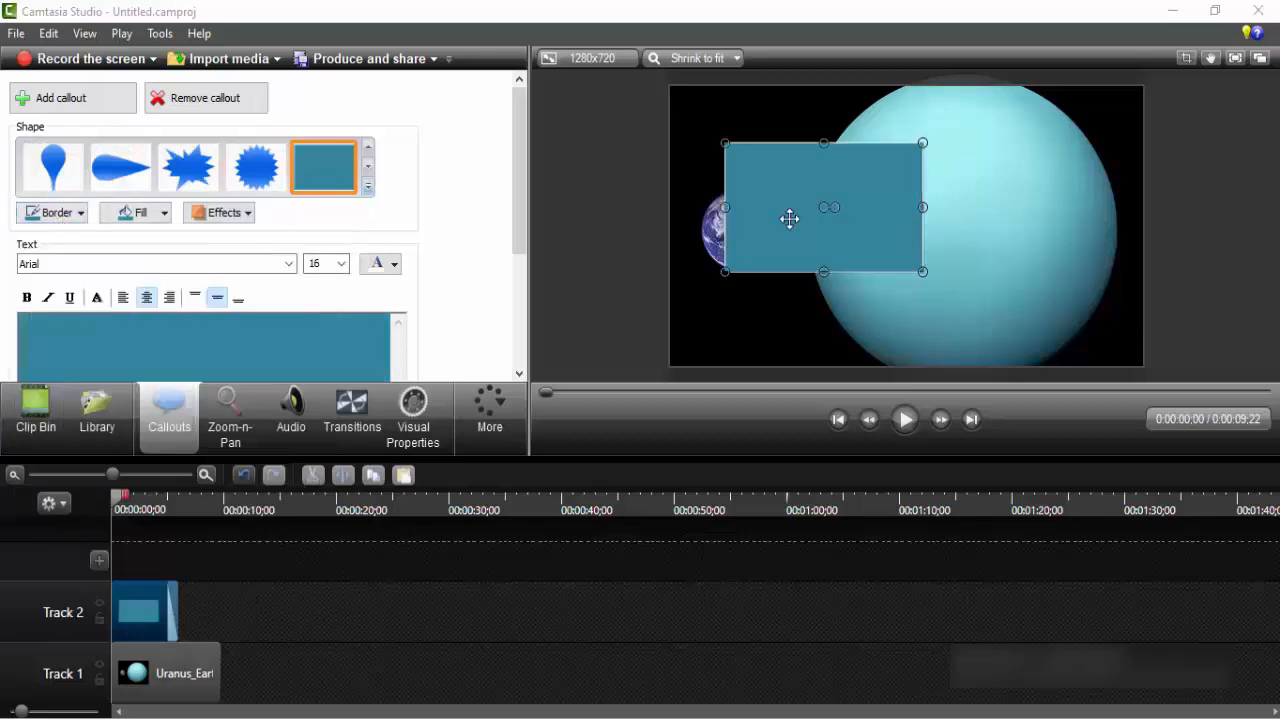
pyautogui.moveTo(718, 134); pyautogui.dragTo(670, 86)
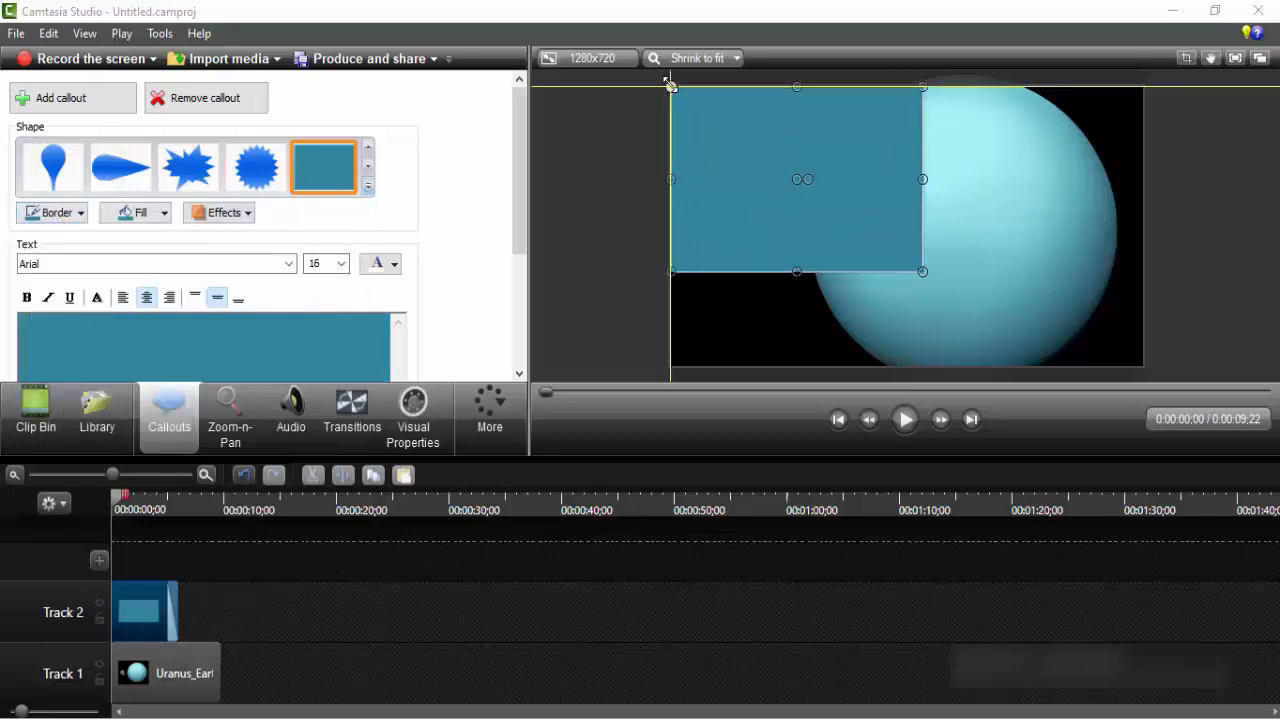
pyautogui.moveTo(927, 274); pyautogui.dragTo(1145, 369)
pyautogui.click(141, 213)
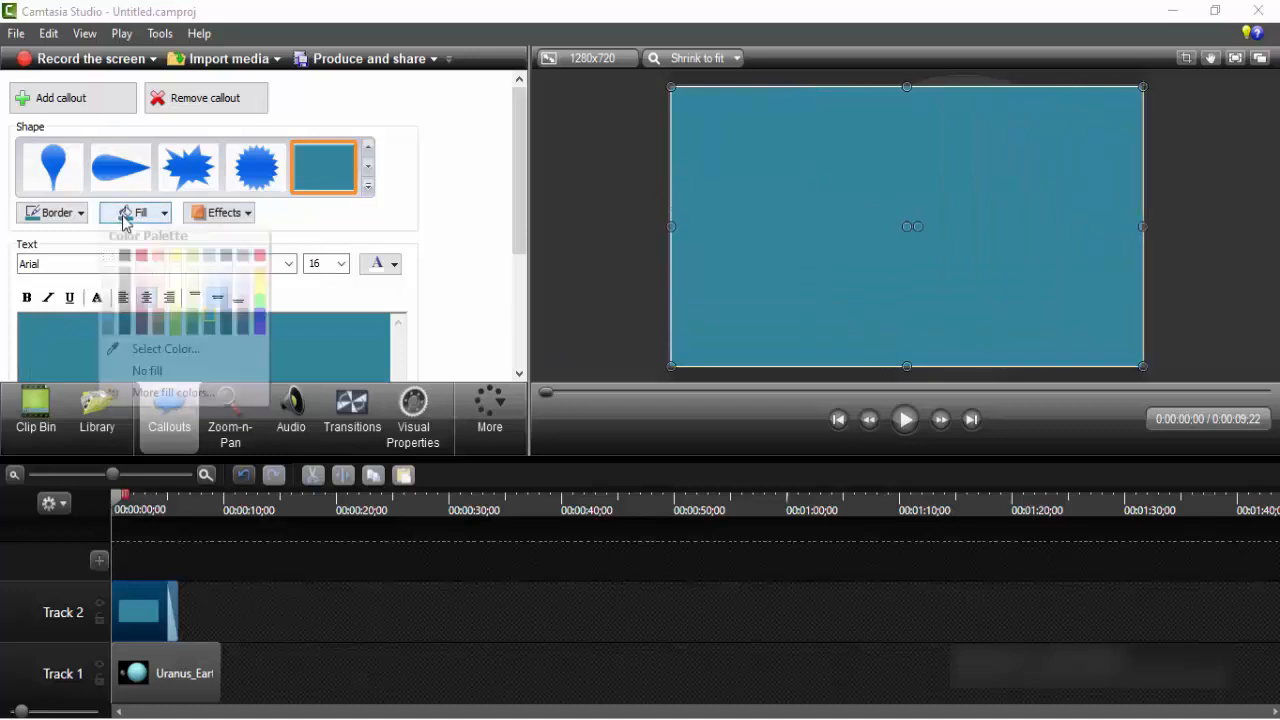
pyautogui.click(122, 256)
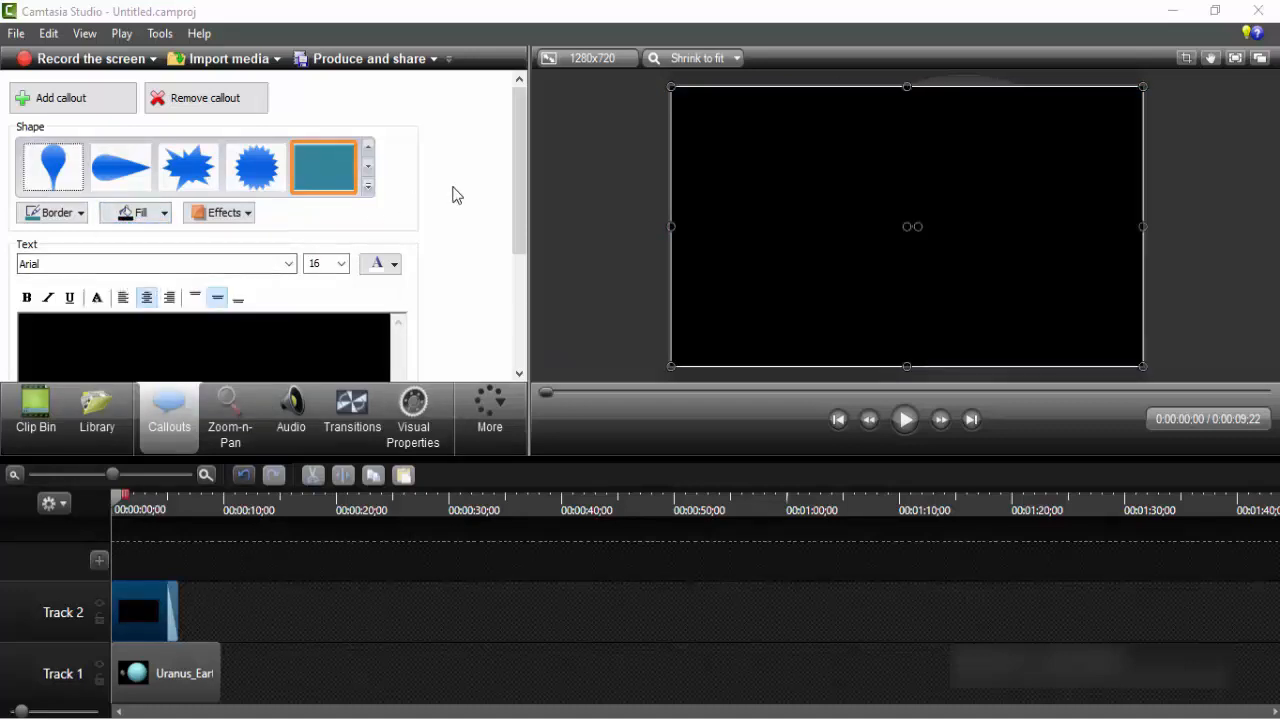
# Change the callout to the rounded green arrow shape and shrink it to a small arrow over the large planet.
pyautogui.click(368, 190)
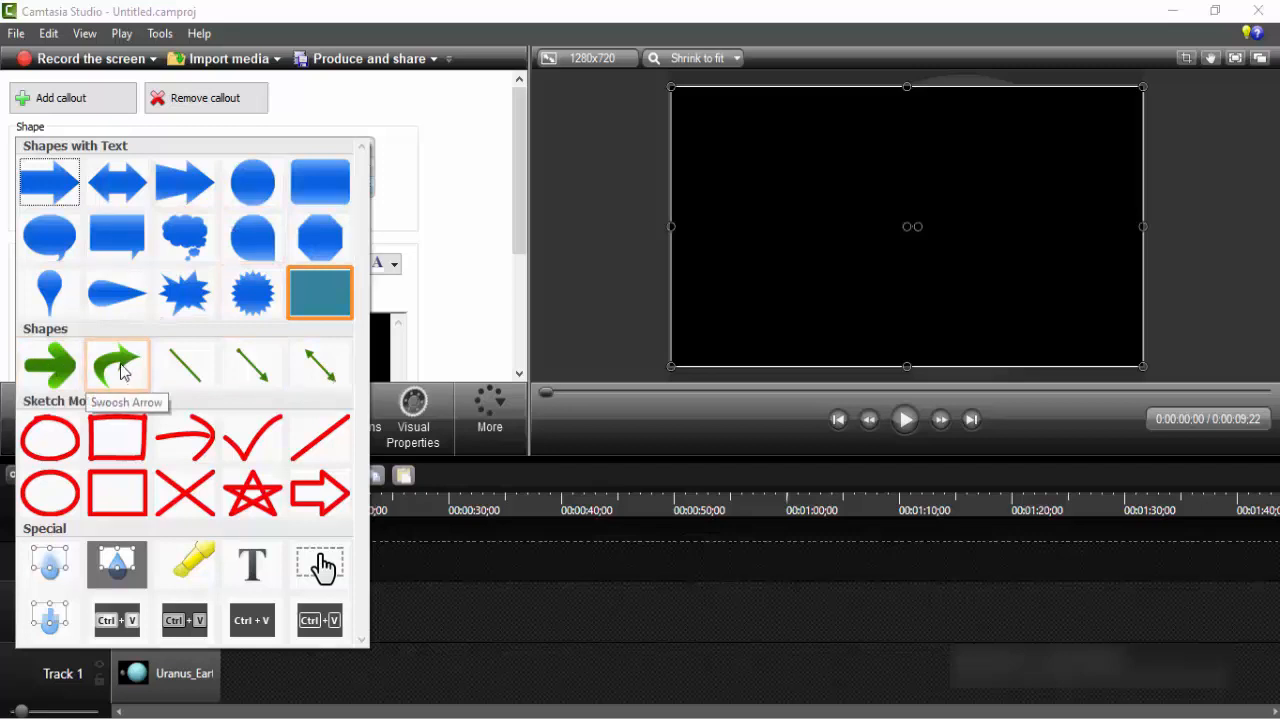
pyautogui.click(60, 370)
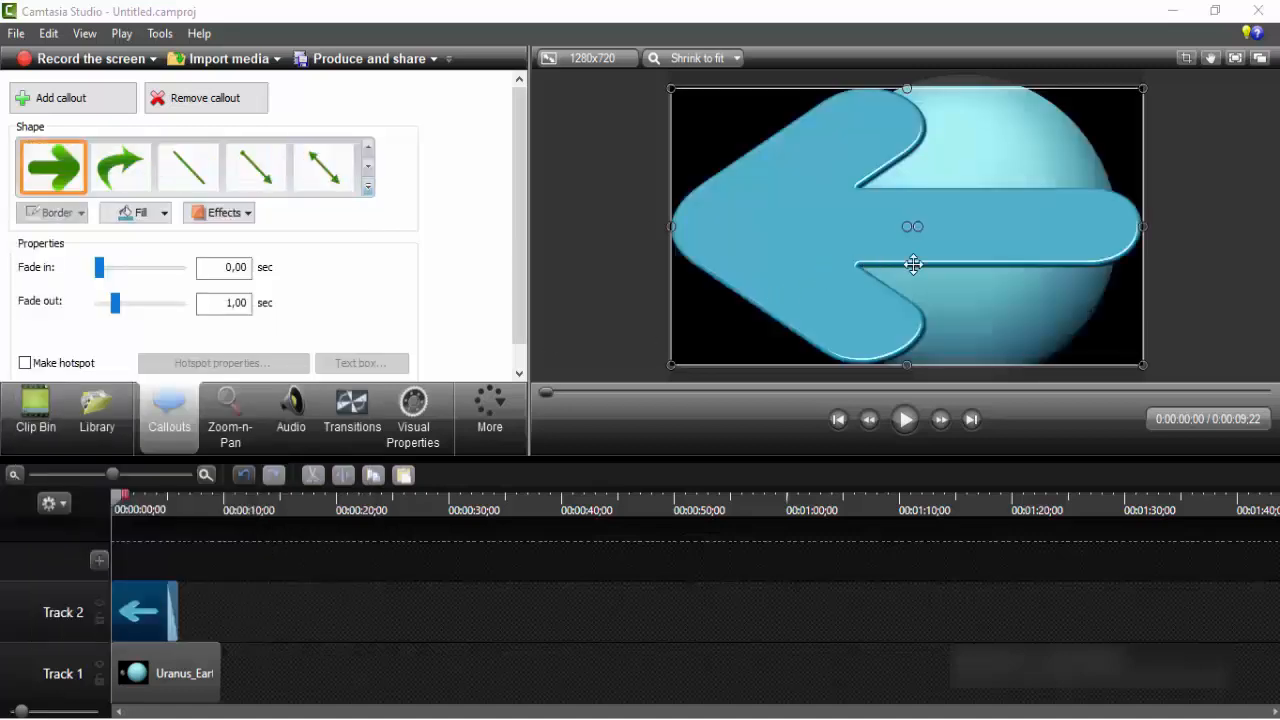
pyautogui.moveTo(1142, 366); pyautogui.dragTo(977, 244)
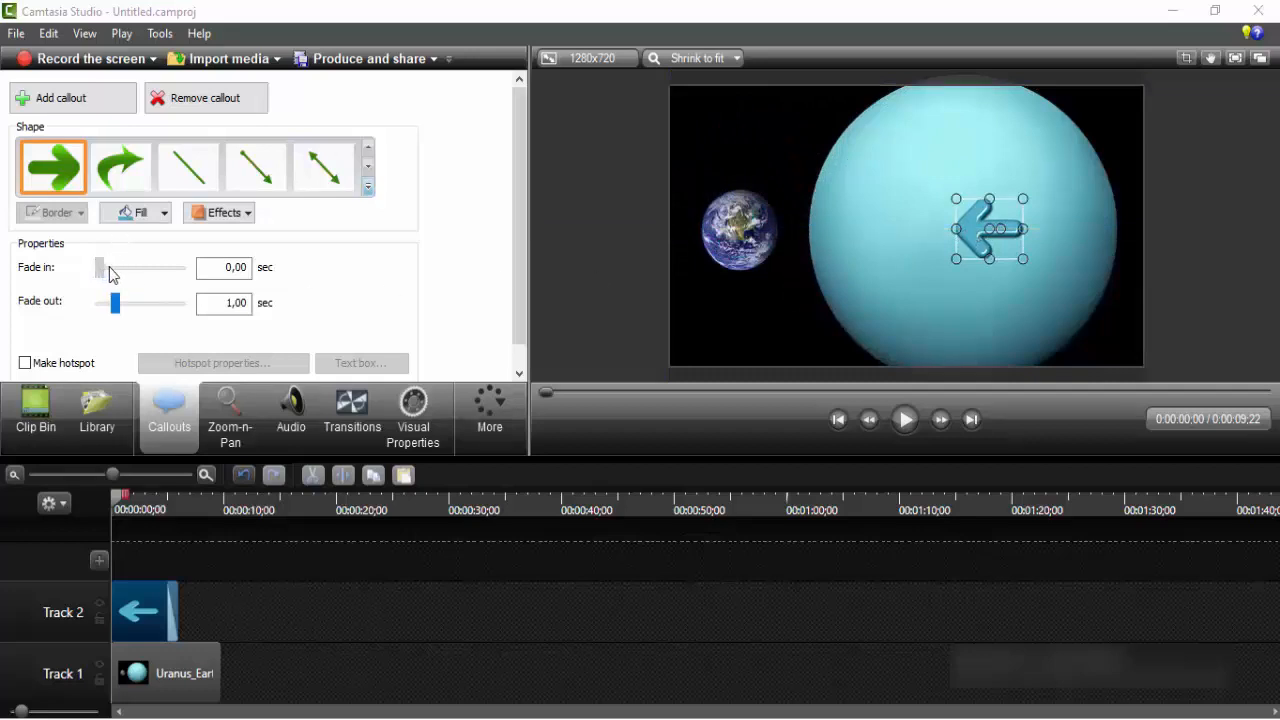
# Set the arrow callout's fade-in to 1 second and move its Track 2 clip to the timeline start, previewing the result.
pyautogui.moveTo(110, 275); pyautogui.dragTo(52, 277)
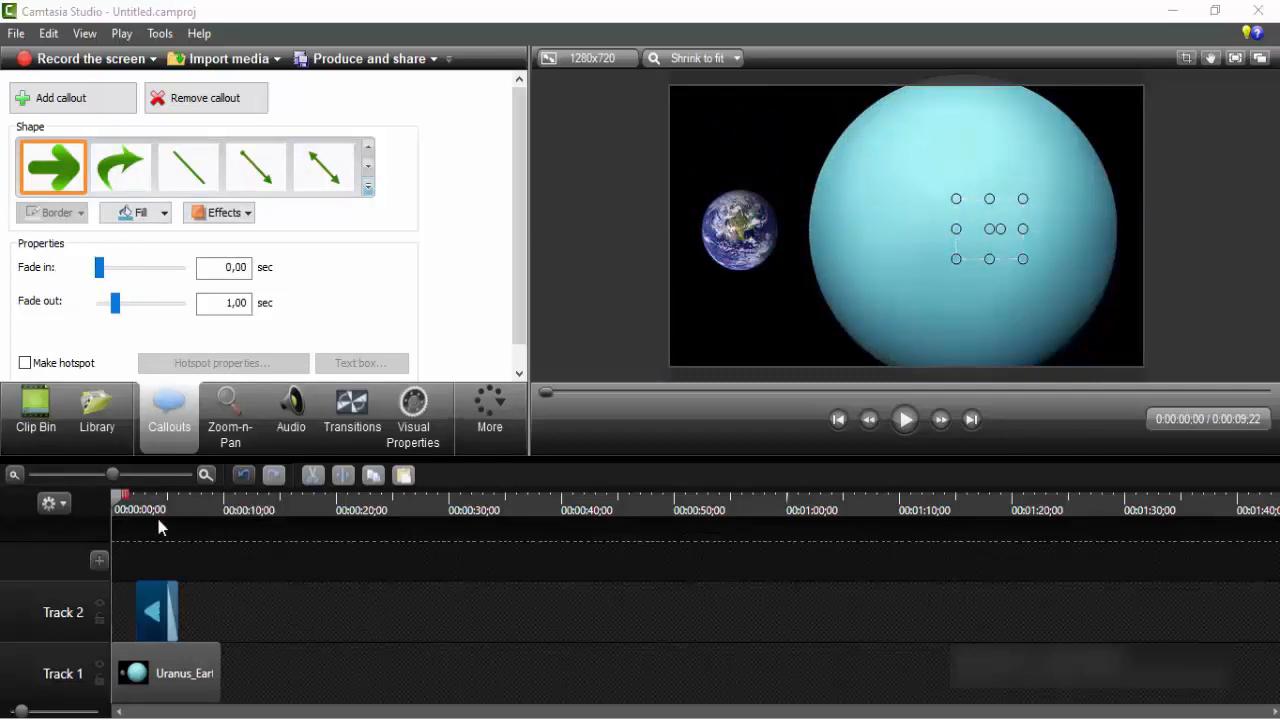
pyautogui.moveTo(105, 274); pyautogui.dragTo(117, 274)
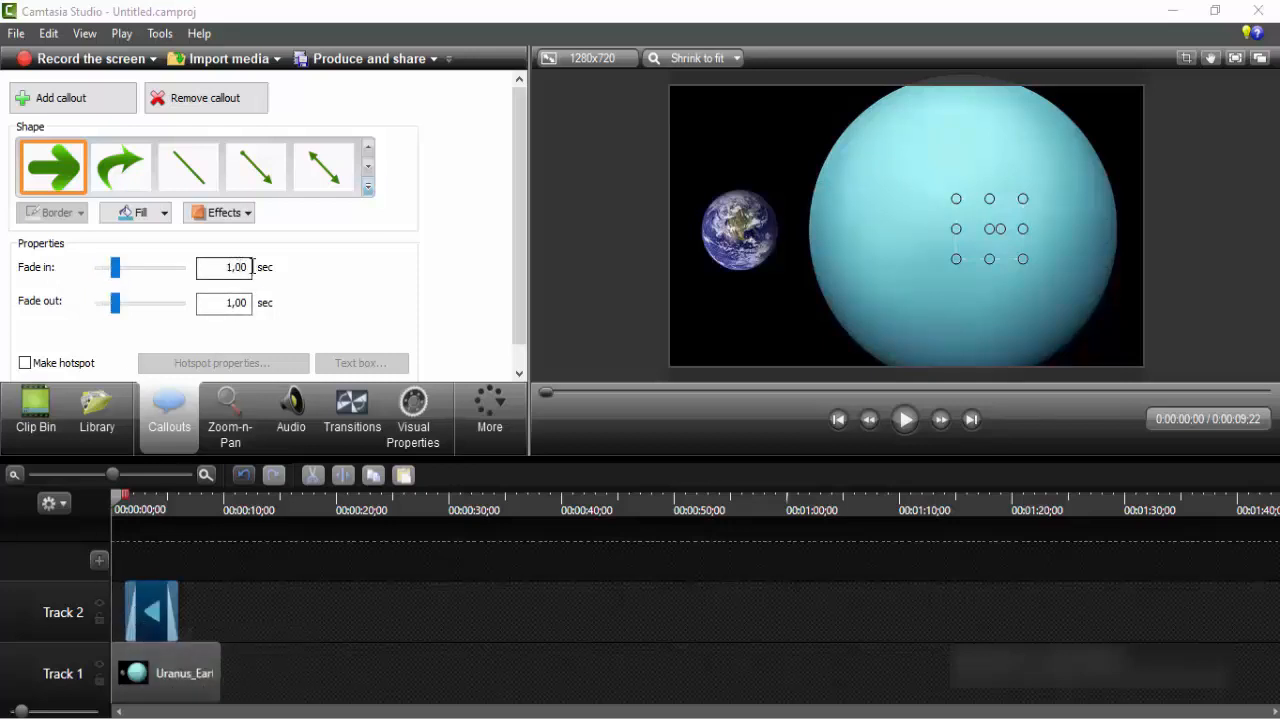
pyautogui.moveTo(164, 604); pyautogui.dragTo(117, 608)
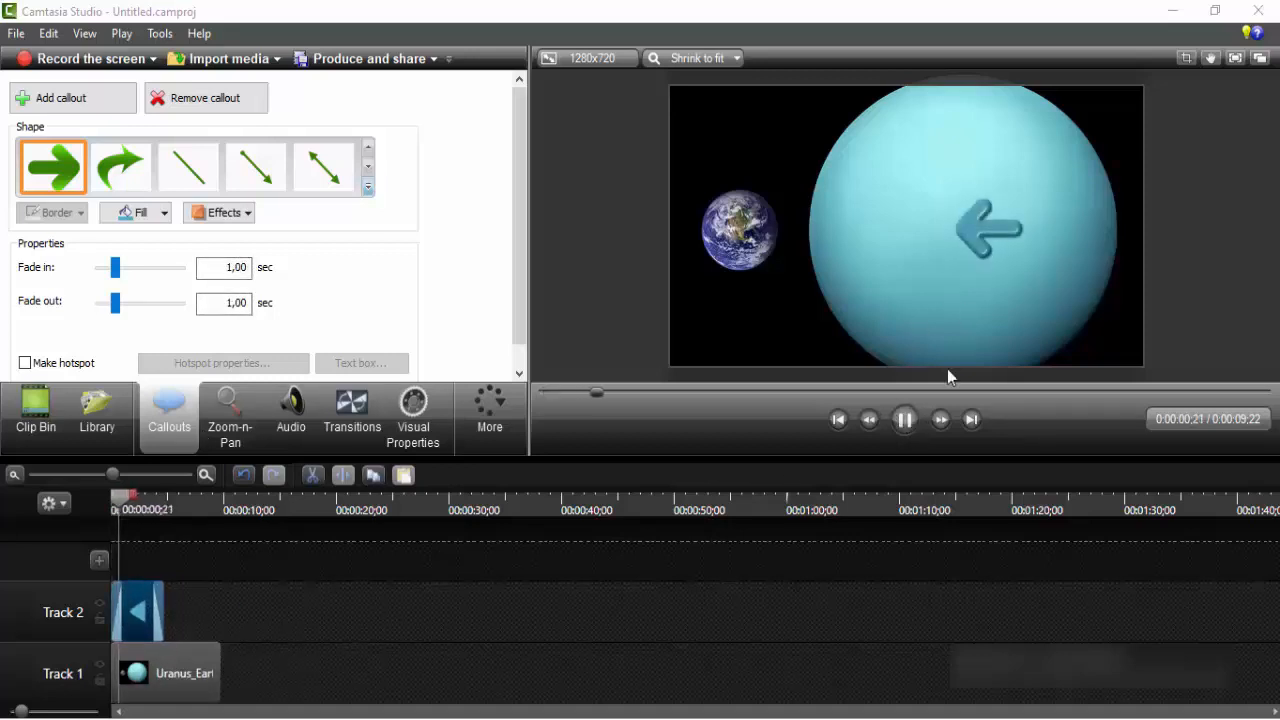
pyautogui.click(905, 420)
# Set the arrow callout's fade-in to 5 seconds and extend its clip to about 11 seconds, previewing the fade.
pyautogui.moveTo(134, 271); pyautogui.dragTo(193, 278)
pyautogui.click(120, 519)
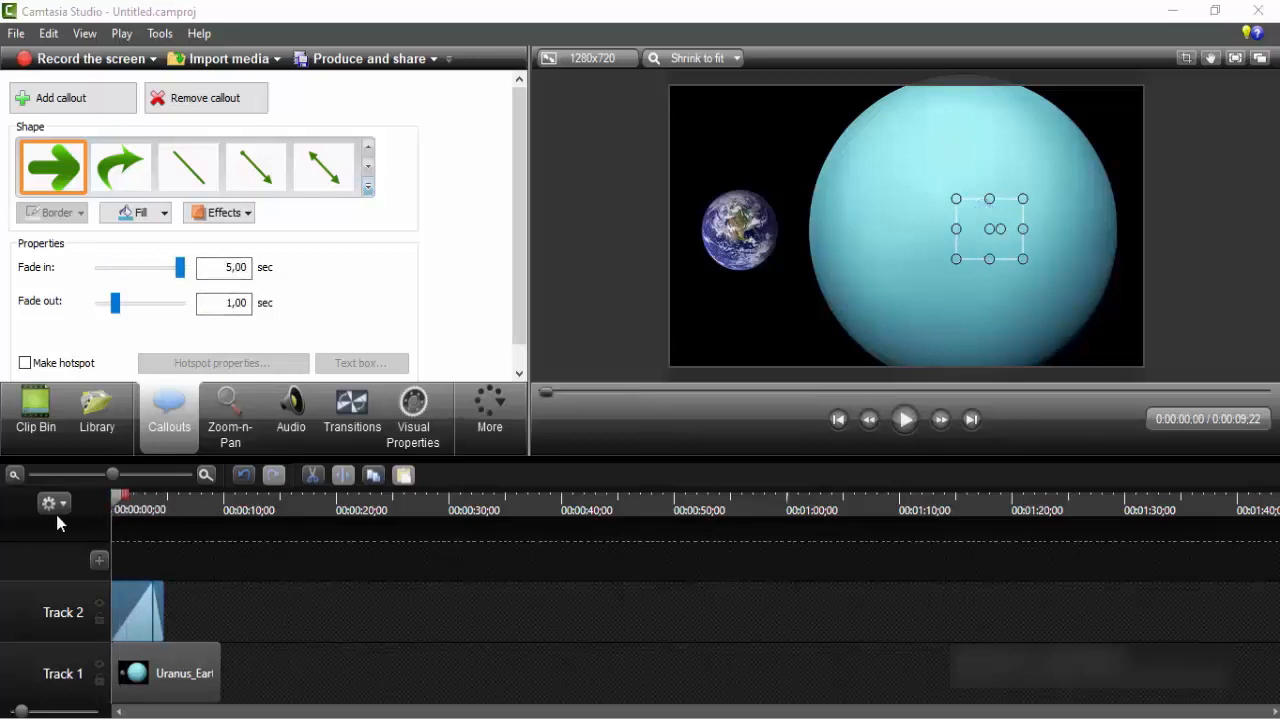
pyautogui.moveTo(163, 603); pyautogui.dragTo(240, 603)
pyautogui.click(905, 420)
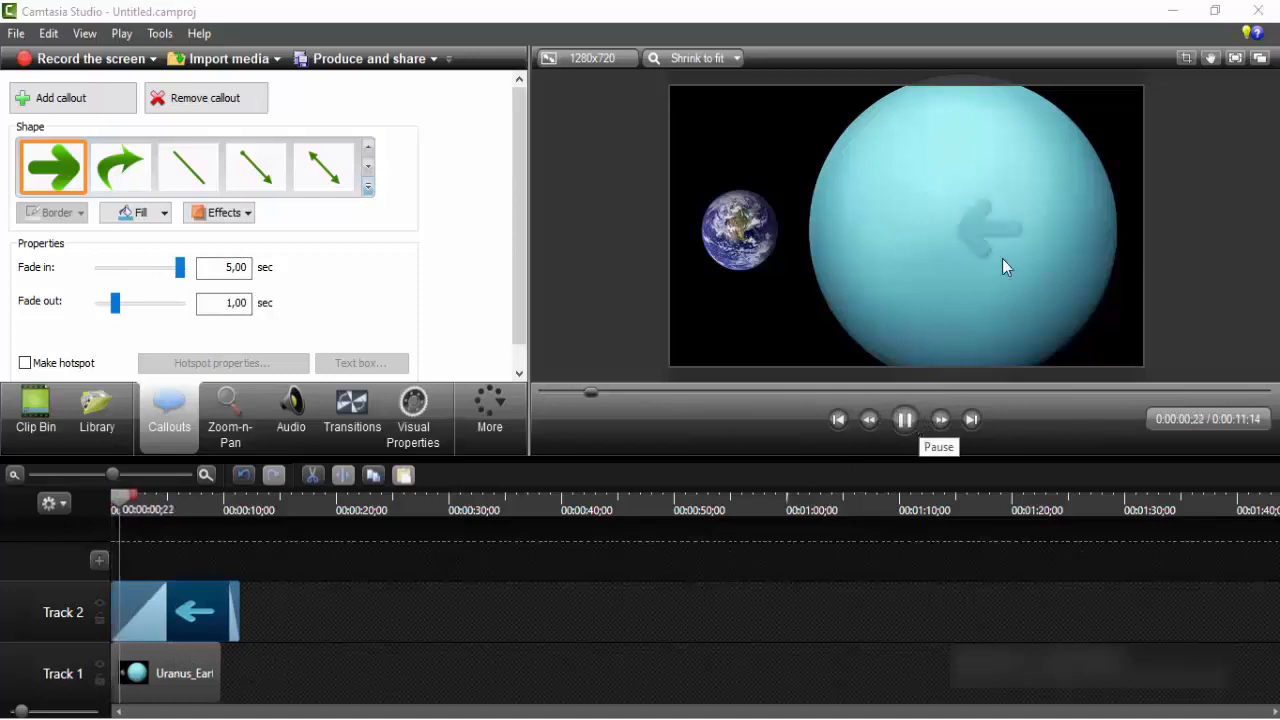
pyautogui.click(906, 420)
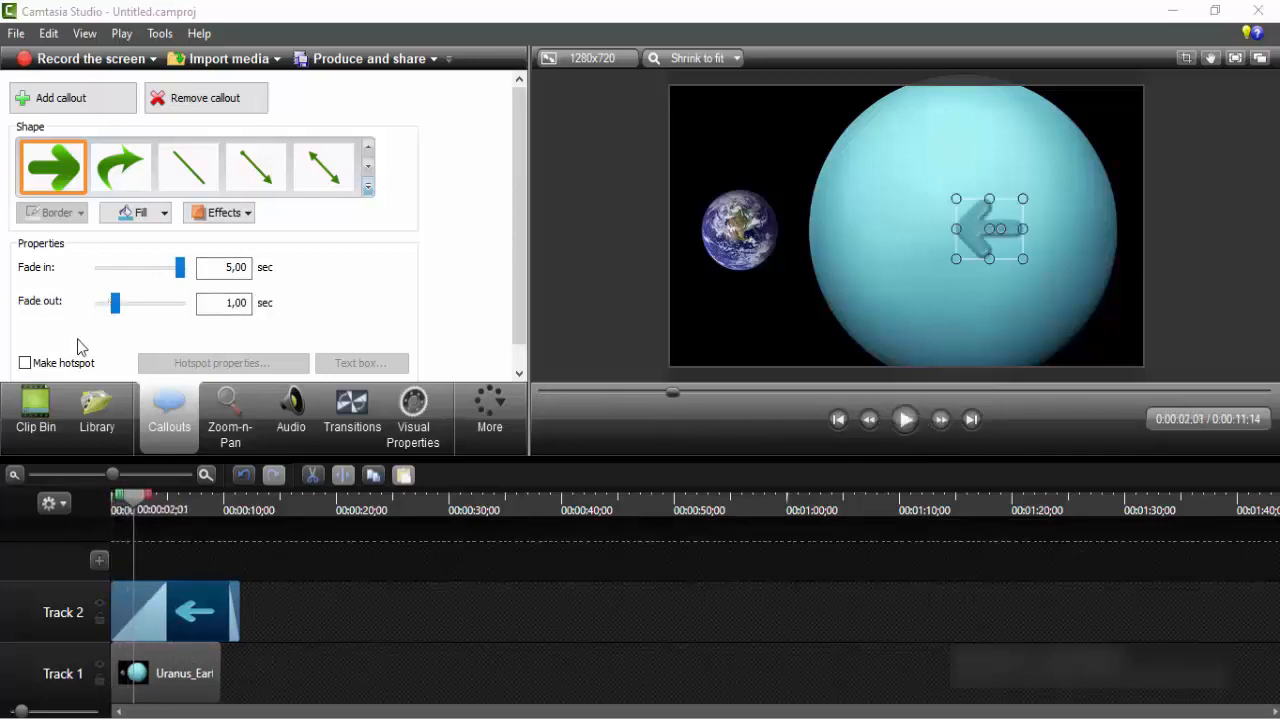
# Set the arrow callout's fade-out to 4.43 seconds and preview the end of the clip, returning the playhead to the start.
pyautogui.moveTo(116, 304); pyautogui.dragTo(178, 315)
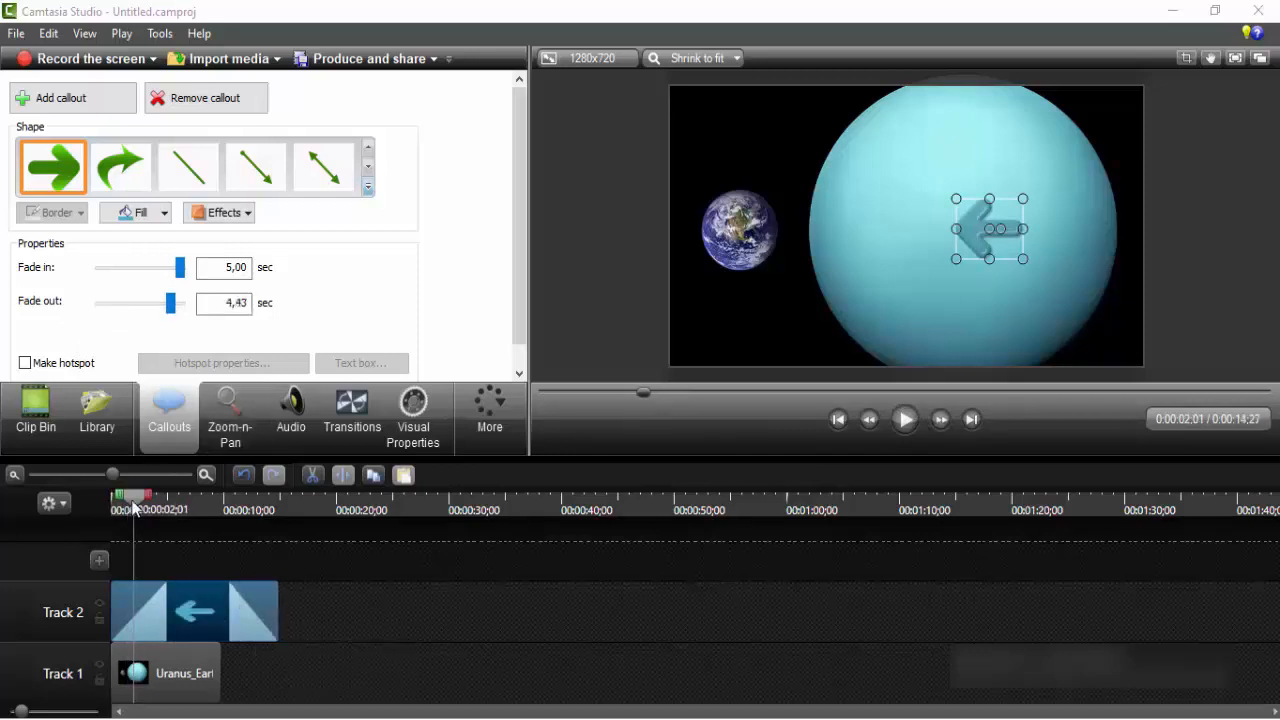
pyautogui.moveTo(133, 507); pyautogui.dragTo(223, 512)
pyautogui.click(904, 419)
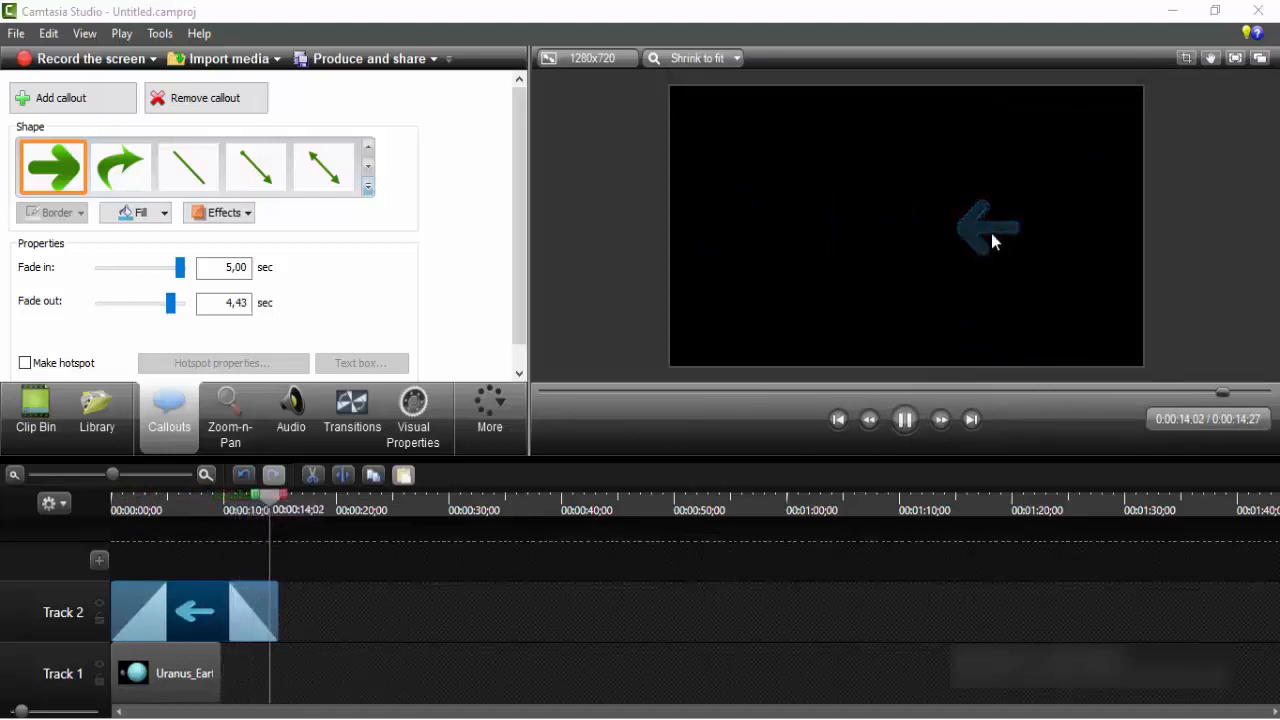
pyautogui.moveTo(283, 505); pyautogui.dragTo(87, 538)
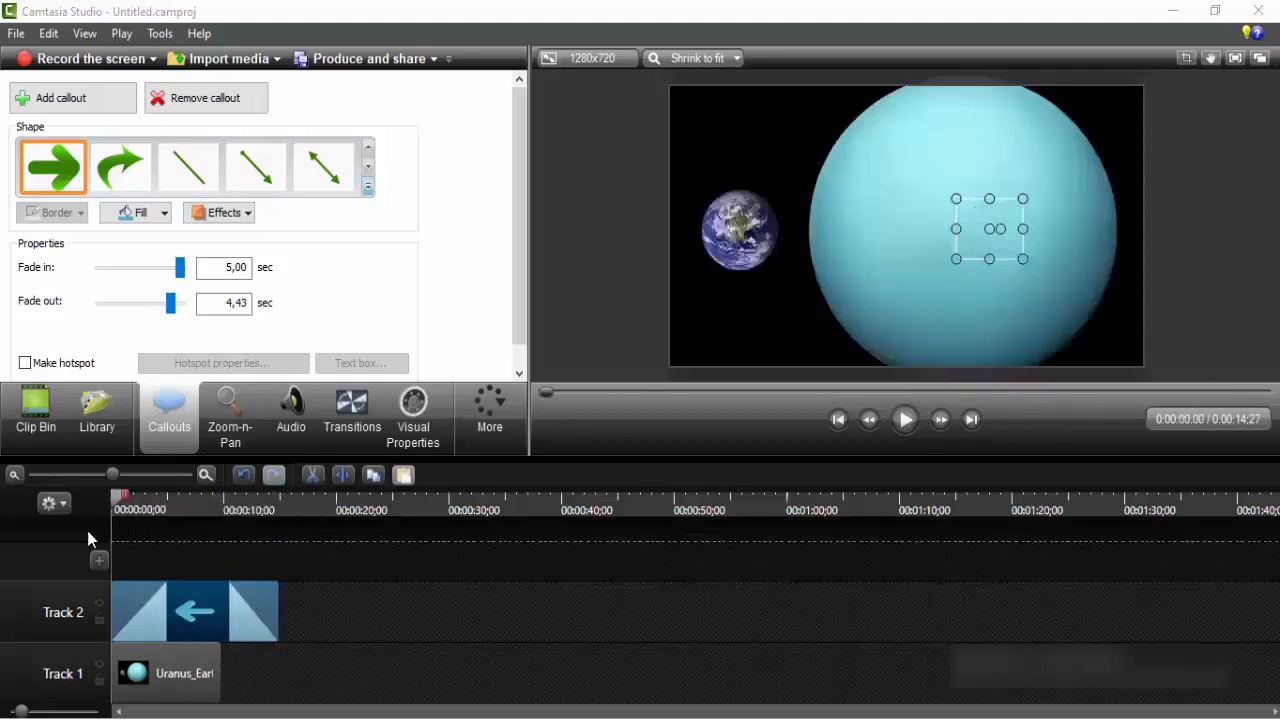
# Change the callout to the straight-edged Sketch Motion rectangle and enlarge it over the large planet, previewing its drawing animation.
pyautogui.click(368, 186)
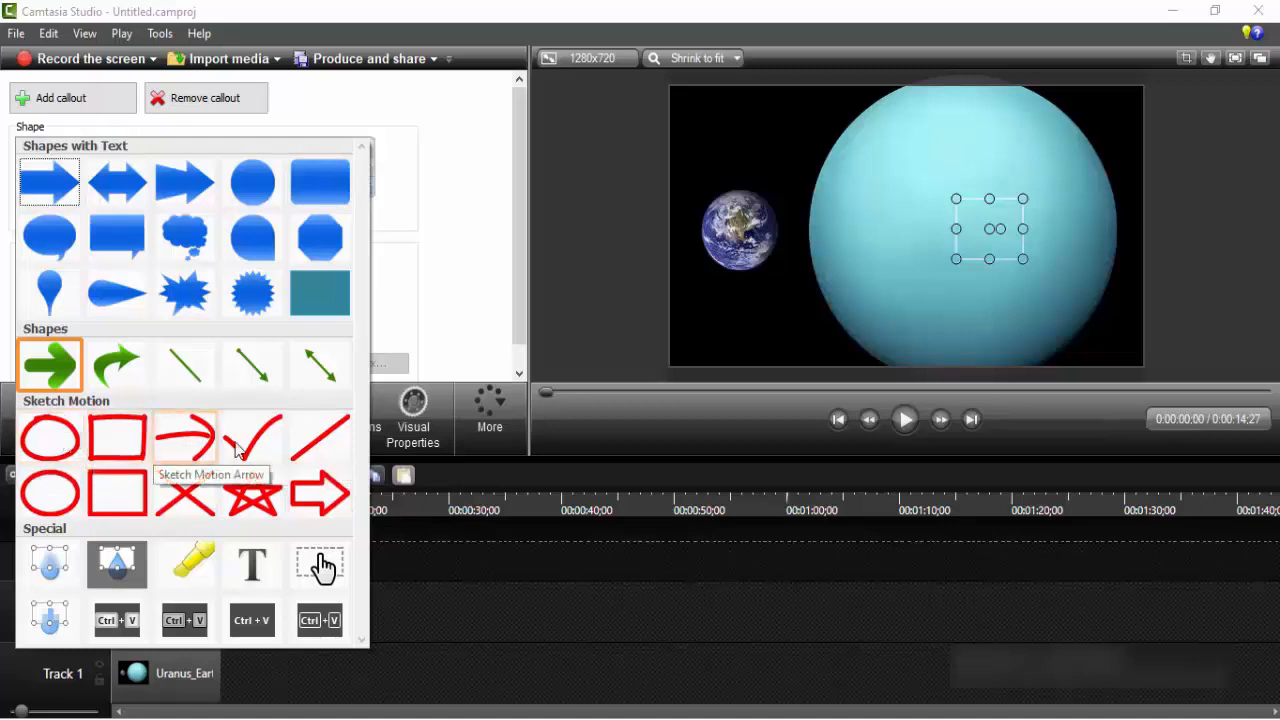
pyautogui.click(104, 500)
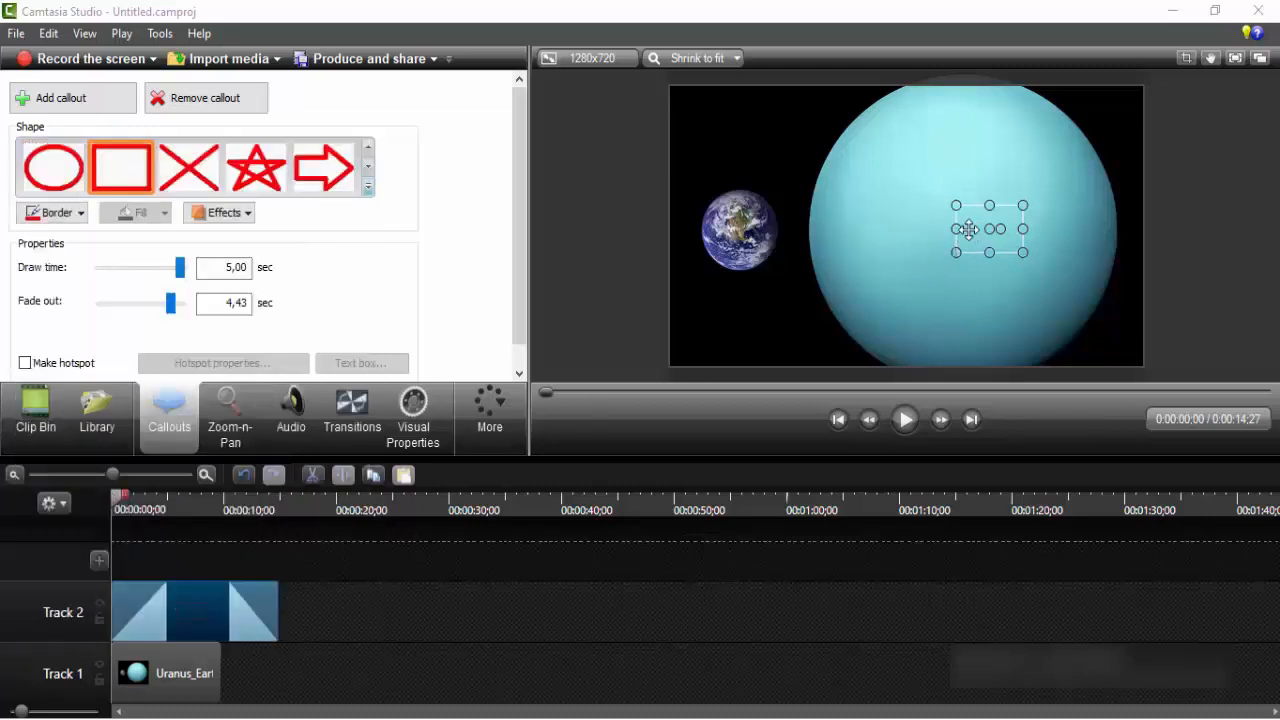
pyautogui.moveTo(968, 229); pyautogui.dragTo(984, 264)
pyautogui.click(900, 422)
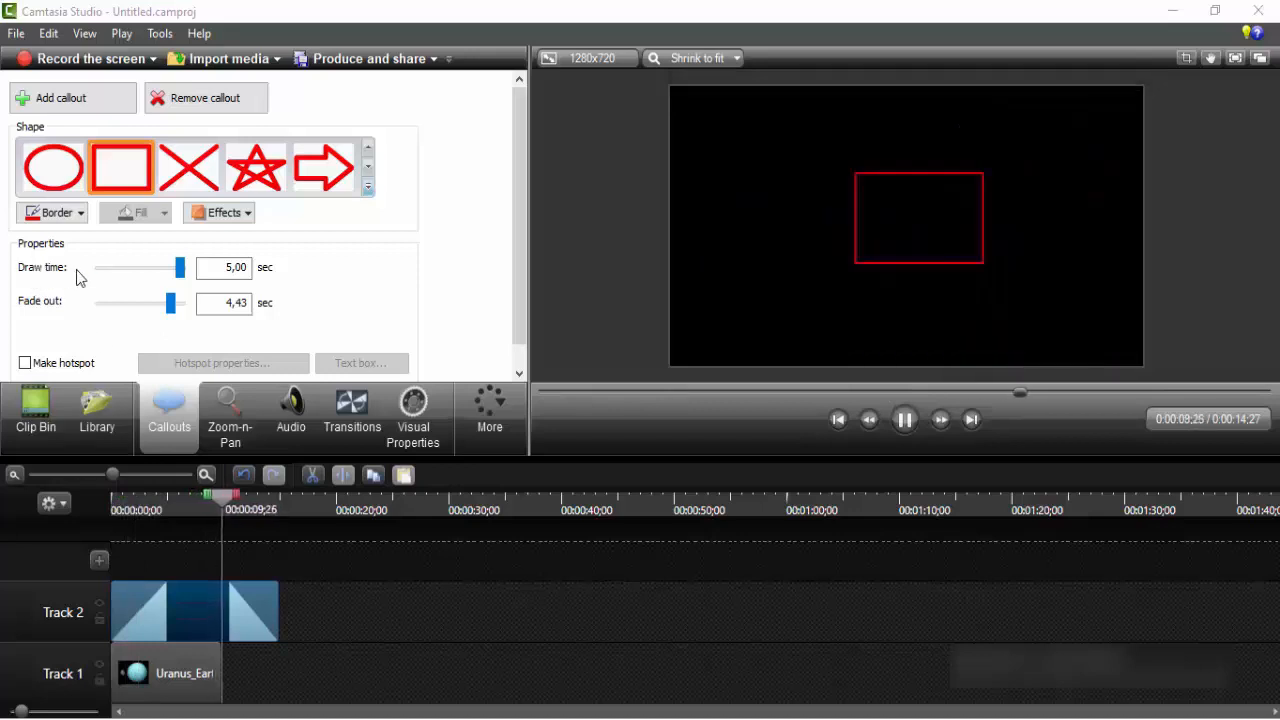
# Set the Sketch Motion rectangle's draw time to 2.43 seconds and preview the animation from the timeline start.
pyautogui.moveTo(180, 268)
pyautogui.mouseDown()
pyautogui.moveTo(141, 277)
pyautogui.moveTo(138, 311)
pyautogui.mouseUp()
pyautogui.moveTo(197, 605); pyautogui.dragTo(168, 607)
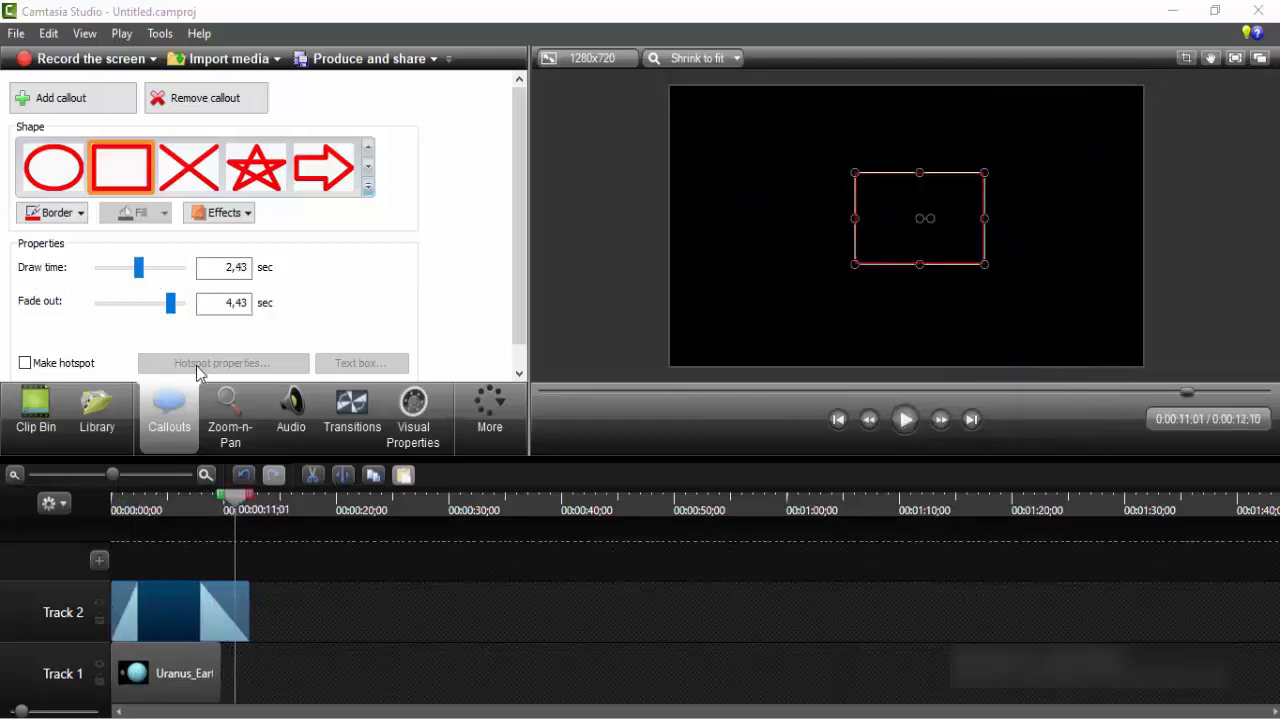
pyautogui.moveTo(233, 502); pyautogui.dragTo(111, 503)
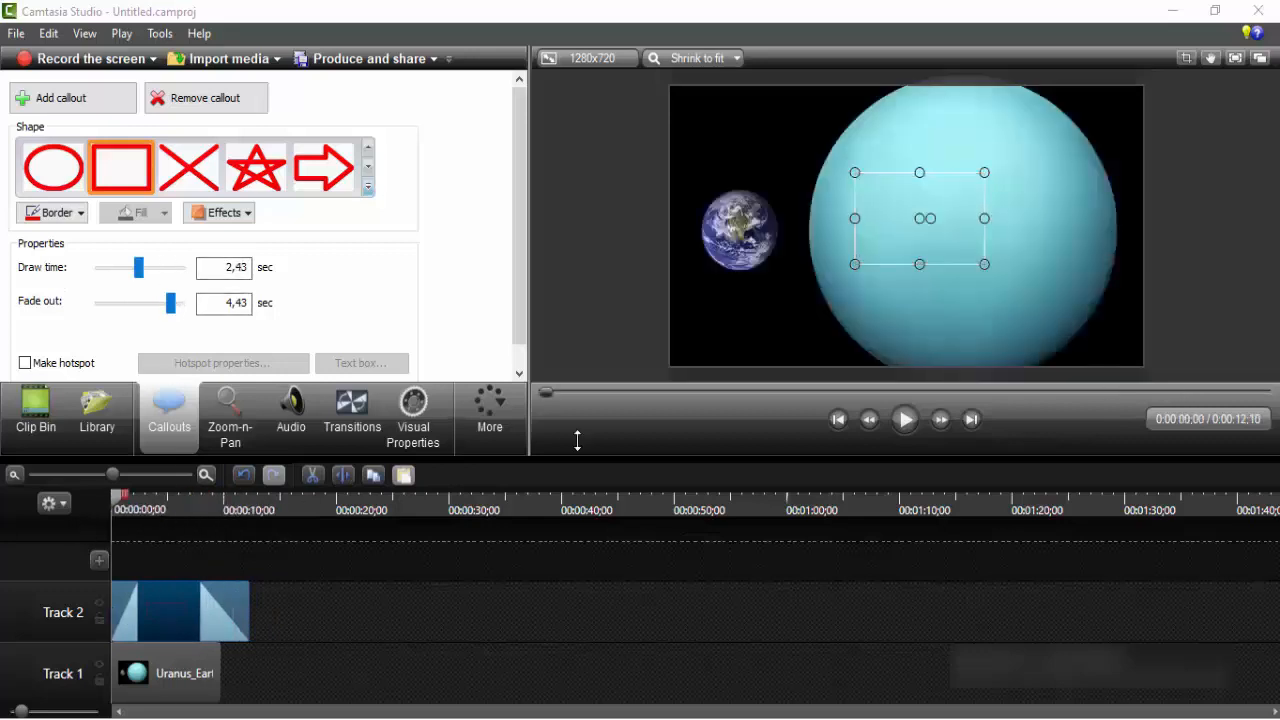
pyautogui.click(904, 420)
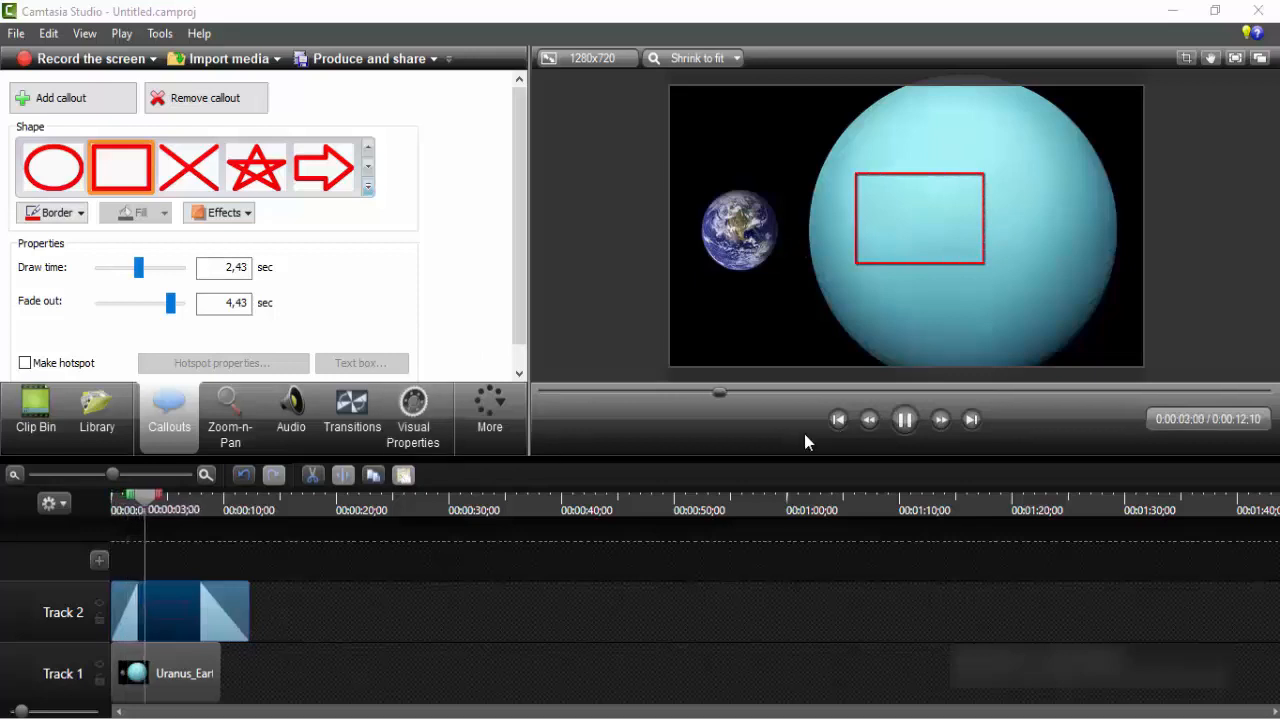
pyautogui.click(904, 420)
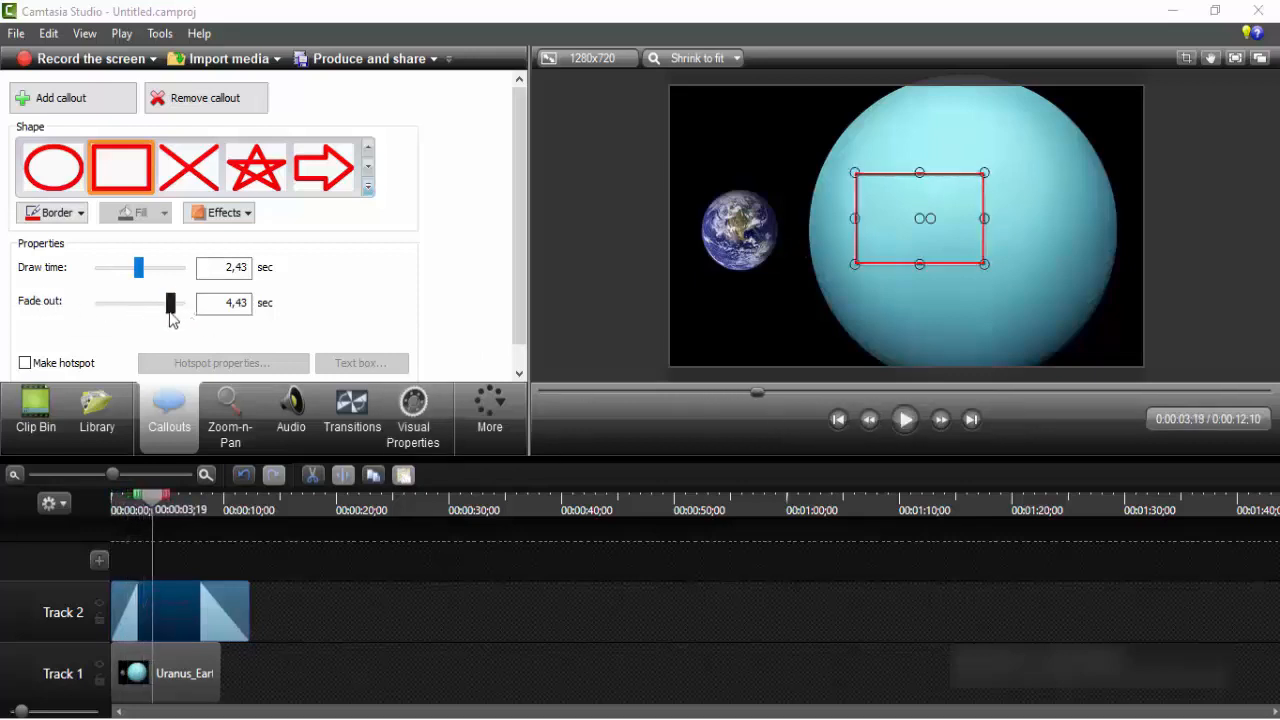
# Set the Sketch Motion rectangle's fade-out to 2.43 seconds and preview the fade, returning the playhead to the start.
pyautogui.moveTo(170, 316); pyautogui.dragTo(138, 318)
pyautogui.moveTo(147, 498); pyautogui.dragTo(207, 512)
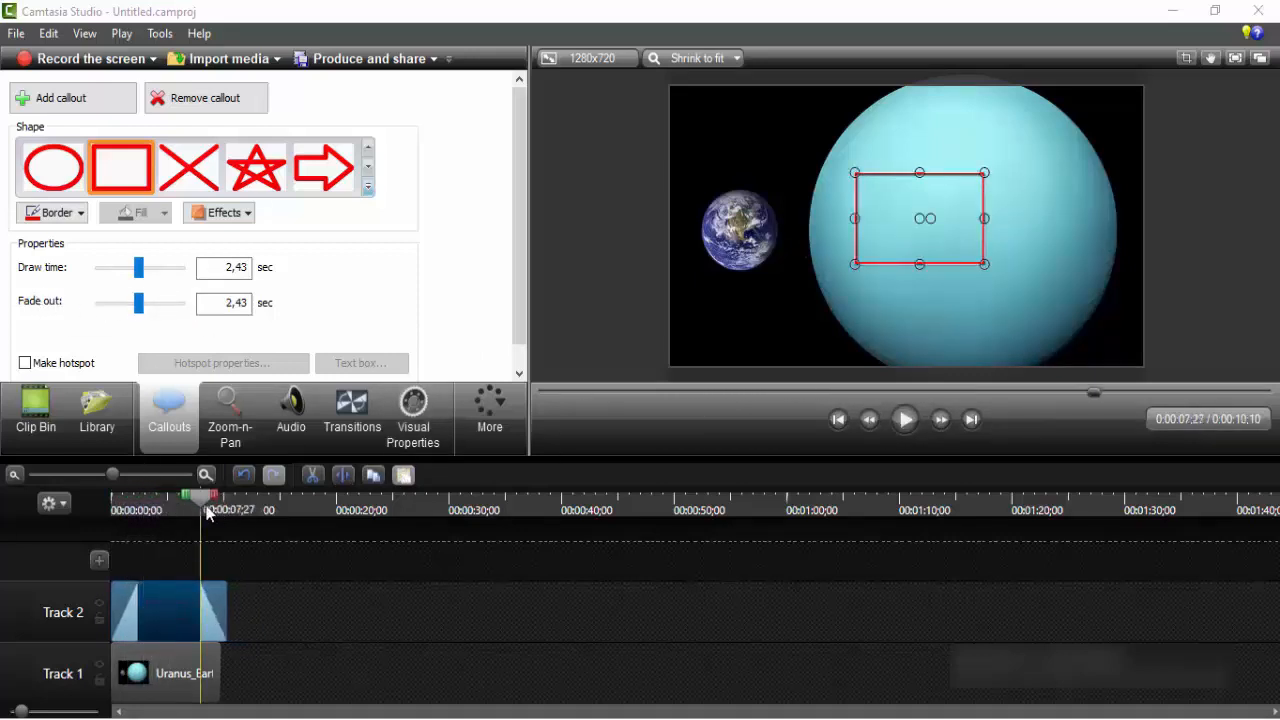
pyautogui.click(904, 420)
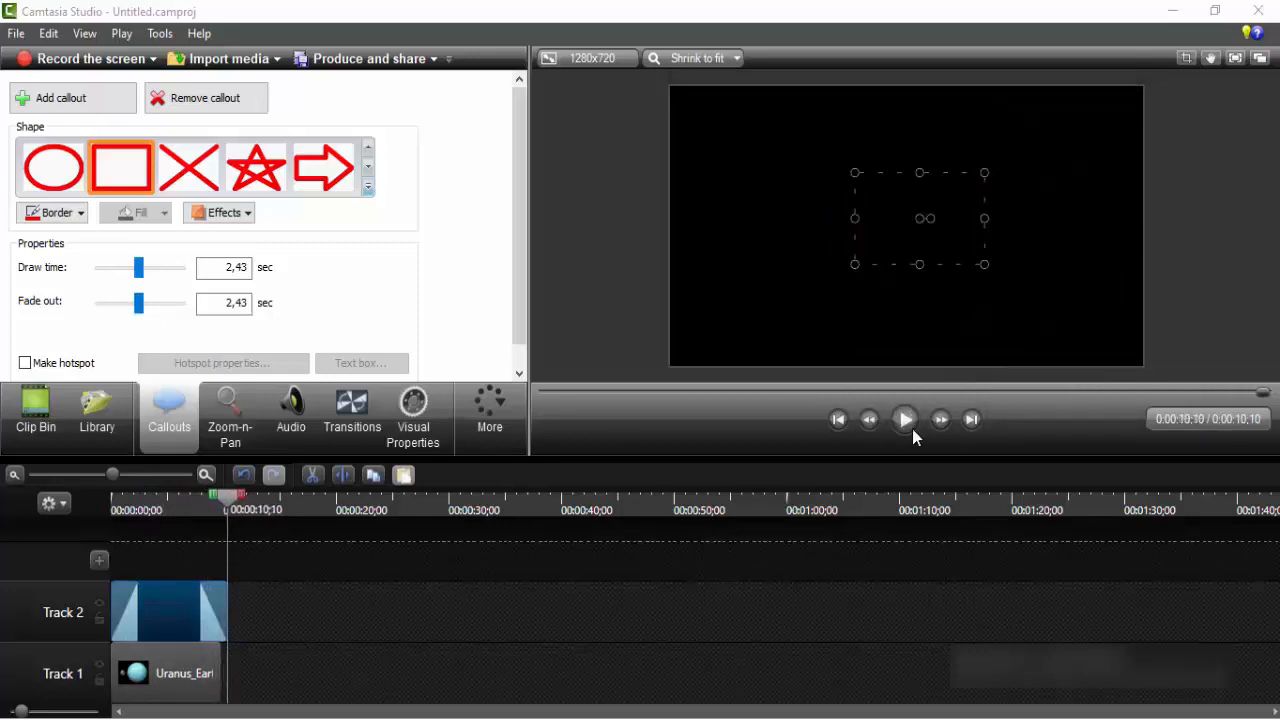
pyautogui.moveTo(228, 497); pyautogui.dragTo(113, 500)
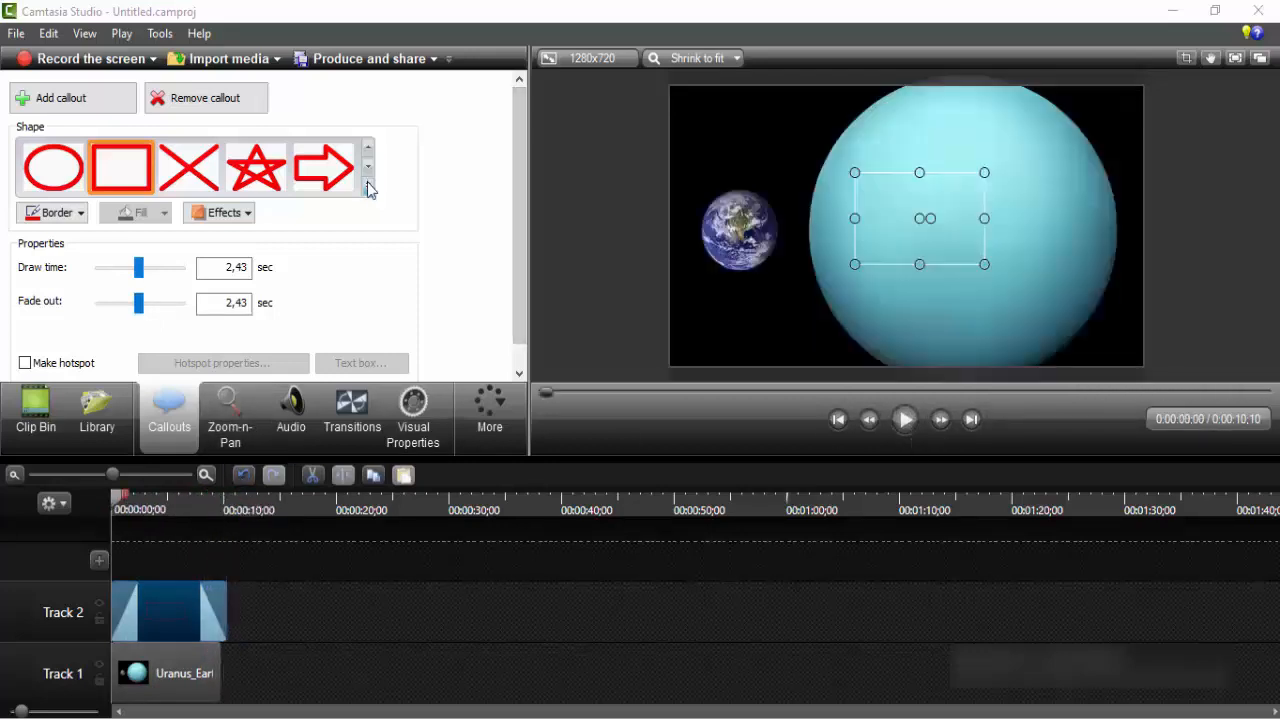
# Change the callout's shape to the Sketch Motion X.
pyautogui.click(367, 187)
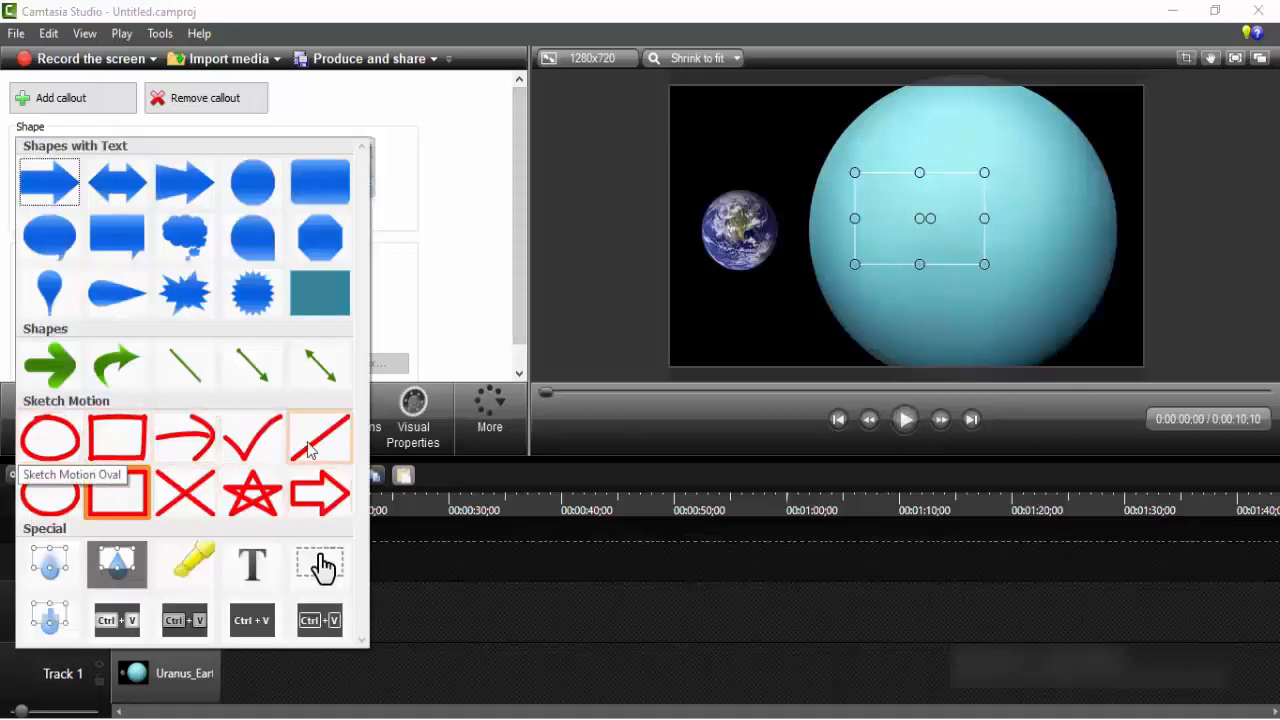
pyautogui.click(184, 492)
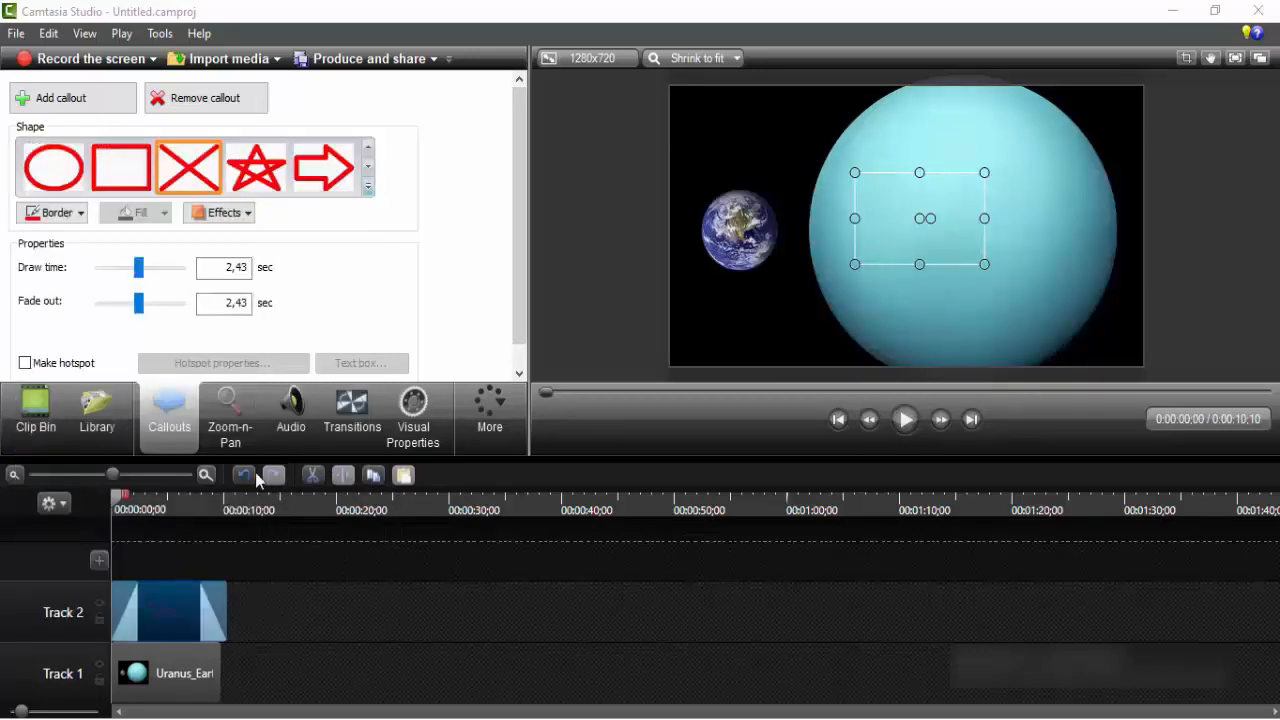
# Preview the Sketch Motion X's drawing animation from the timeline start.
pyautogui.click(904, 420)
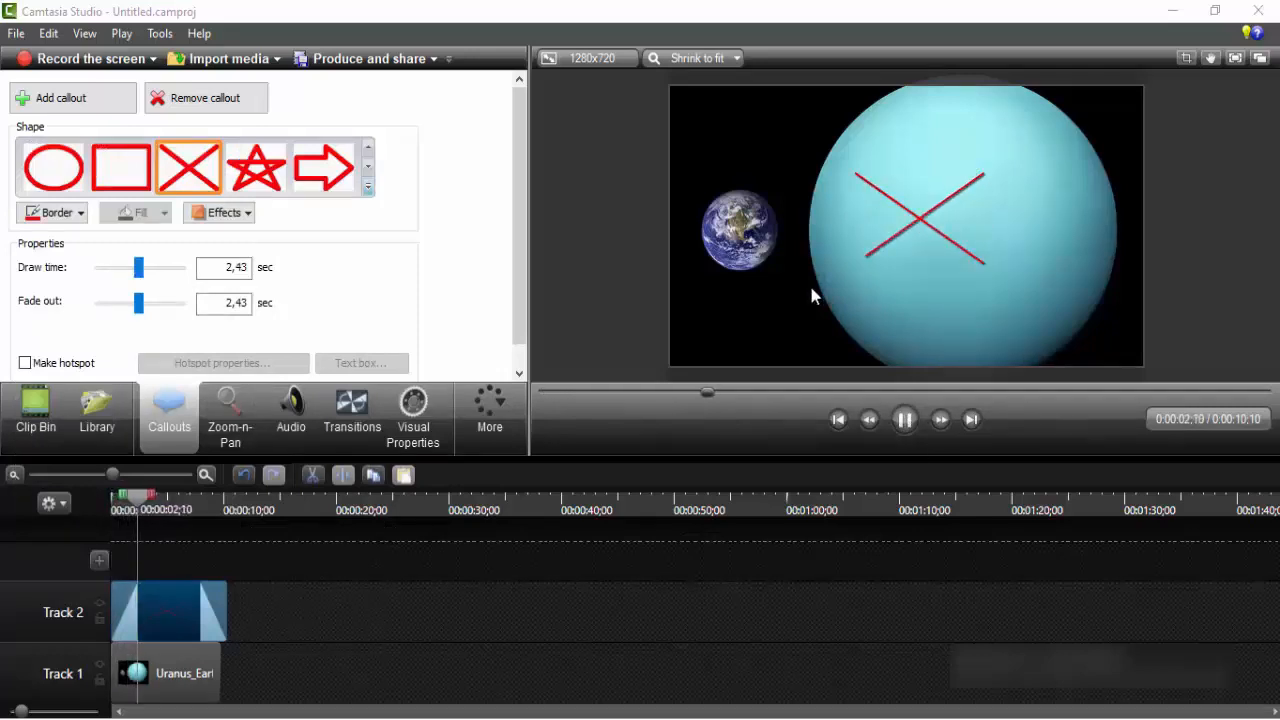
pyautogui.click(904, 420)
# Change the callout's shape to Blur and fit it over the small planet.
pyautogui.click(368, 186)
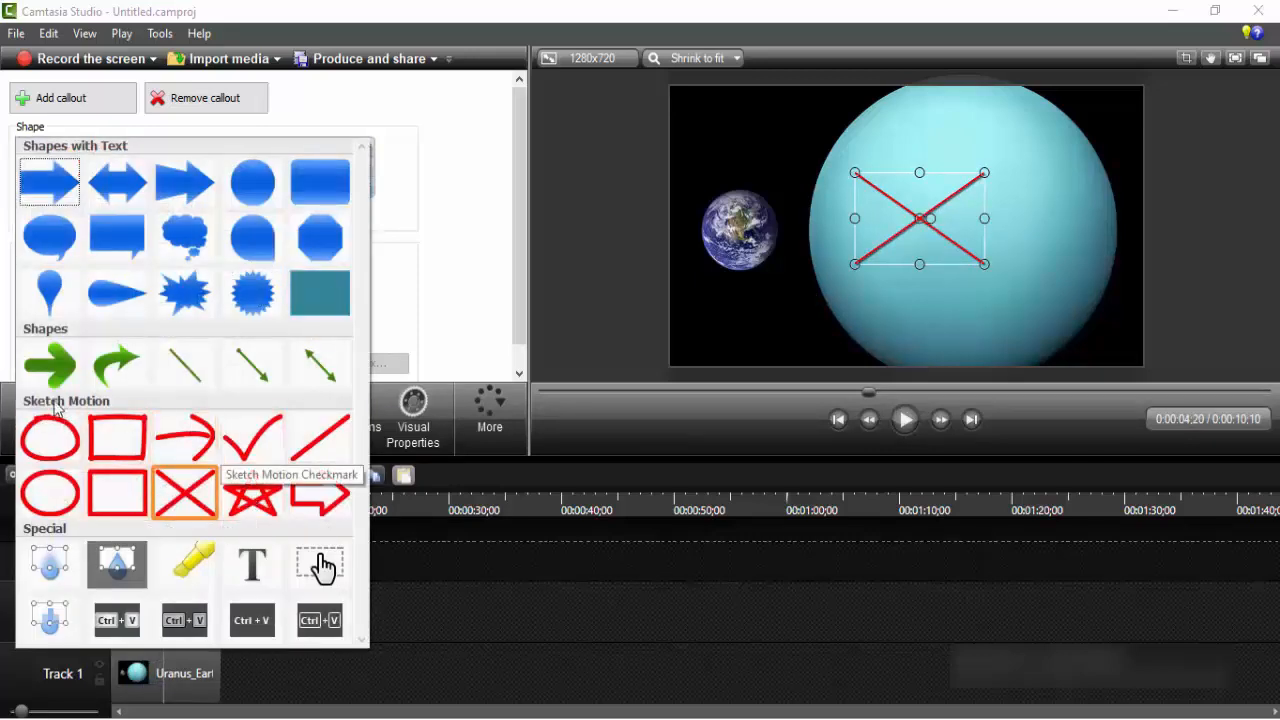
pyautogui.click(54, 576)
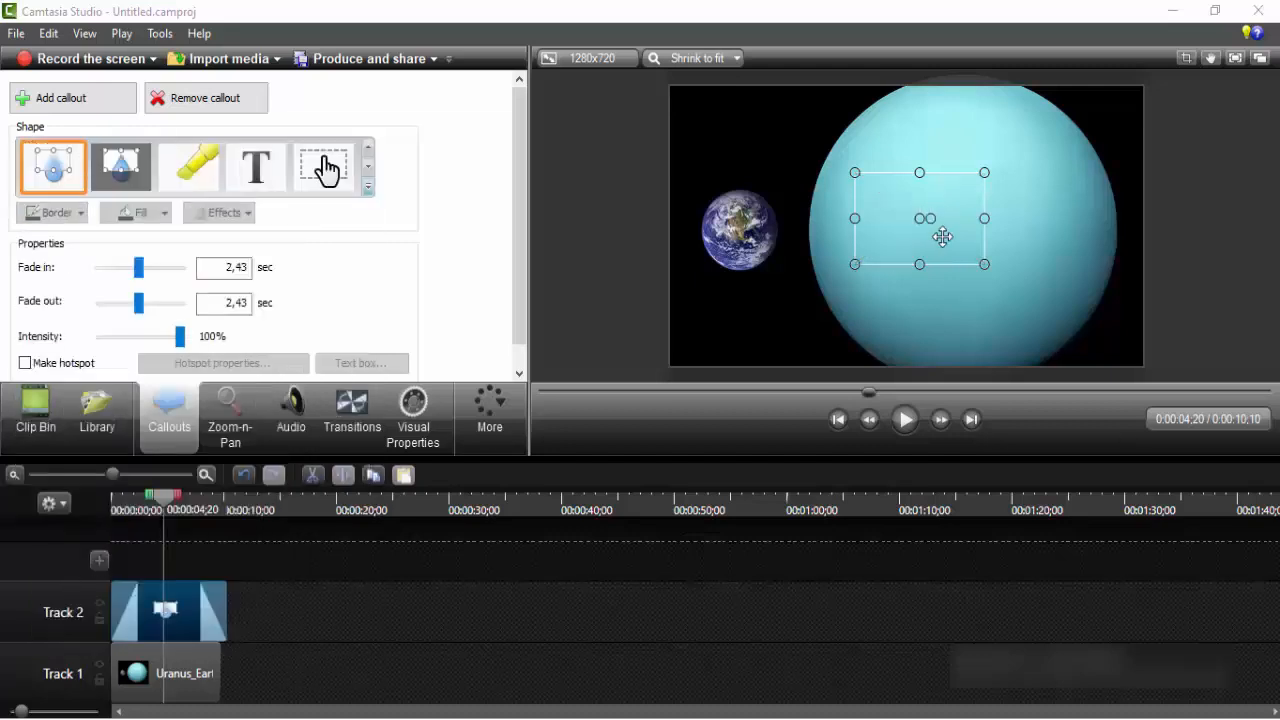
pyautogui.moveTo(932, 246); pyautogui.dragTo(785, 275)
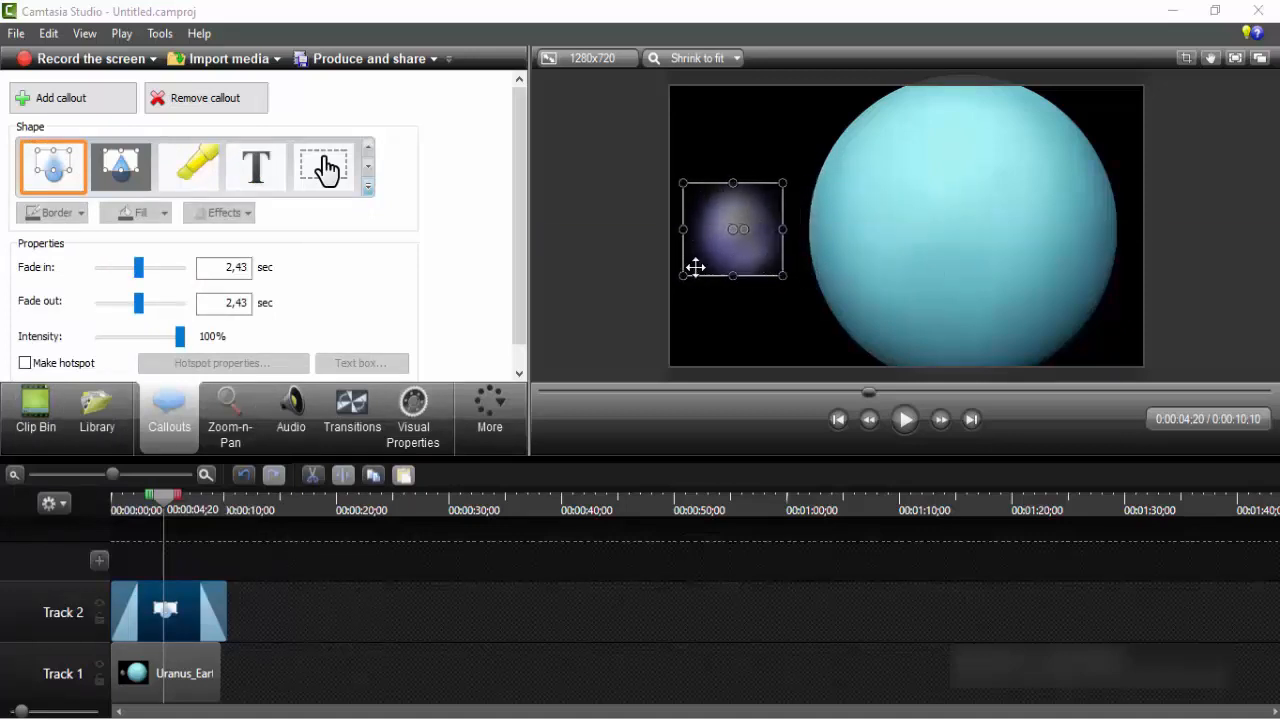
pyautogui.moveTo(682, 277); pyautogui.dragTo(689, 275)
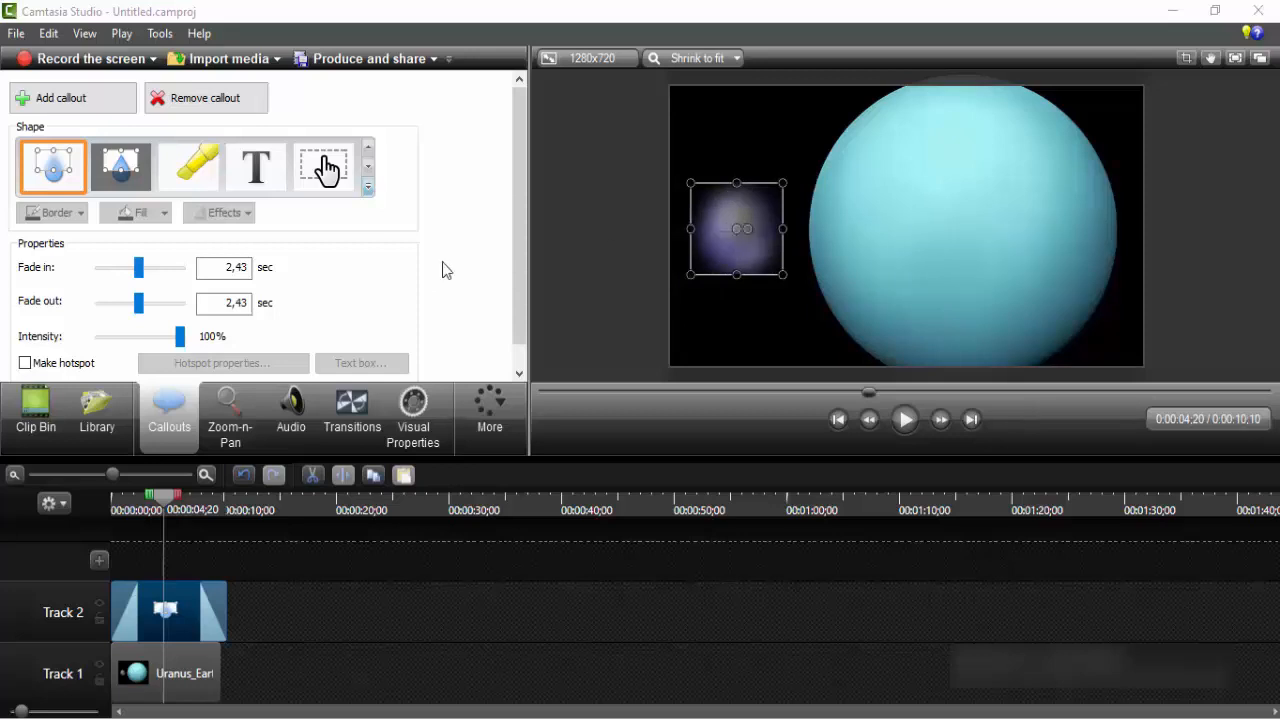
# Set the blur callout's intensity to 100% and its fade-in to 2.50 seconds.
pyautogui.moveTo(180, 339)
pyautogui.mouseDown()
pyautogui.moveTo(103, 342)
pyautogui.moveTo(197, 340)
pyautogui.mouseUp()
pyautogui.moveTo(141, 282); pyautogui.dragTo(104, 285)
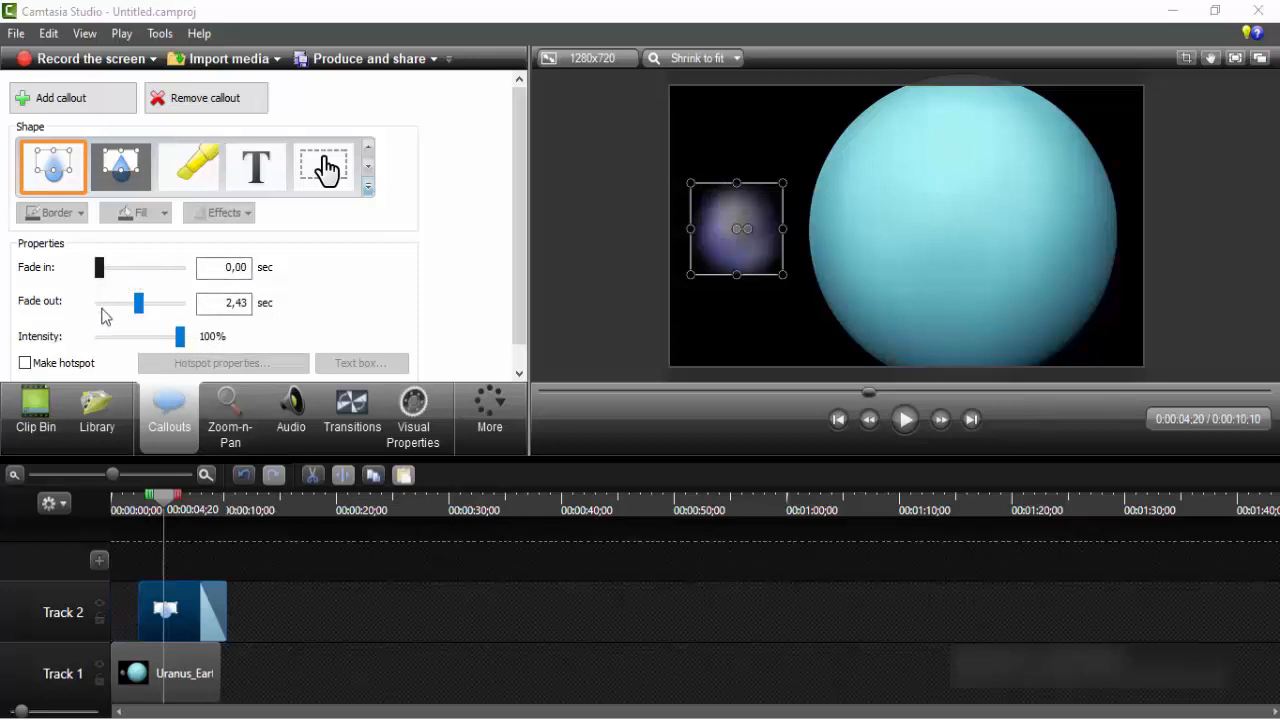
pyautogui.moveTo(102, 274); pyautogui.dragTo(141, 281)
# Preview the blur's fade-in from the timeline start and its fade-out from about 0:00:07;27.
pyautogui.click(111, 512)
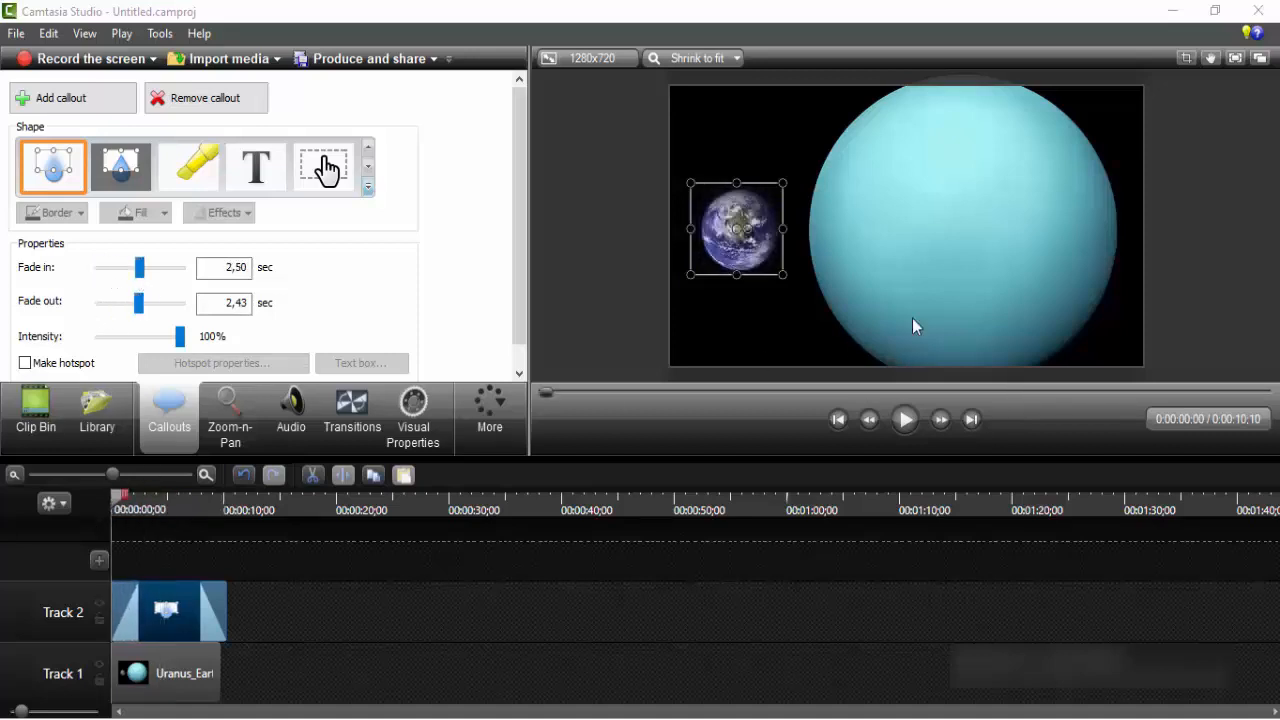
pyautogui.click(905, 420)
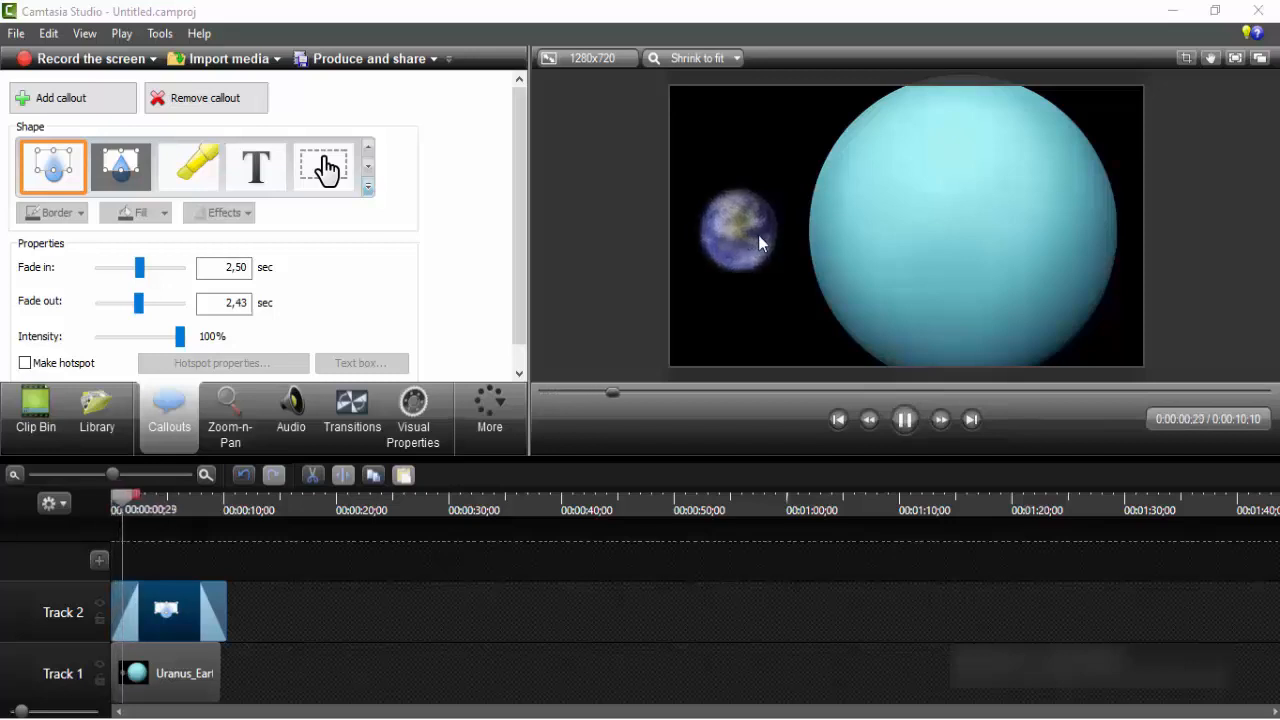
pyautogui.press('space')
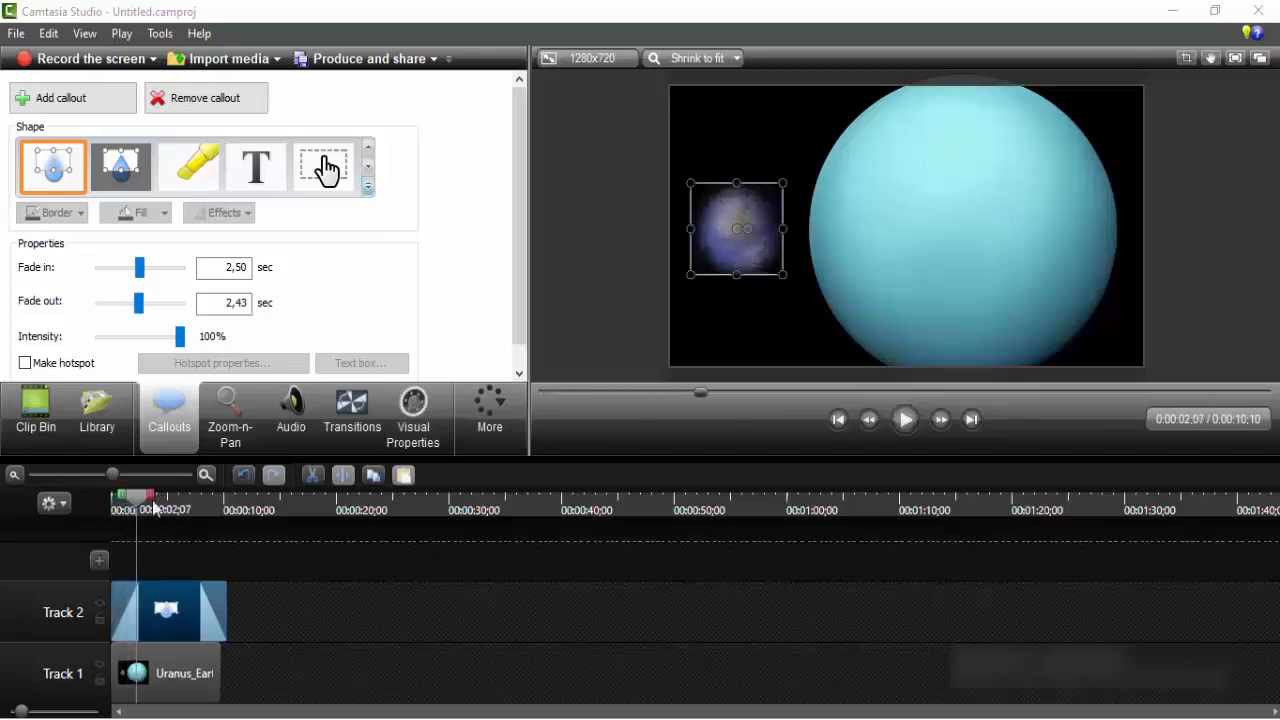
pyautogui.moveTo(153, 508); pyautogui.dragTo(200, 500)
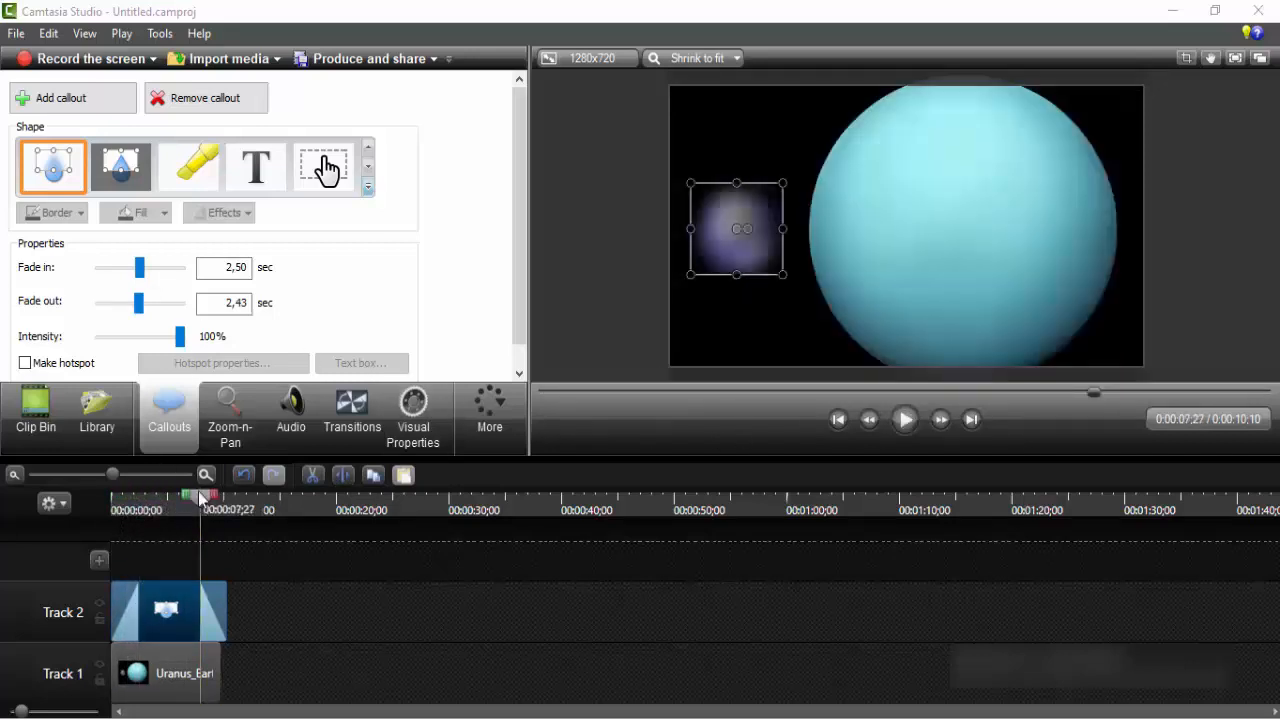
pyautogui.click(906, 421)
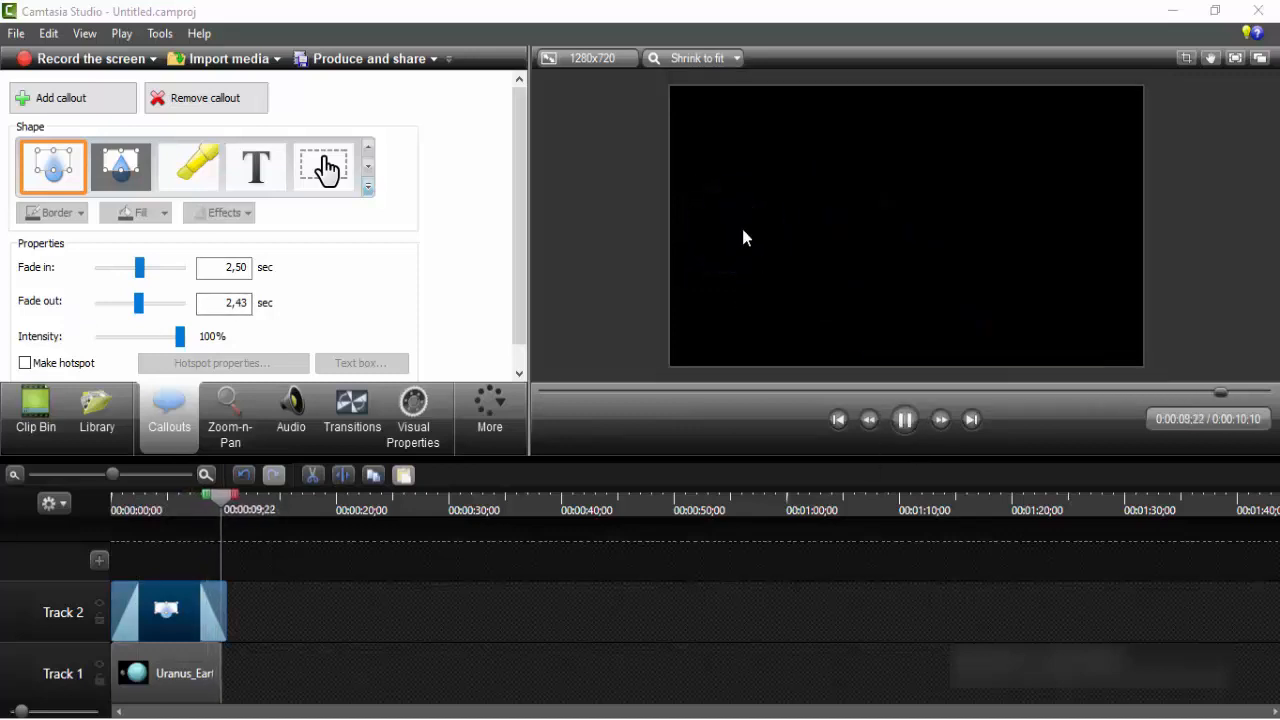
pyautogui.click(912, 423)
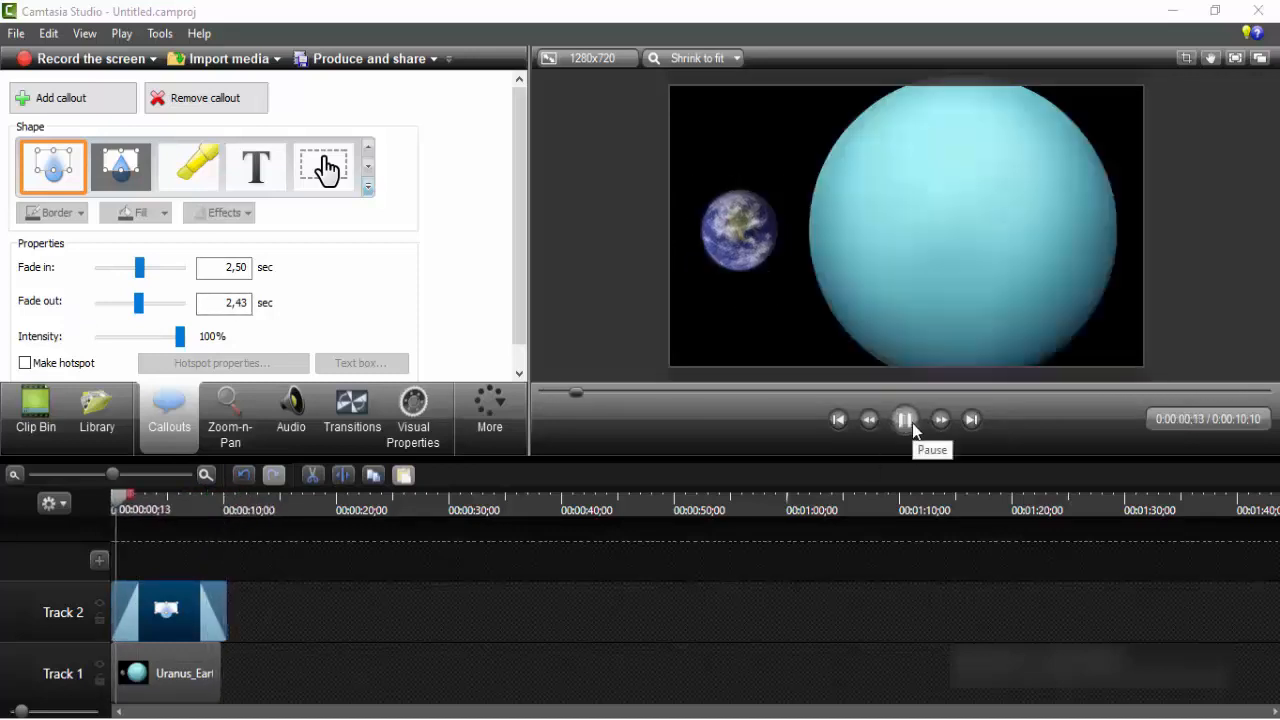
pyautogui.click(912, 423)
# Change the callout's shape to Spotlight and stretch it across both planets.
pyautogui.click(368, 187)
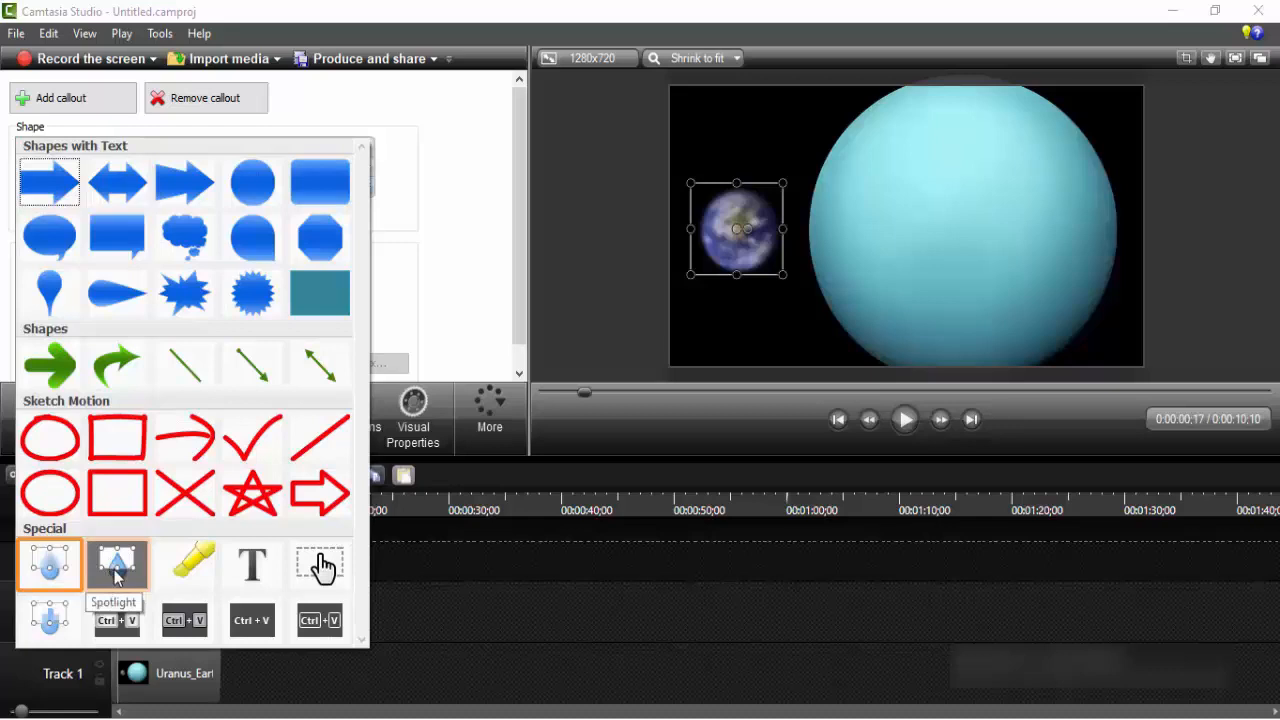
pyautogui.click(116, 567)
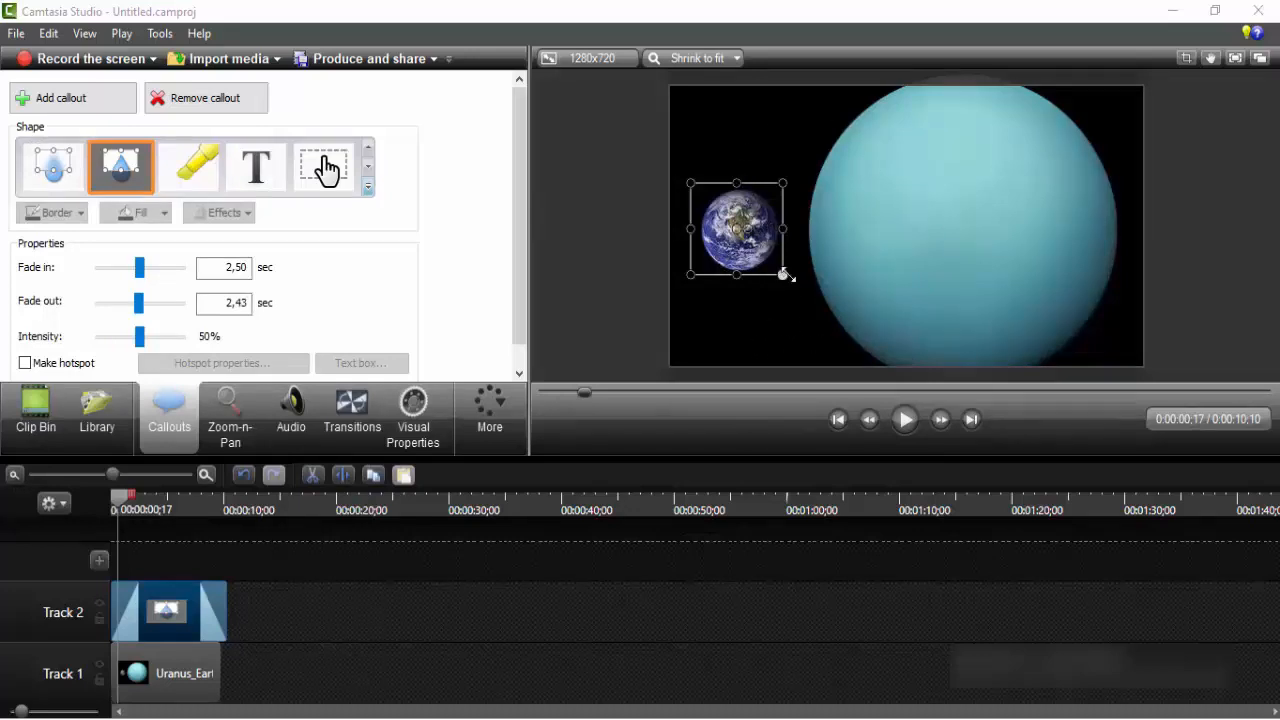
pyautogui.moveTo(784, 274); pyautogui.dragTo(1099, 271)
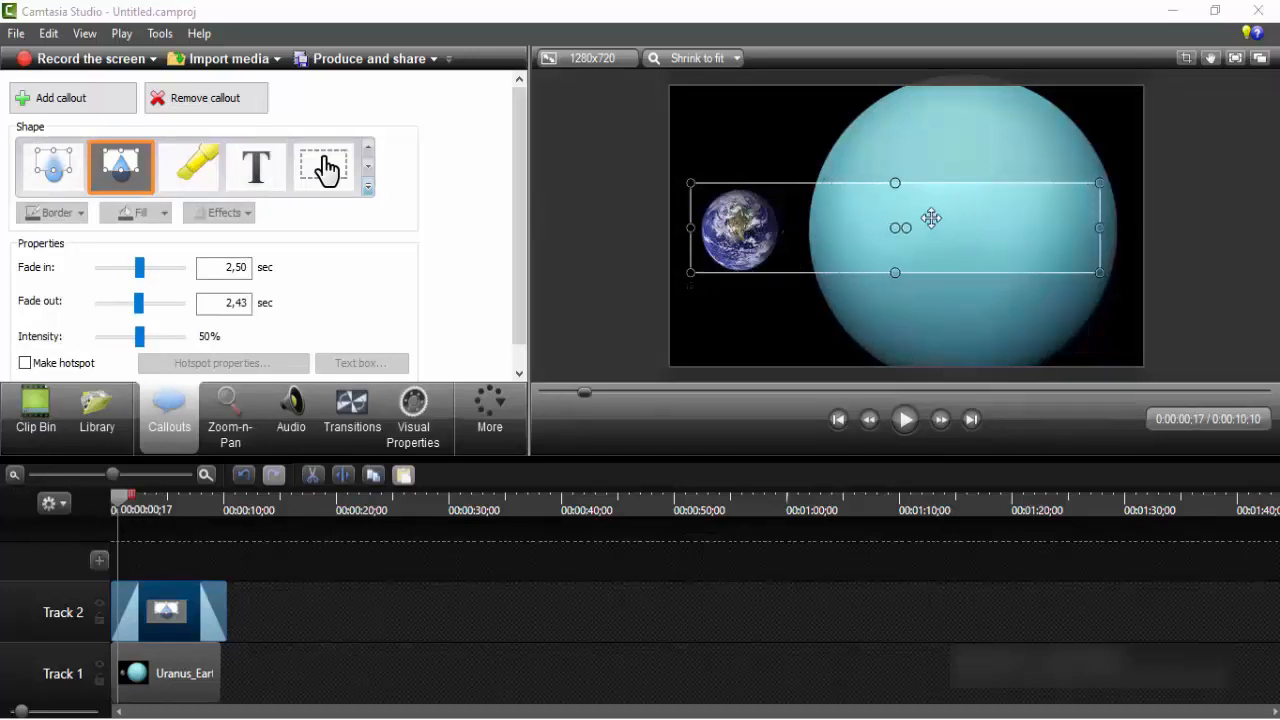
pyautogui.moveTo(895, 183); pyautogui.dragTo(894, 137)
# Set the spotlight's intensity to 100% and resize it to cover only the middle of the large planet.
pyautogui.moveTo(139, 337); pyautogui.dragTo(305, 349)
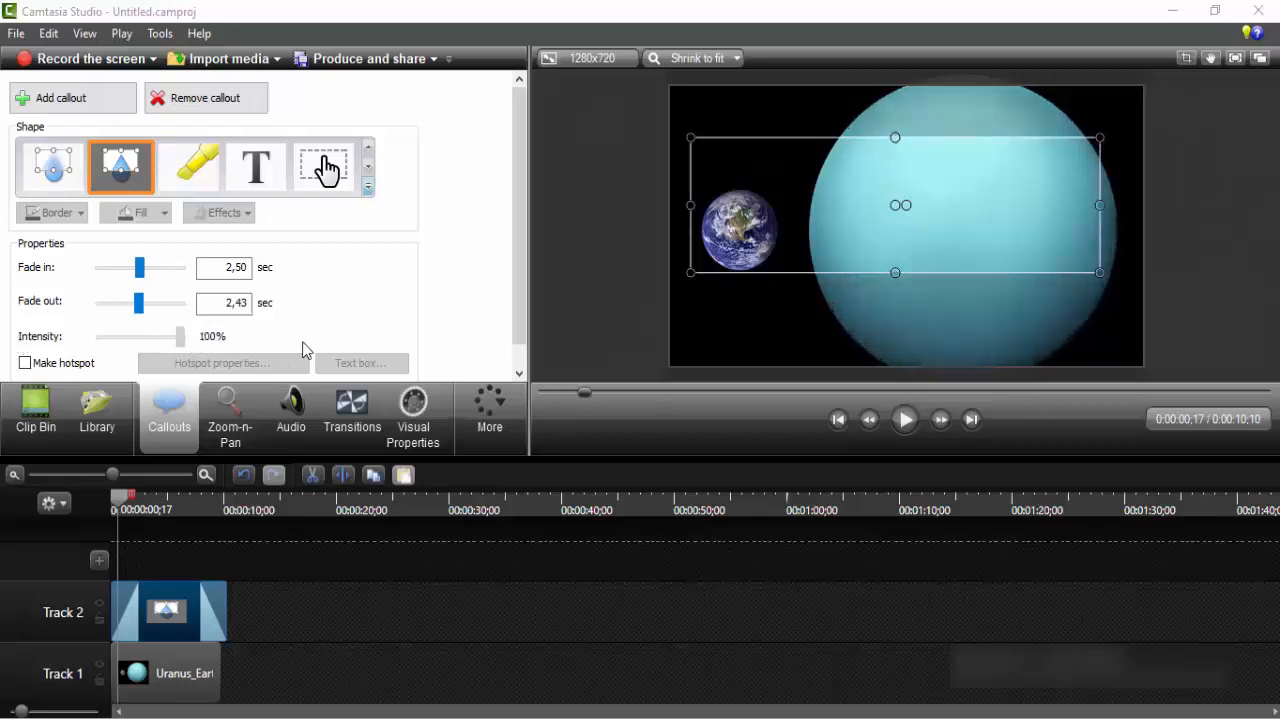
pyautogui.moveTo(689, 273); pyautogui.dragTo(858, 300)
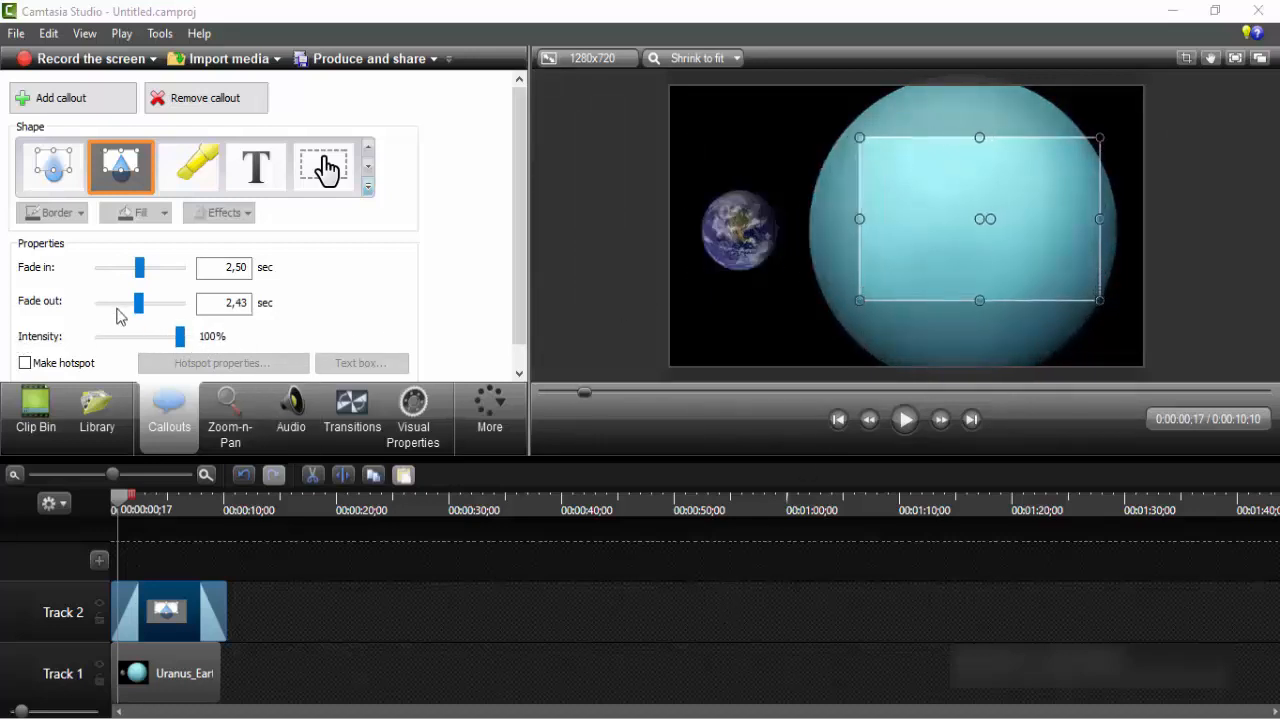
pyautogui.moveTo(190, 340); pyautogui.dragTo(220, 345)
pyautogui.click(577, 606)
pyautogui.moveTo(973, 263); pyautogui.dragTo(962, 260)
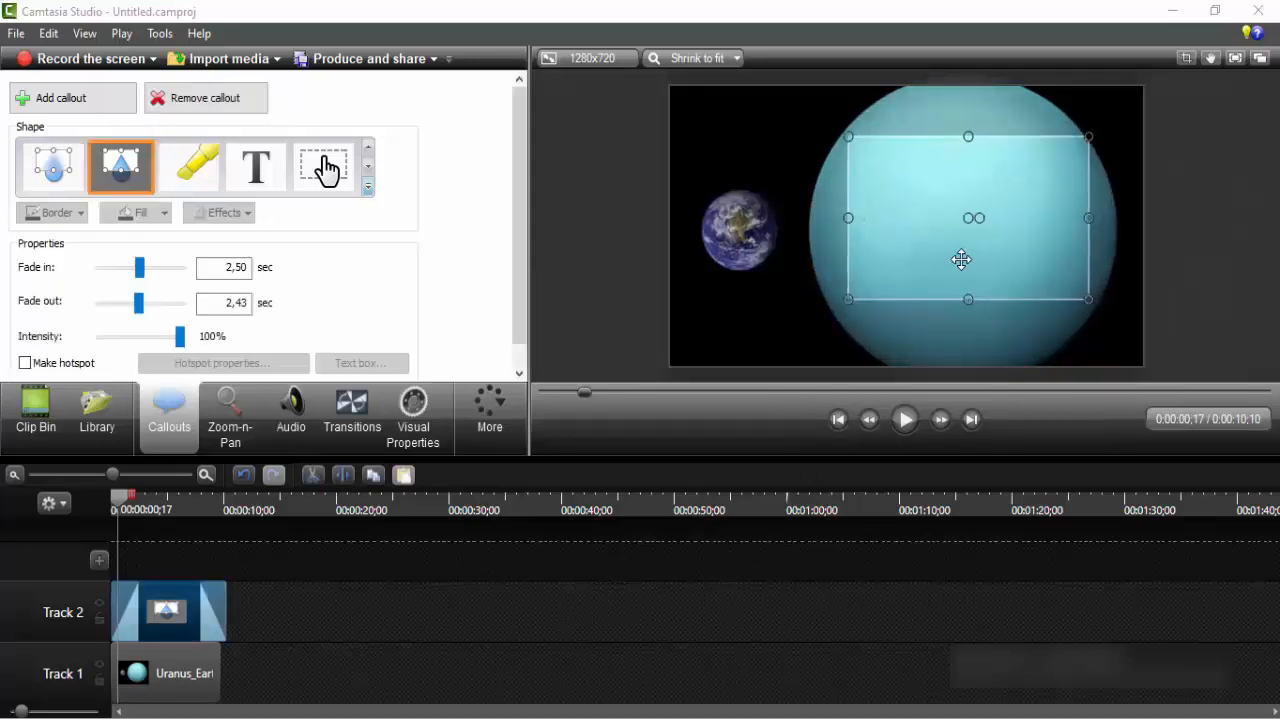
pyautogui.click(842, 650)
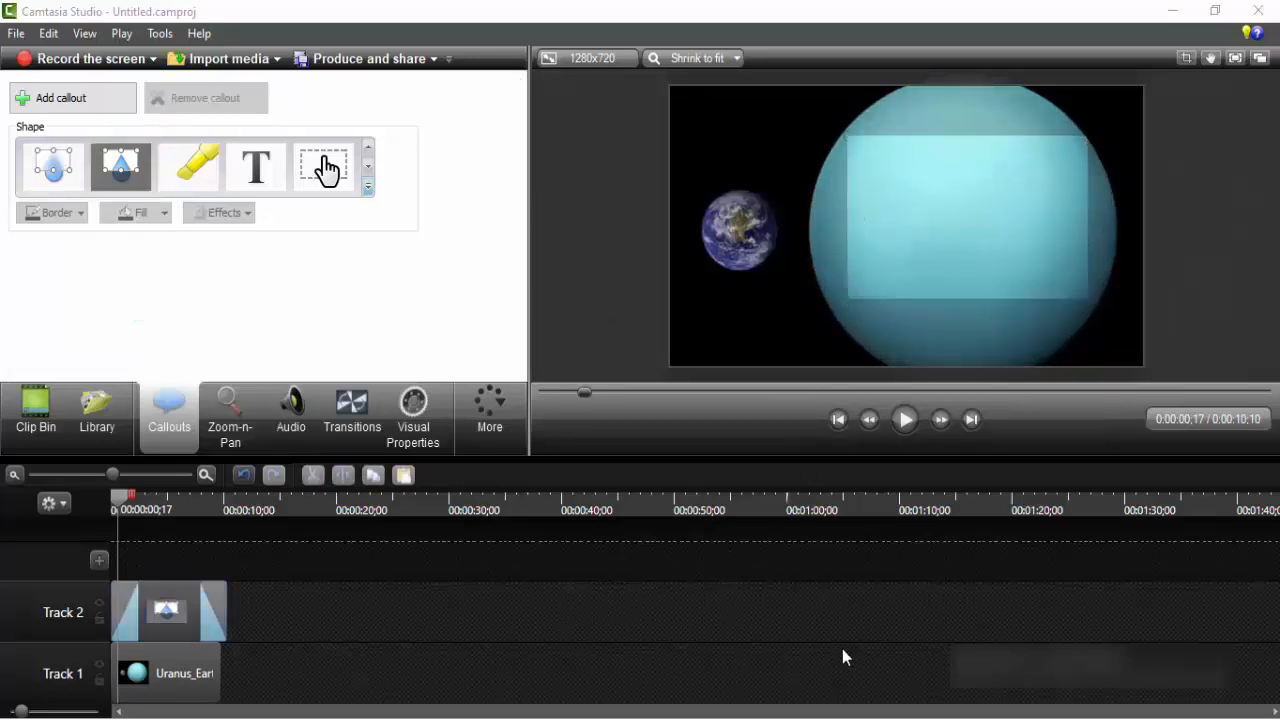
# Shrink the spotlight, move it onto the small planet and adjust its frame to fit closely around it.
pyautogui.click(946, 280)
pyautogui.moveTo(1098, 306); pyautogui.dragTo(920, 206)
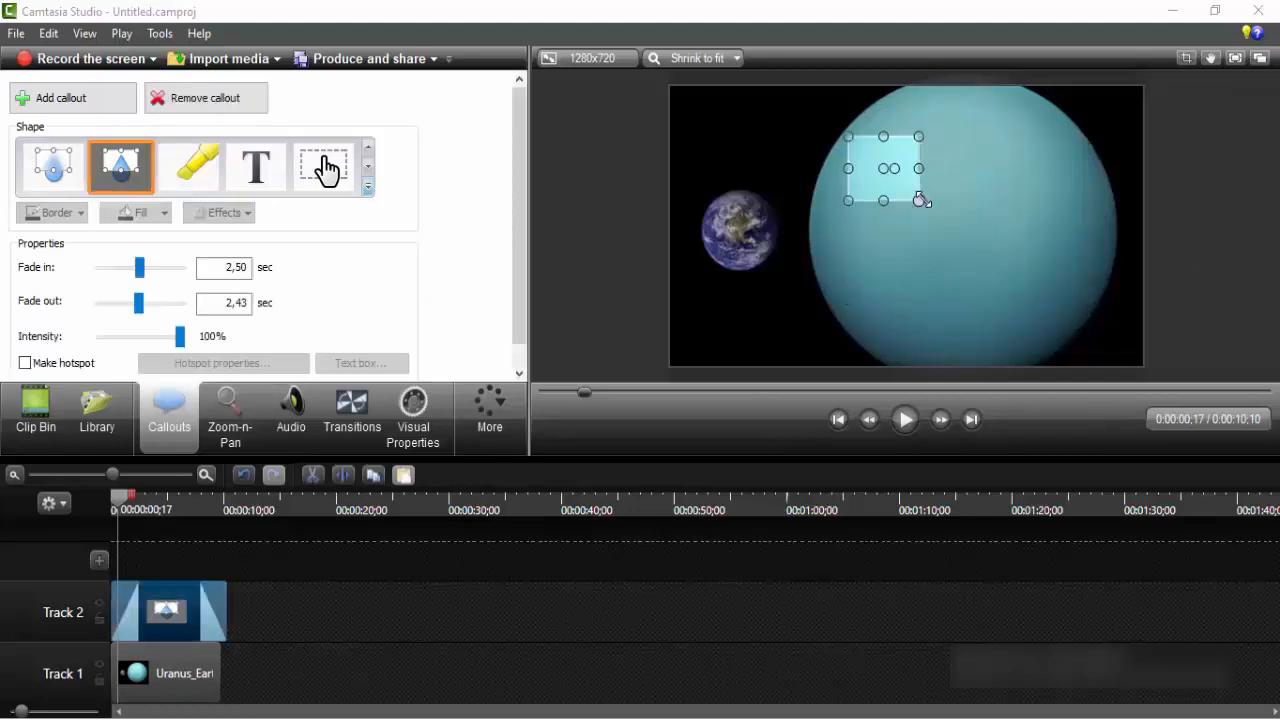
pyautogui.moveTo(868, 172); pyautogui.dragTo(712, 224)
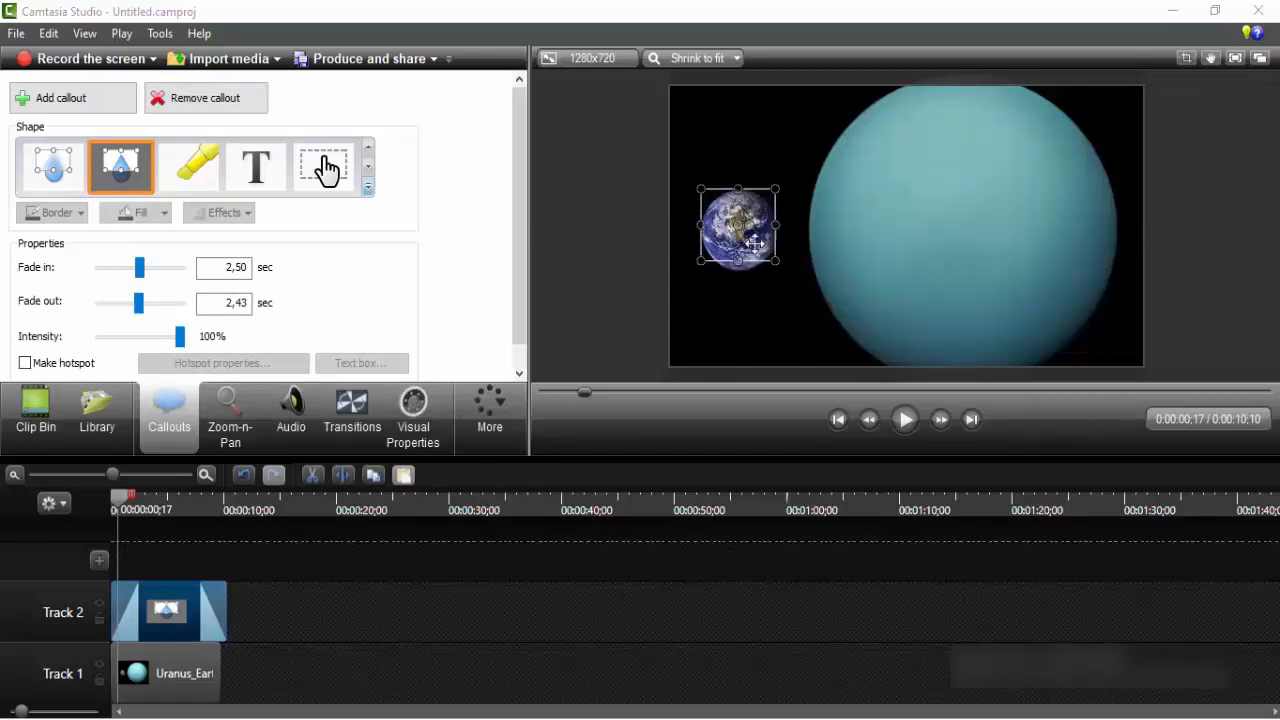
pyautogui.moveTo(775, 261); pyautogui.dragTo(786, 272)
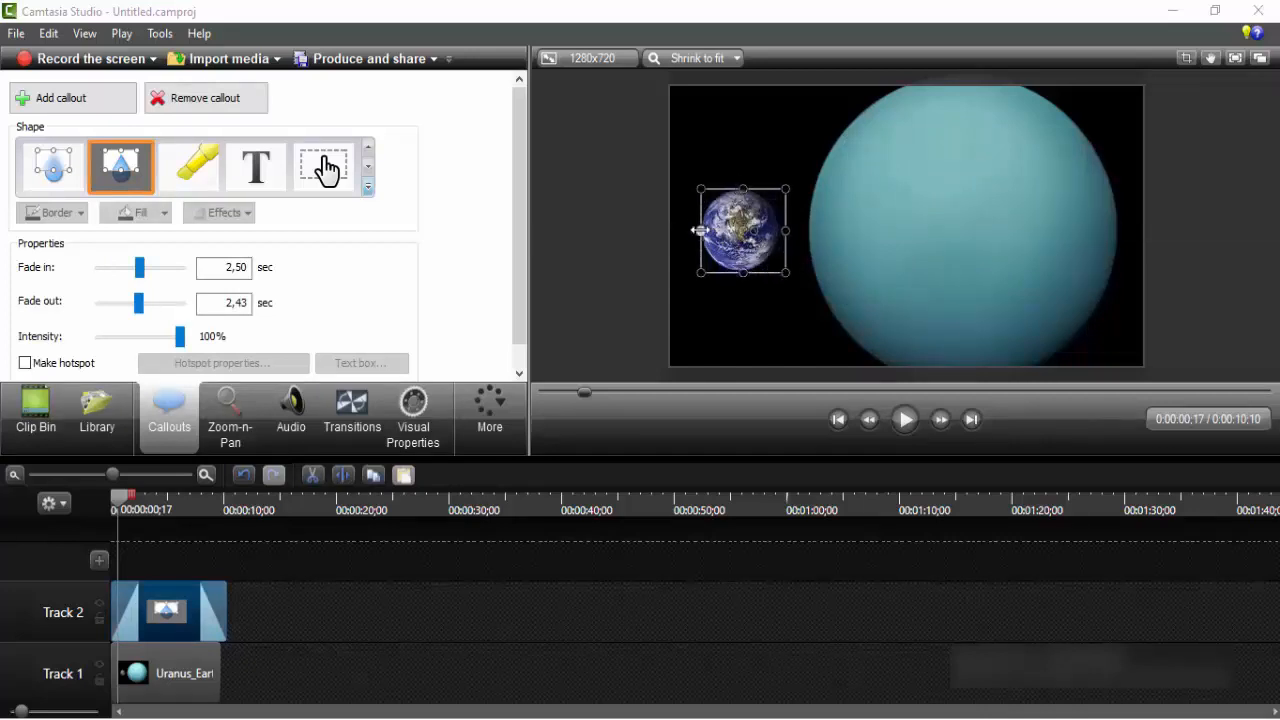
pyautogui.click(739, 183)
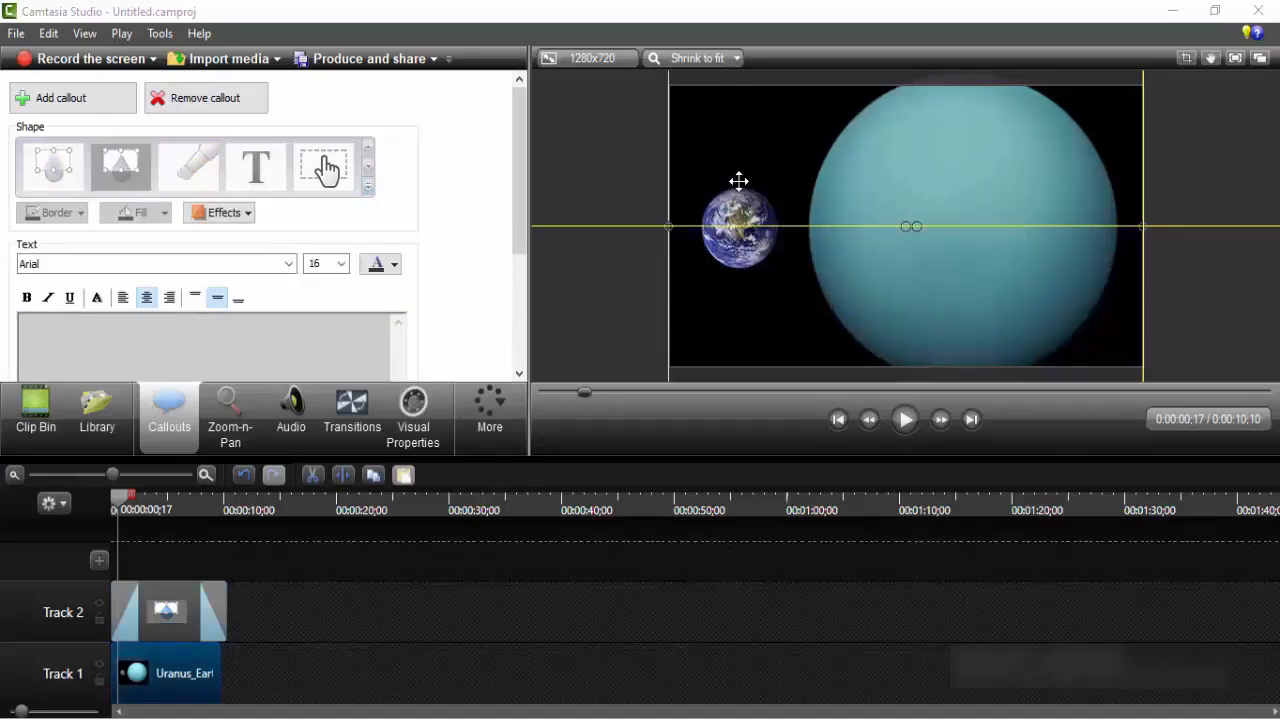
pyautogui.click(734, 238)
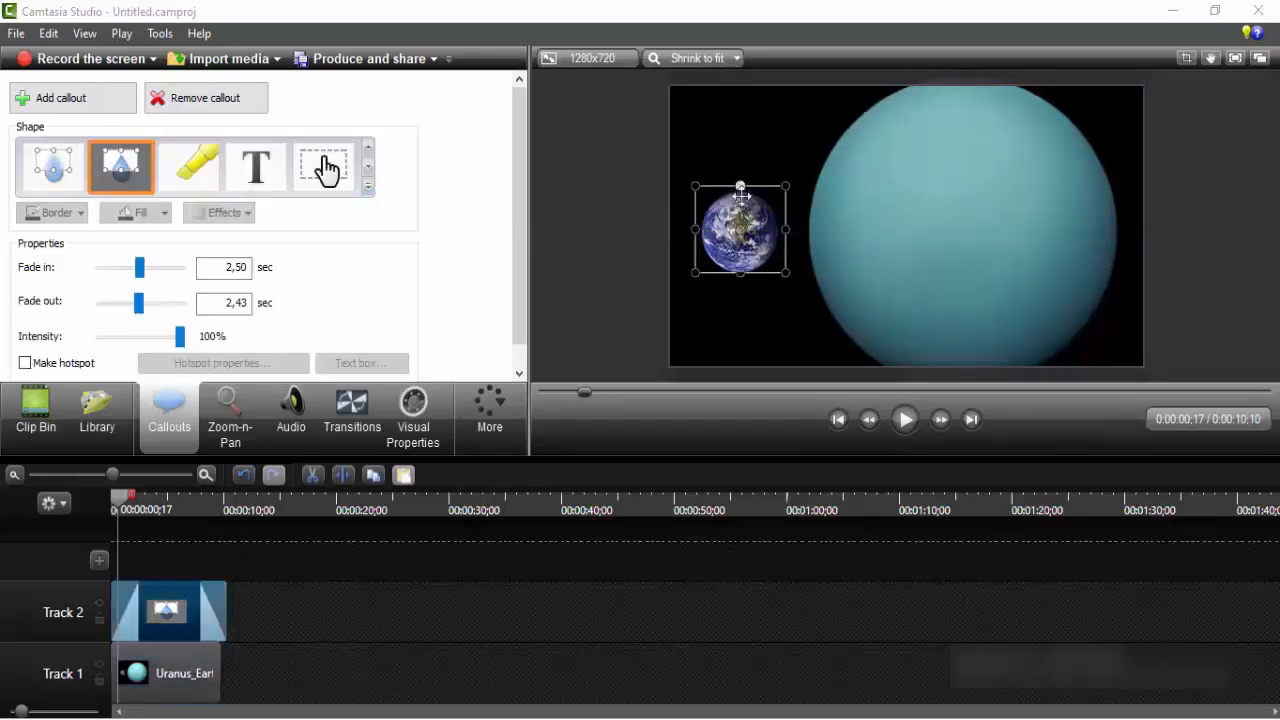
pyautogui.click(676, 650)
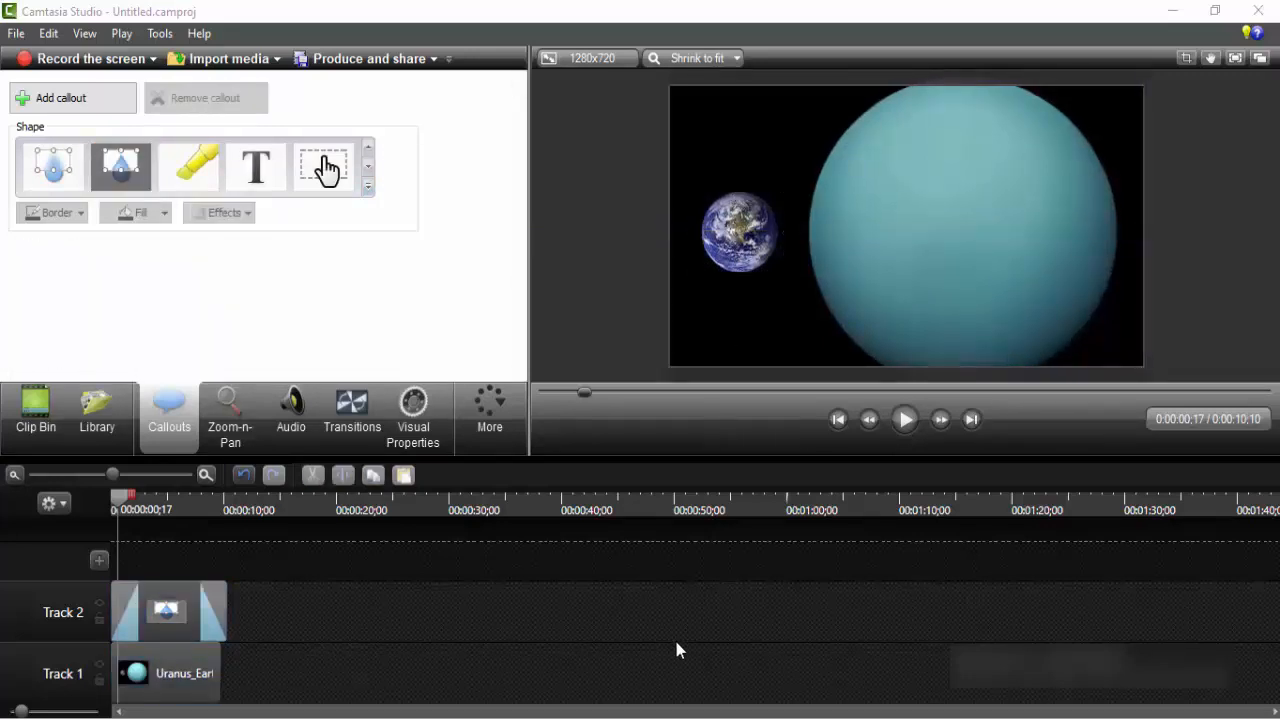
# Add a Highlight callout and extend it from the large planet over the small planet.
pyautogui.click(368, 186)
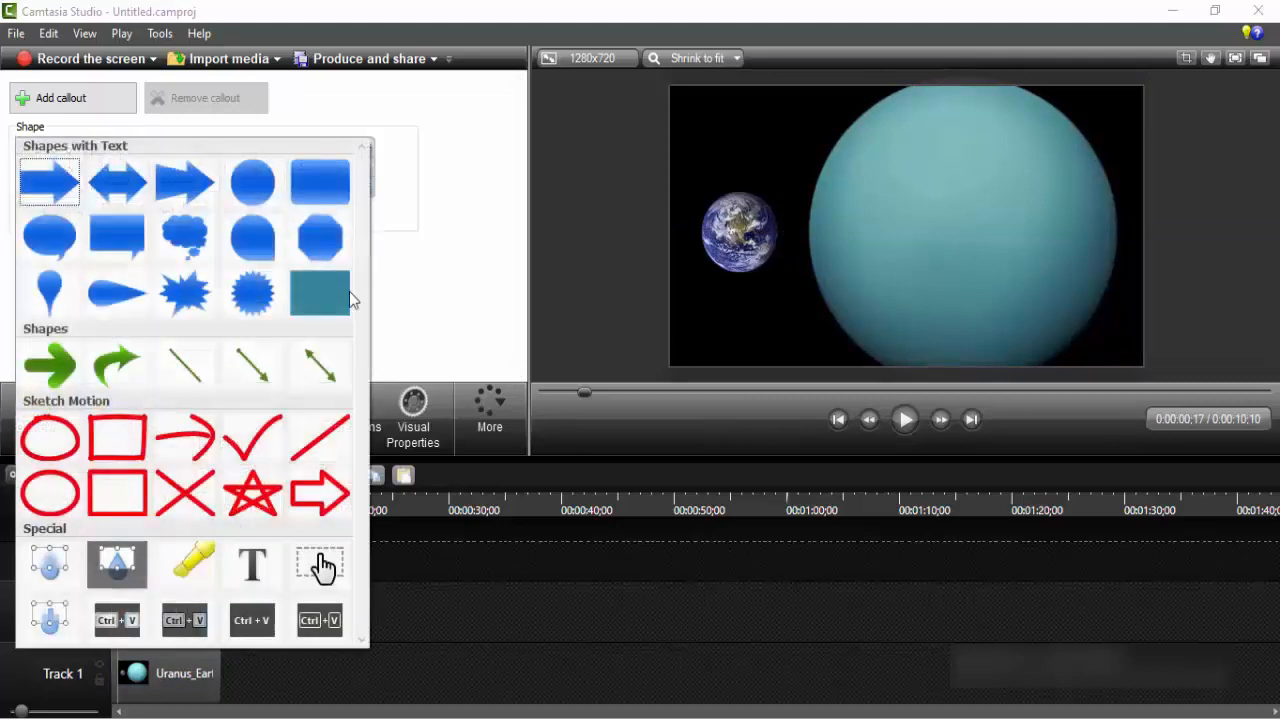
pyautogui.click(185, 576)
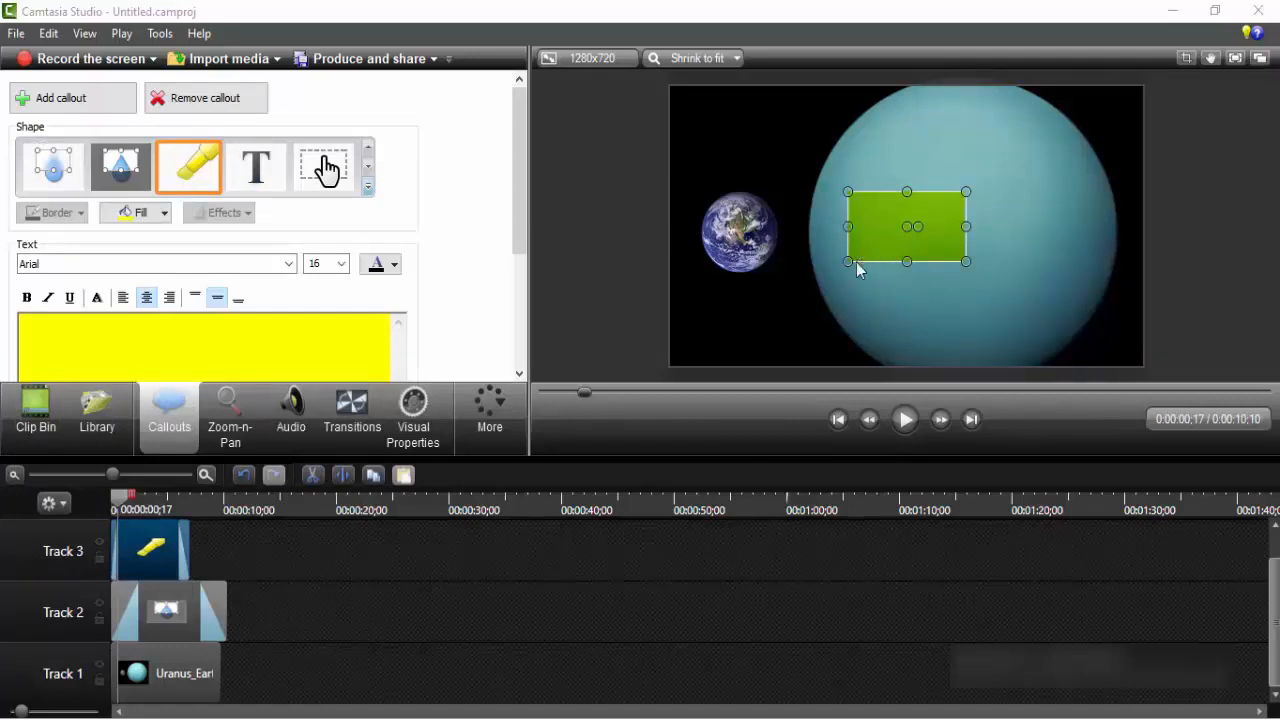
pyautogui.moveTo(841, 268)
pyautogui.mouseDown()
pyautogui.moveTo(706, 337)
pyautogui.moveTo(731, 303)
pyautogui.moveTo(886, 196)
pyautogui.moveTo(943, 88)
pyautogui.moveTo(766, 166)
pyautogui.moveTo(697, 340)
pyautogui.moveTo(709, 320)
pyautogui.moveTo(798, 329)
pyautogui.moveTo(688, 298)
pyautogui.mouseUp()
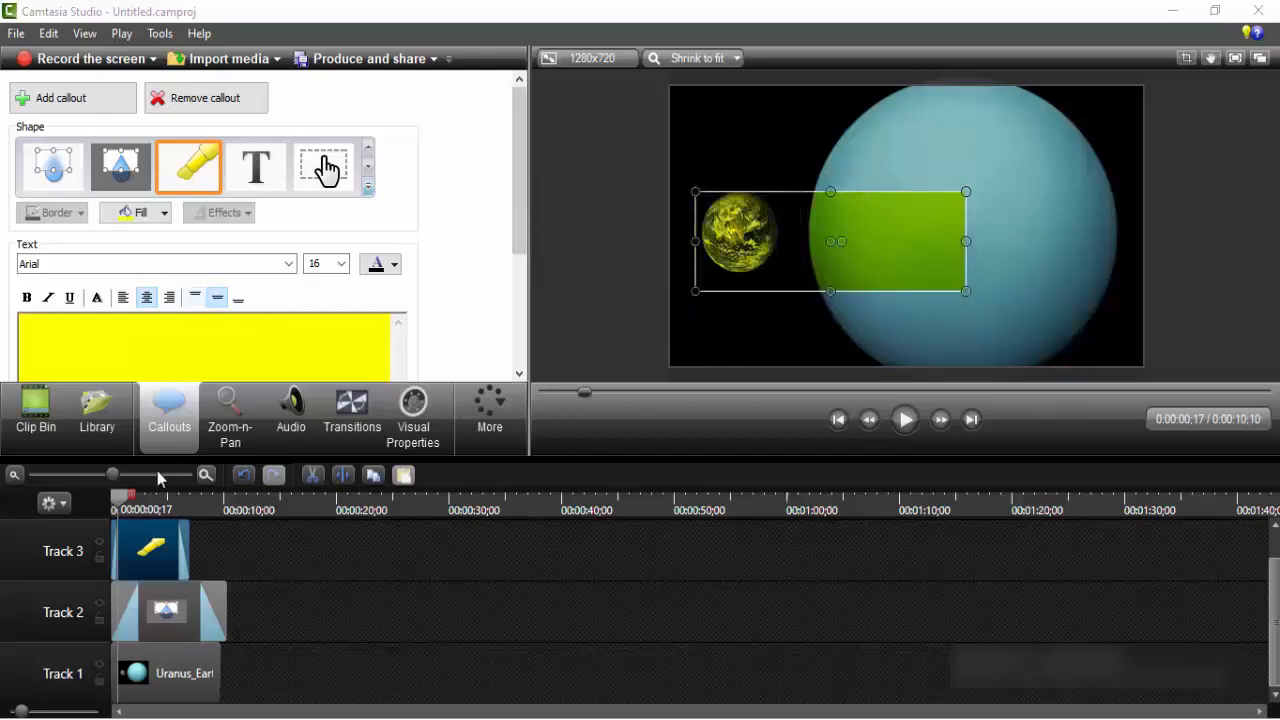
# Set the highlight's fill to dark red and shrink it to cover only the small planet.
pyautogui.click(162, 213)
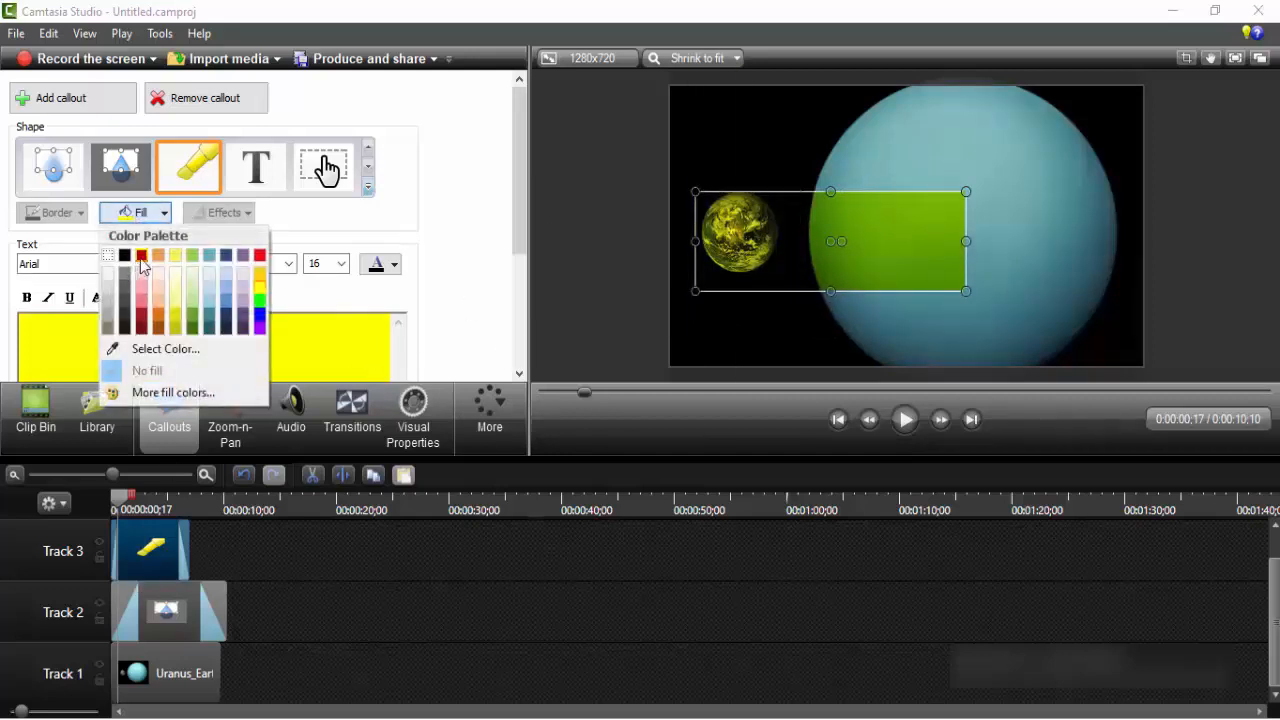
pyautogui.click(141, 256)
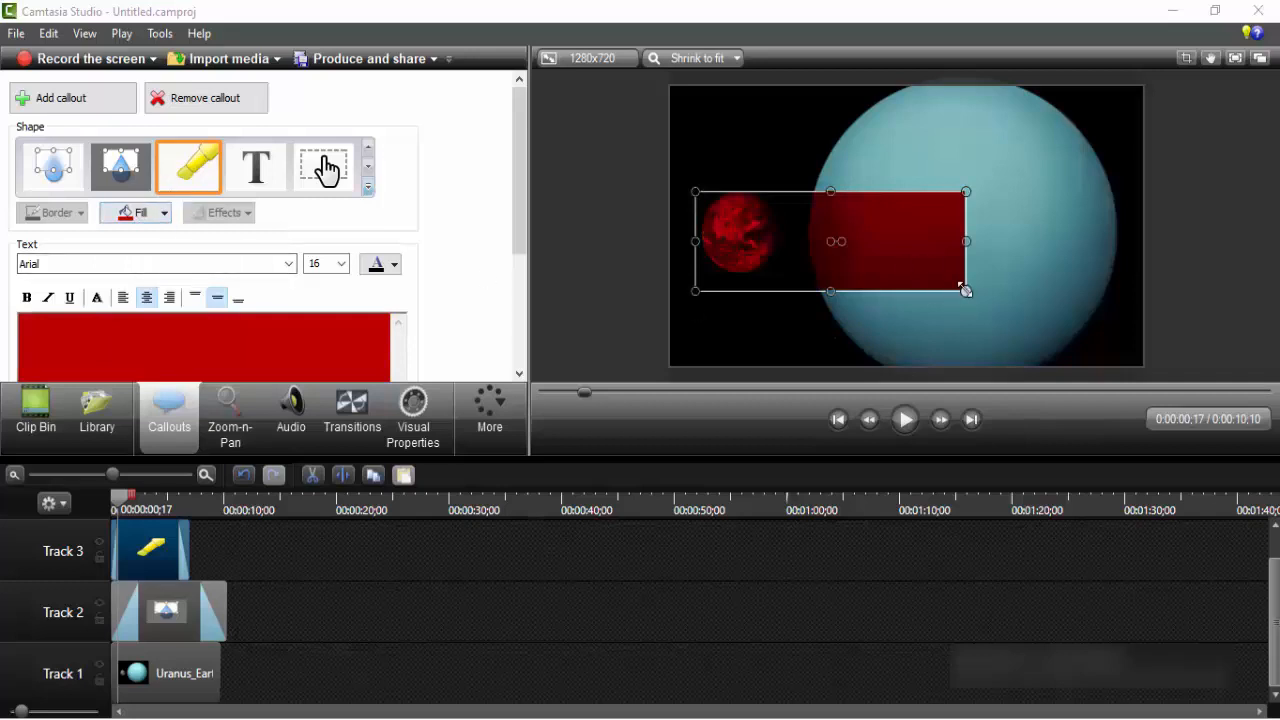
pyautogui.moveTo(965, 290); pyautogui.dragTo(780, 276)
pyautogui.click(719, 582)
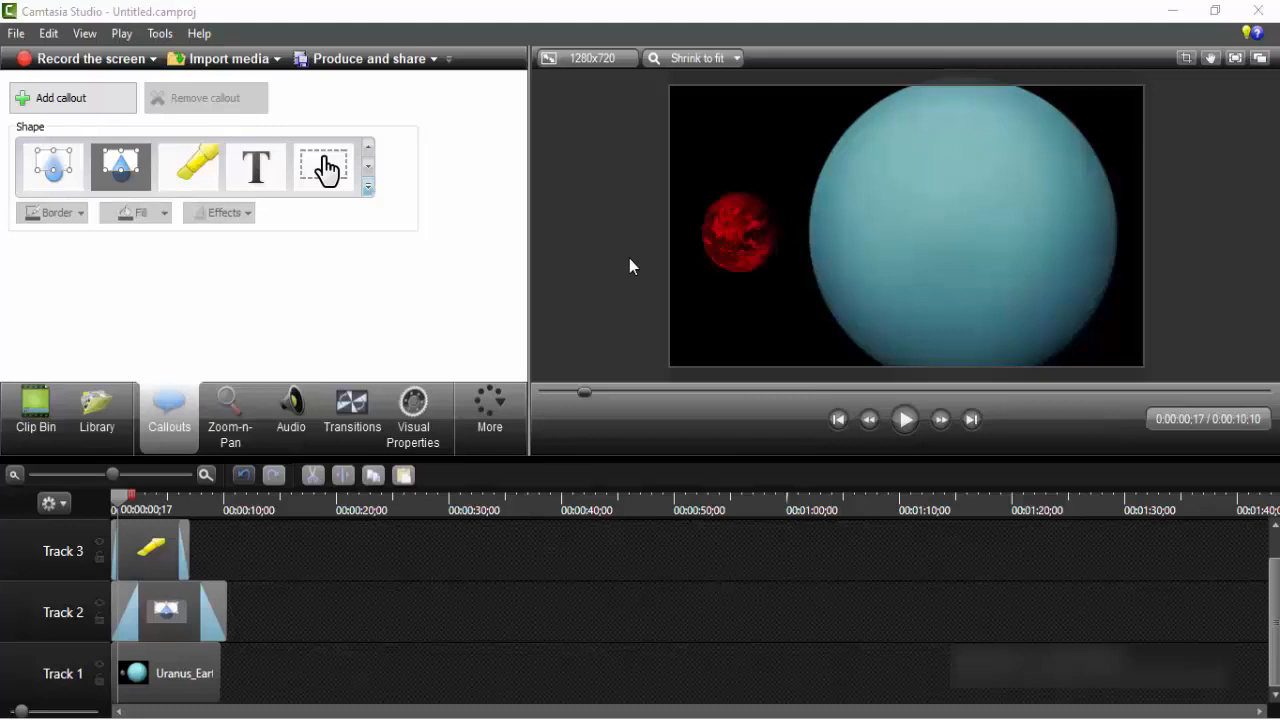
pyautogui.click(737, 230)
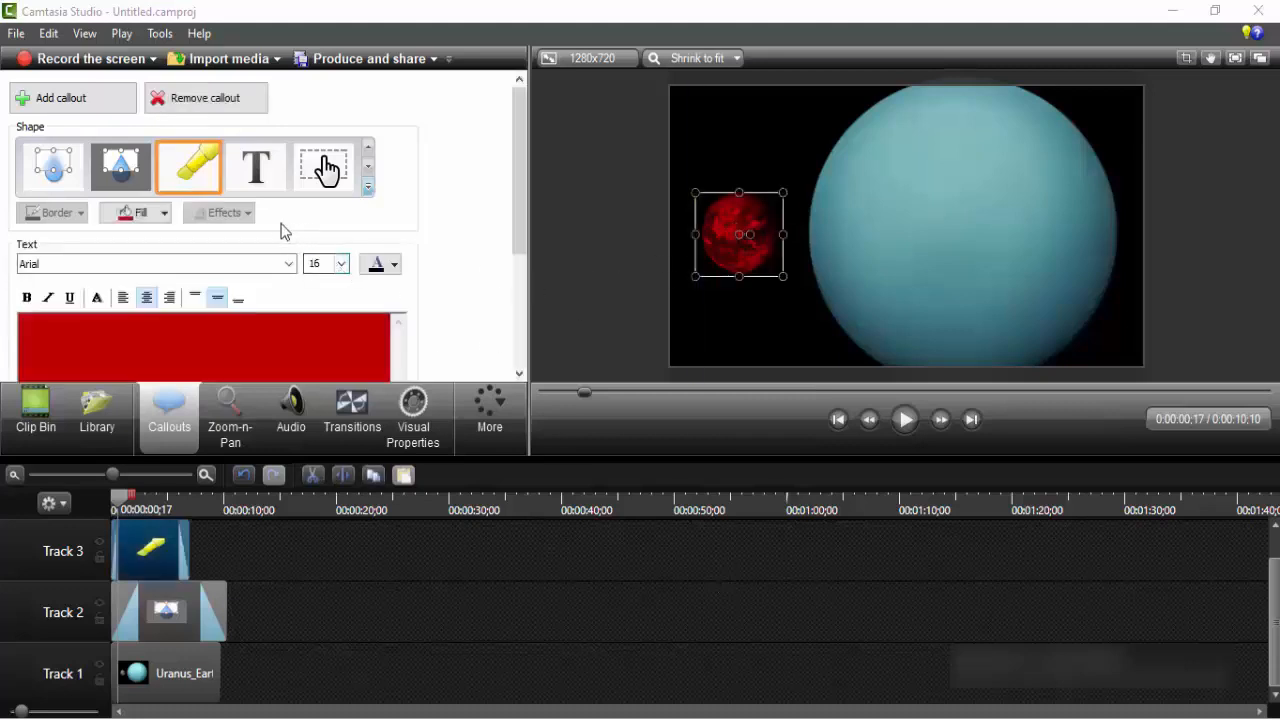
pyautogui.click(565, 280)
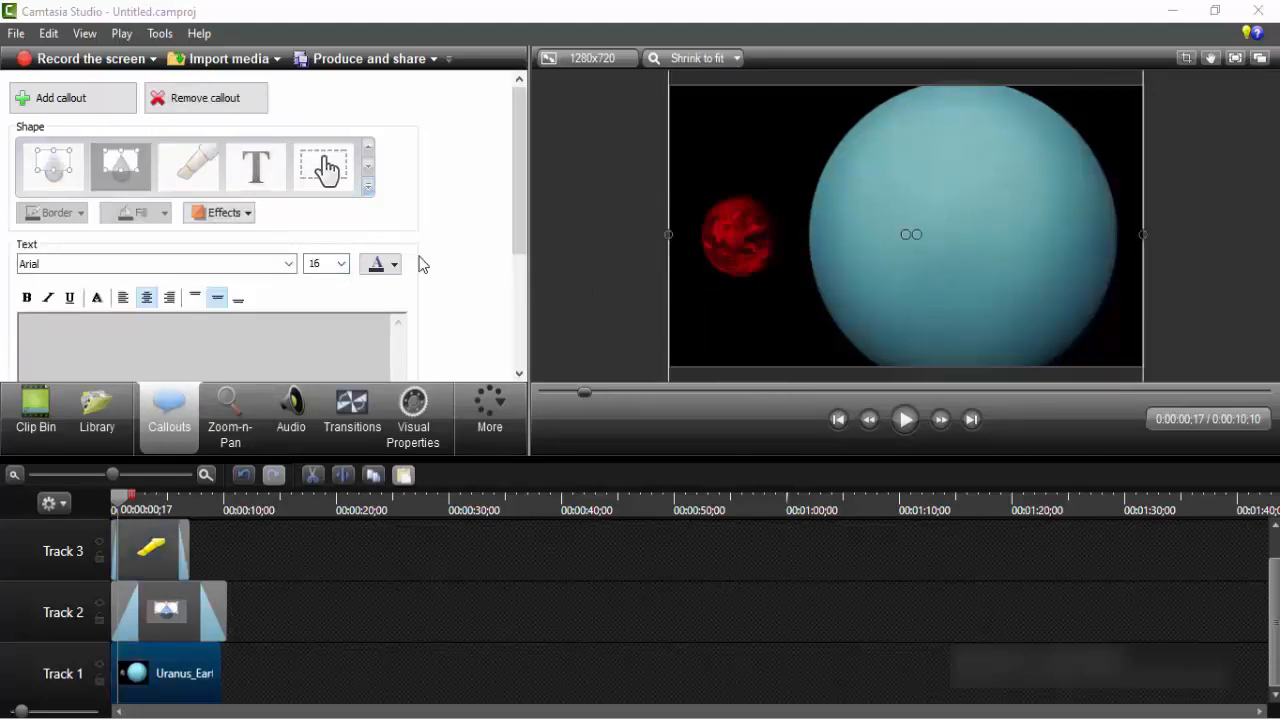
# Add a Text callout over the large planet.
pyautogui.click(368, 186)
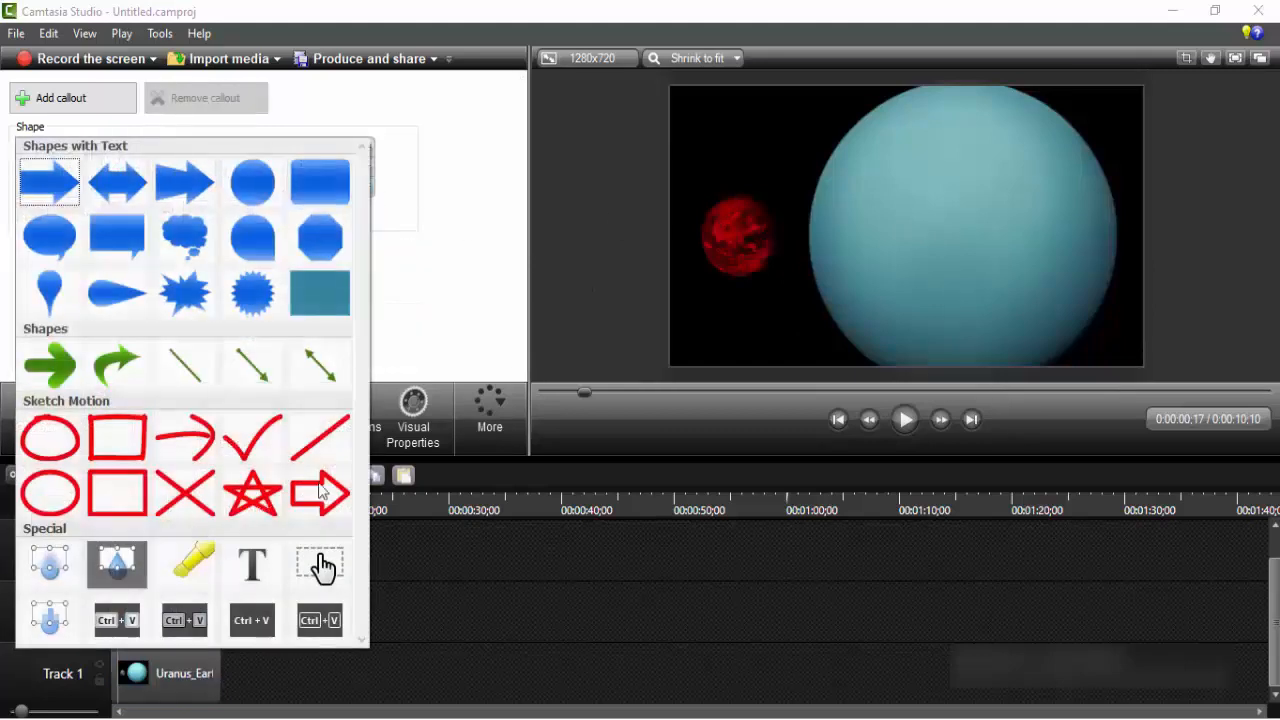
pyautogui.click(250, 566)
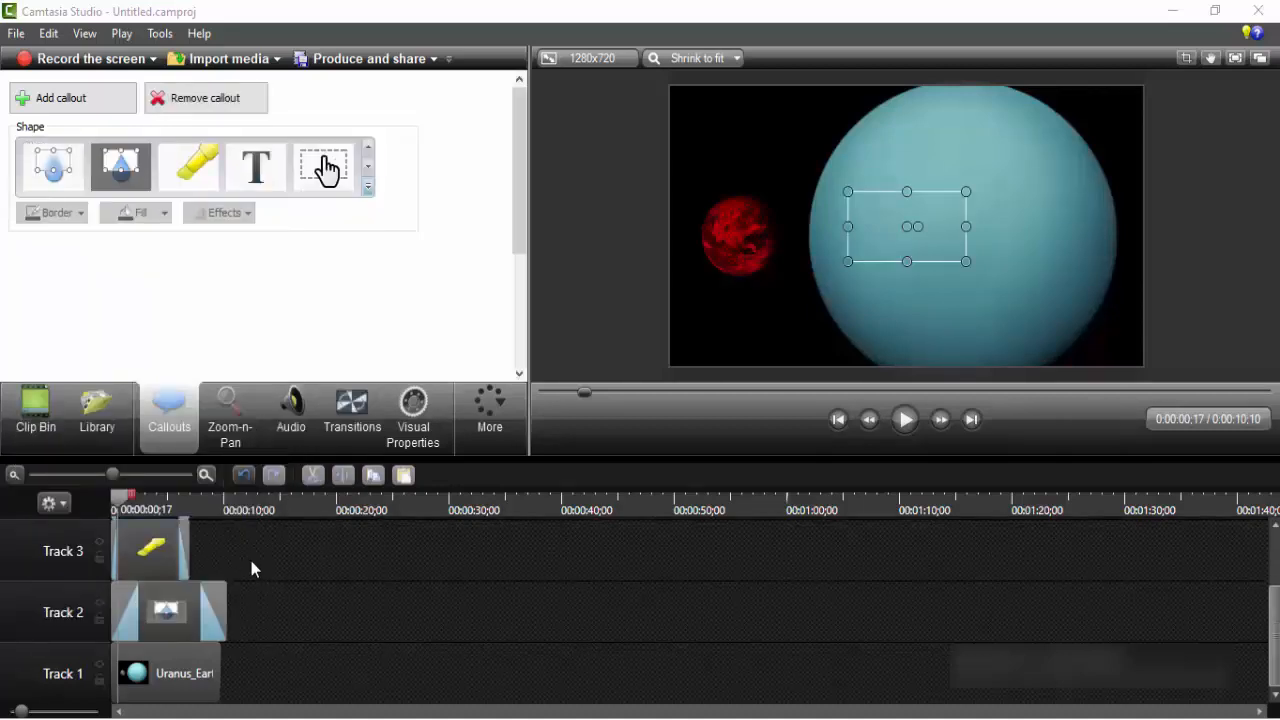
# Enter "Merhaba dünya!" as the callout's text and make its frame slightly smaller.
pyautogui.click(151, 349)
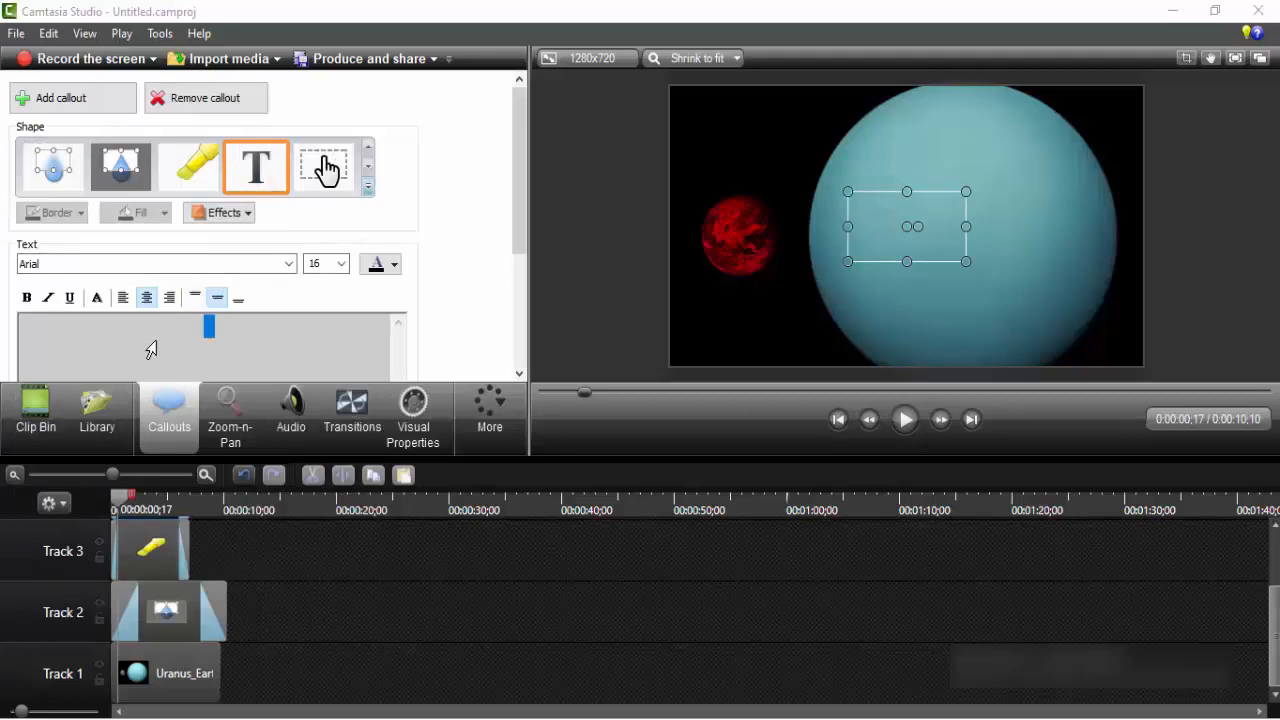
pyautogui.write('Merhaba dünya')
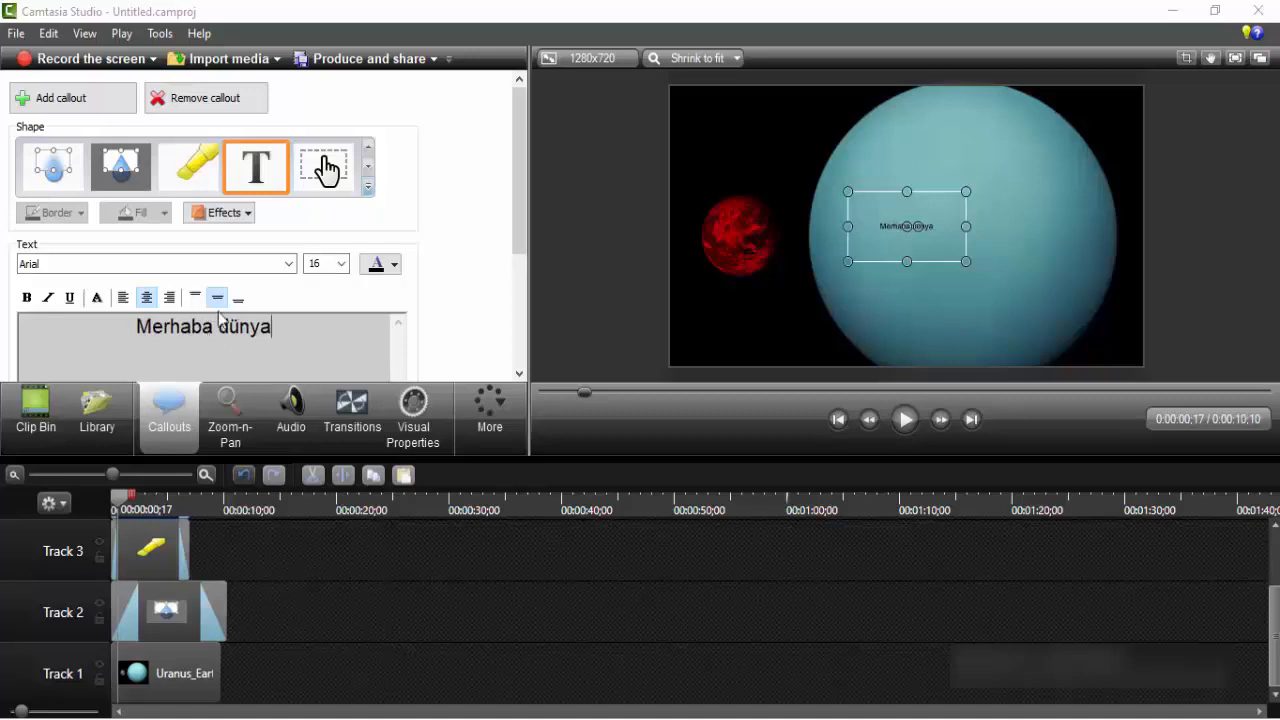
pyautogui.write('!')
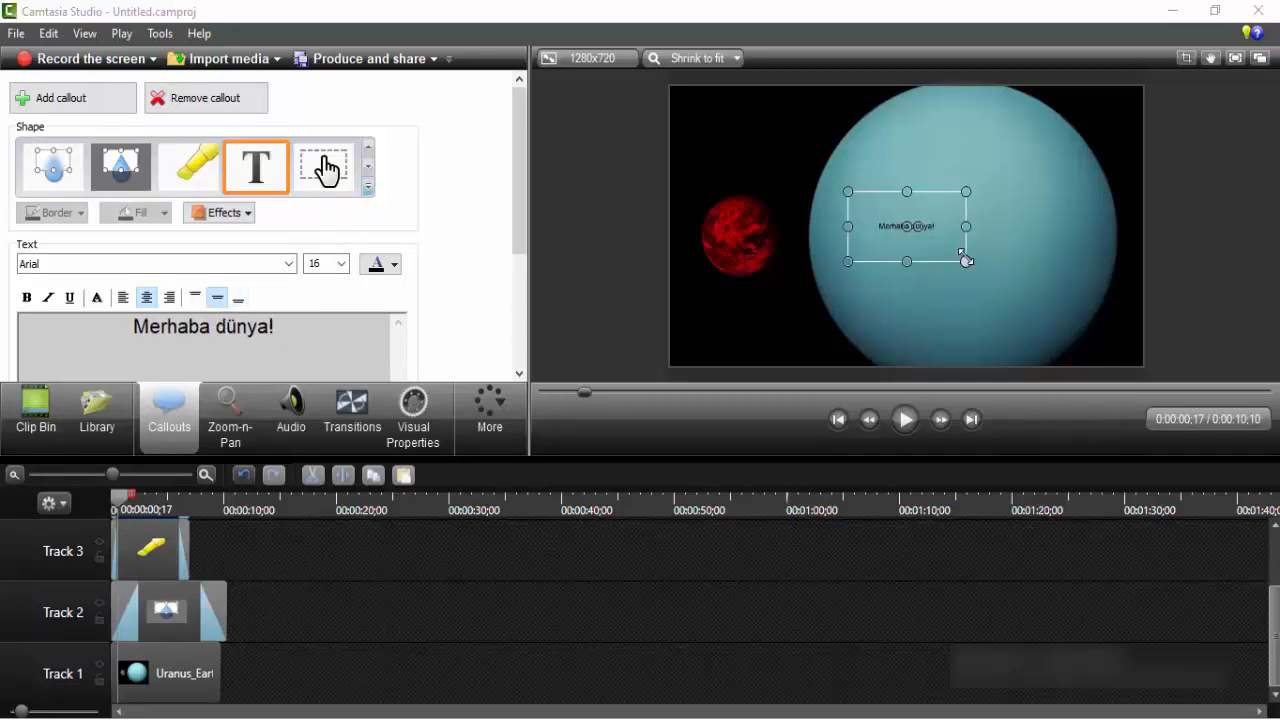
pyautogui.moveTo(966, 261); pyautogui.dragTo(930, 255)
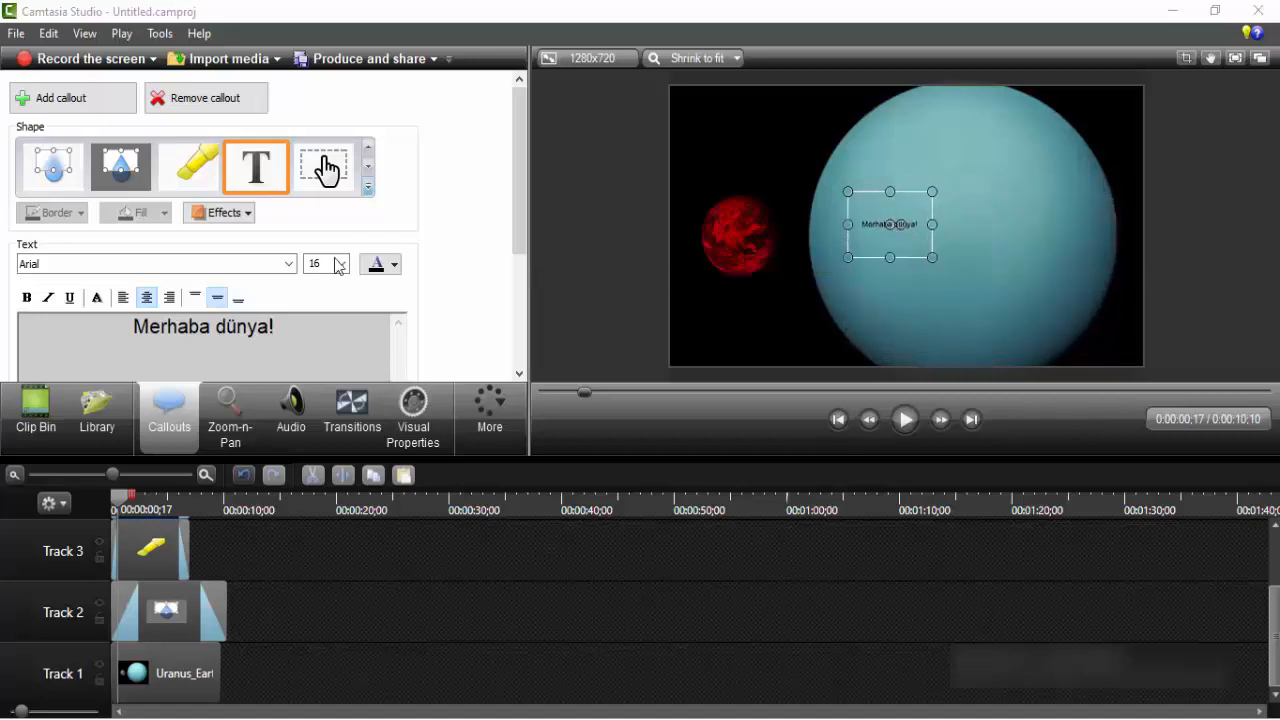
# Set the font size of the whole callout text to 72.
pyautogui.tripleClick(274, 326)
pyautogui.click(341, 264)
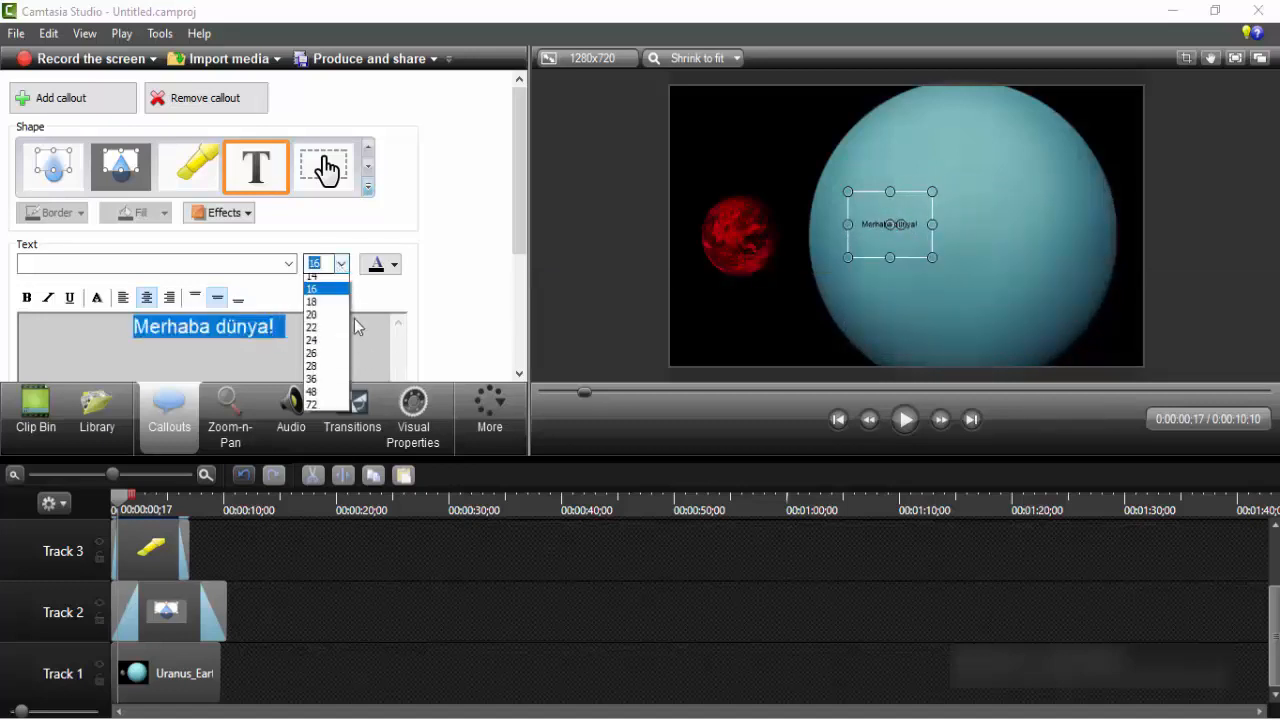
pyautogui.click(328, 472)
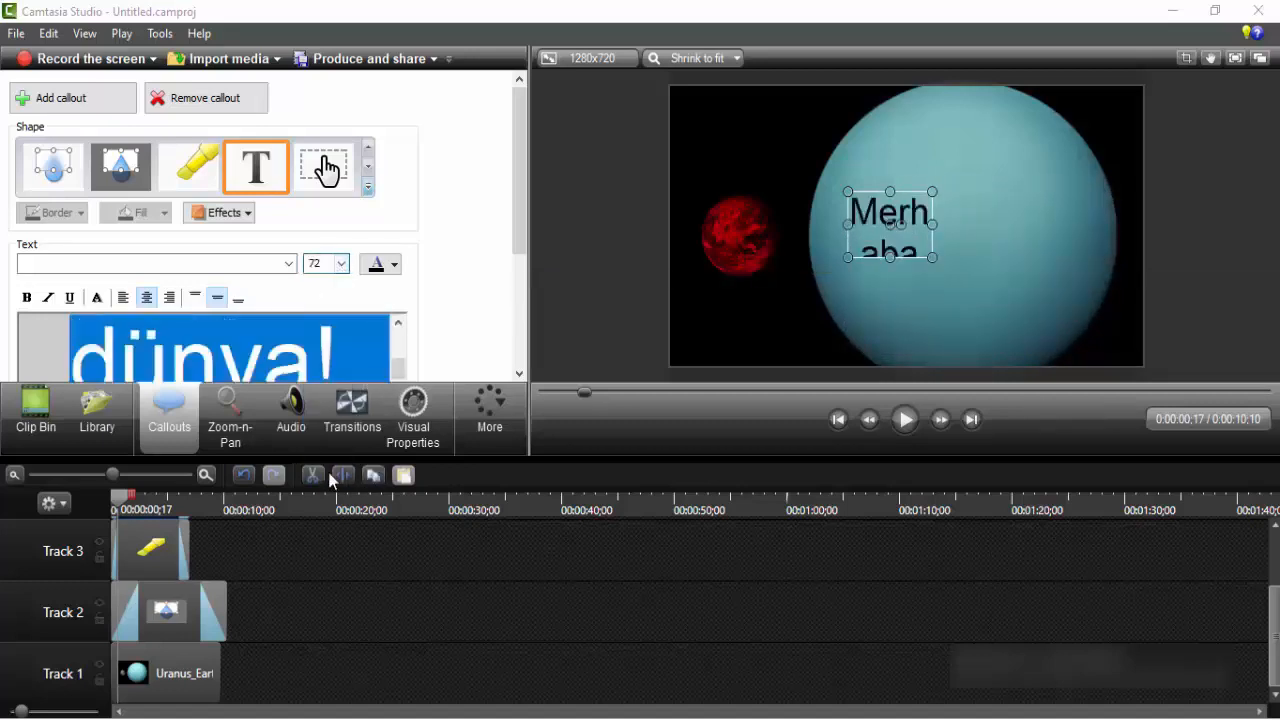
# Enlarge the text callout's frame to fit both words on two lines and center it over the large planet.
pyautogui.click(922, 255)
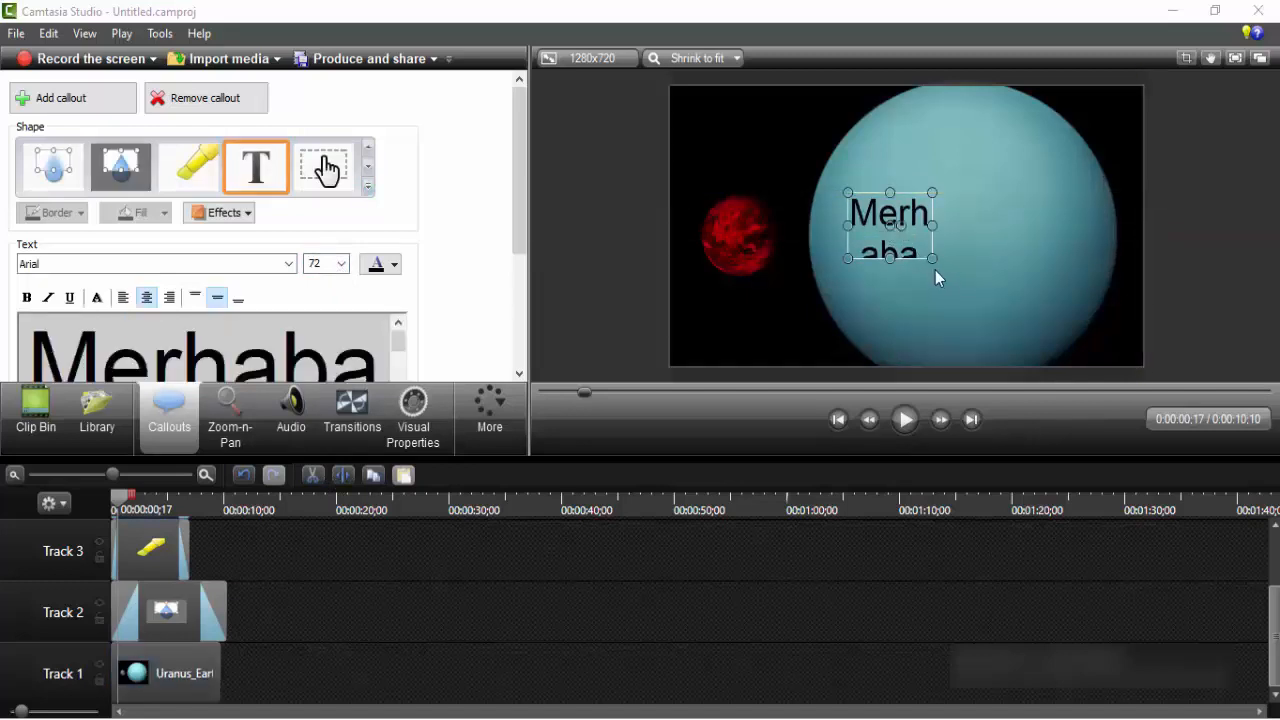
pyautogui.moveTo(932, 259); pyautogui.dragTo(1066, 297)
pyautogui.moveTo(966, 229)
pyautogui.mouseDown()
pyautogui.moveTo(982, 137)
pyautogui.moveTo(980, 214)
pyautogui.mouseUp()
pyautogui.click(910, 607)
pyautogui.click(985, 292)
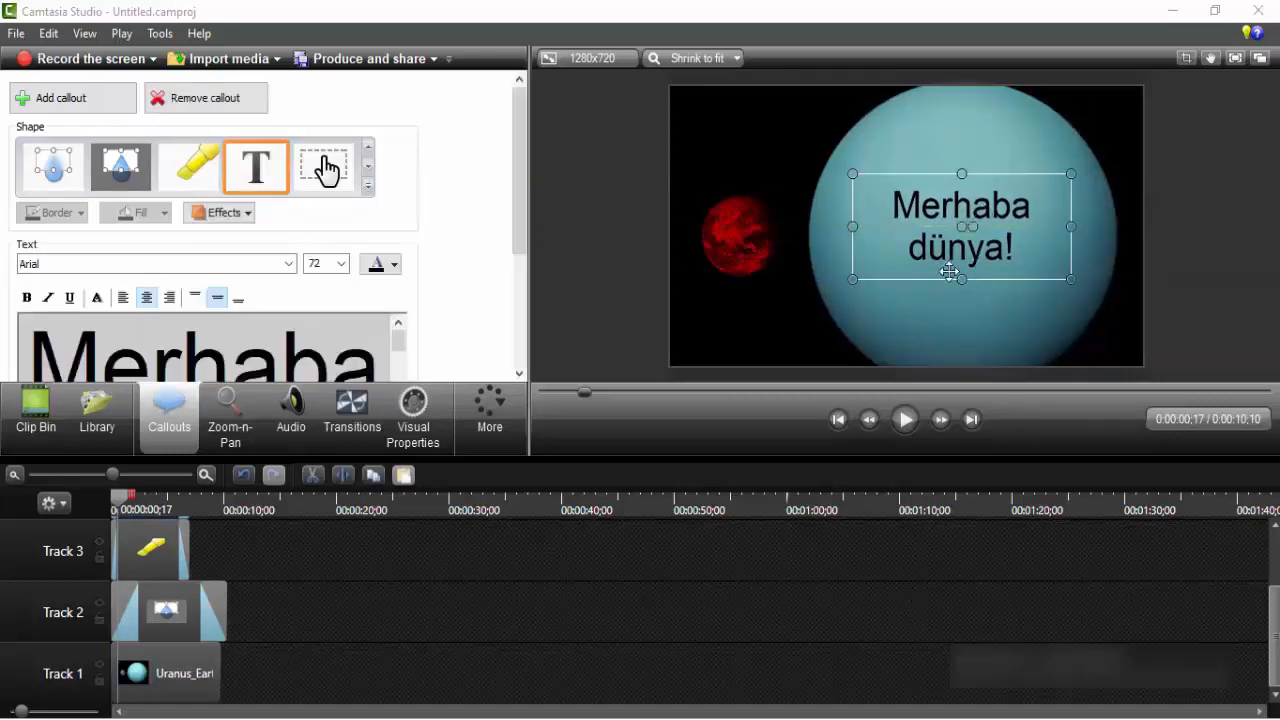
# Try Arial Tur and Courier on the callout text, and set the word "Merhaba" to Courier New Tur.
pyautogui.click(55, 264)
pyautogui.click(93, 266)
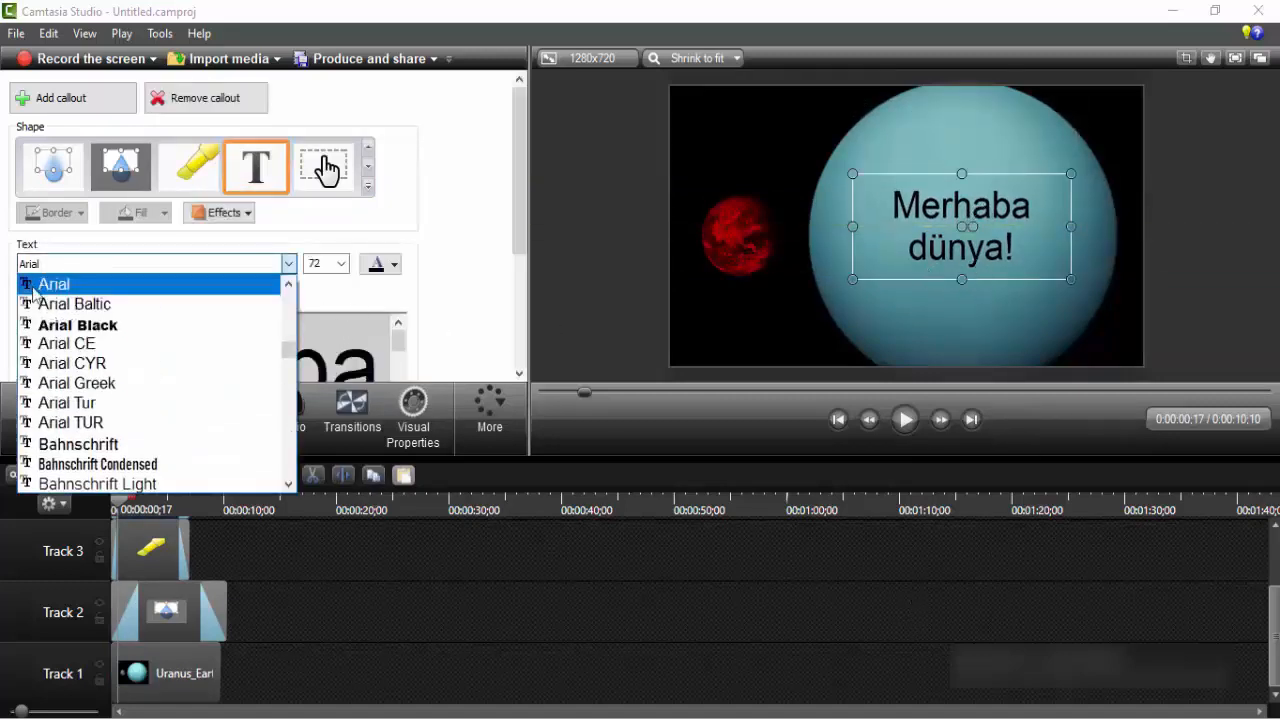
pyautogui.click(346, 351)
pyautogui.click(288, 263)
pyautogui.click(274, 325)
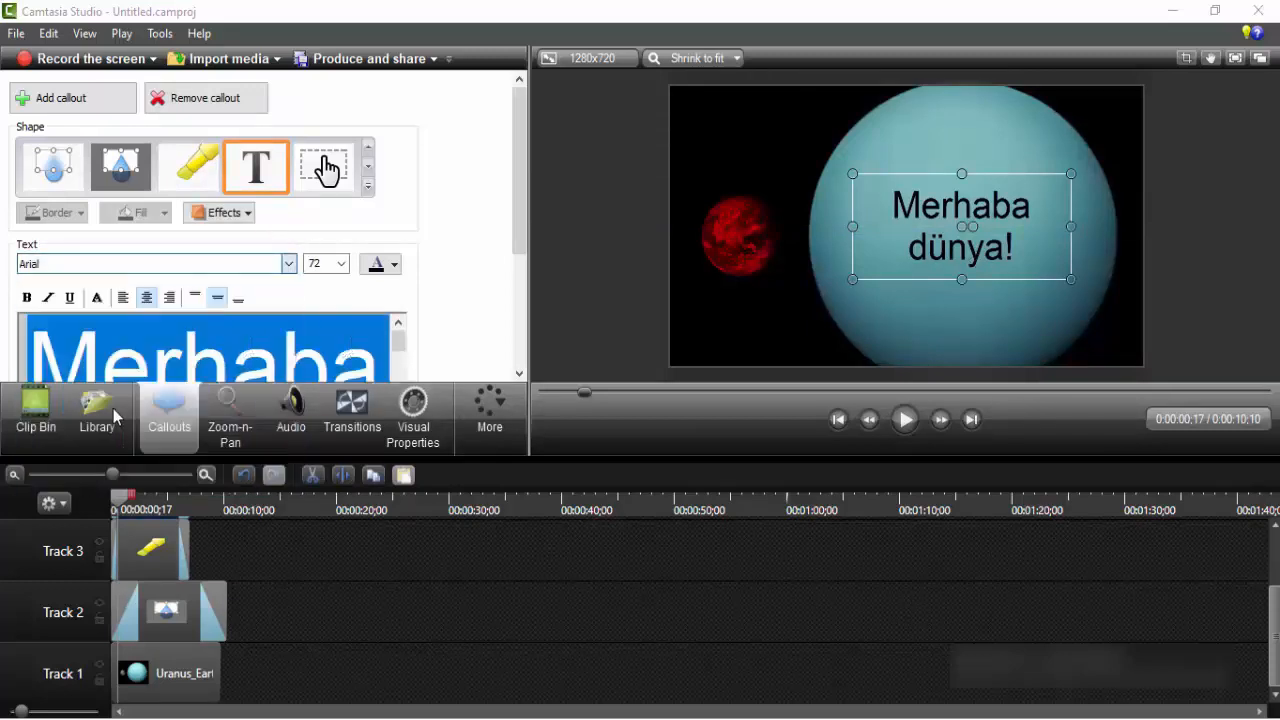
pyautogui.click(288, 263)
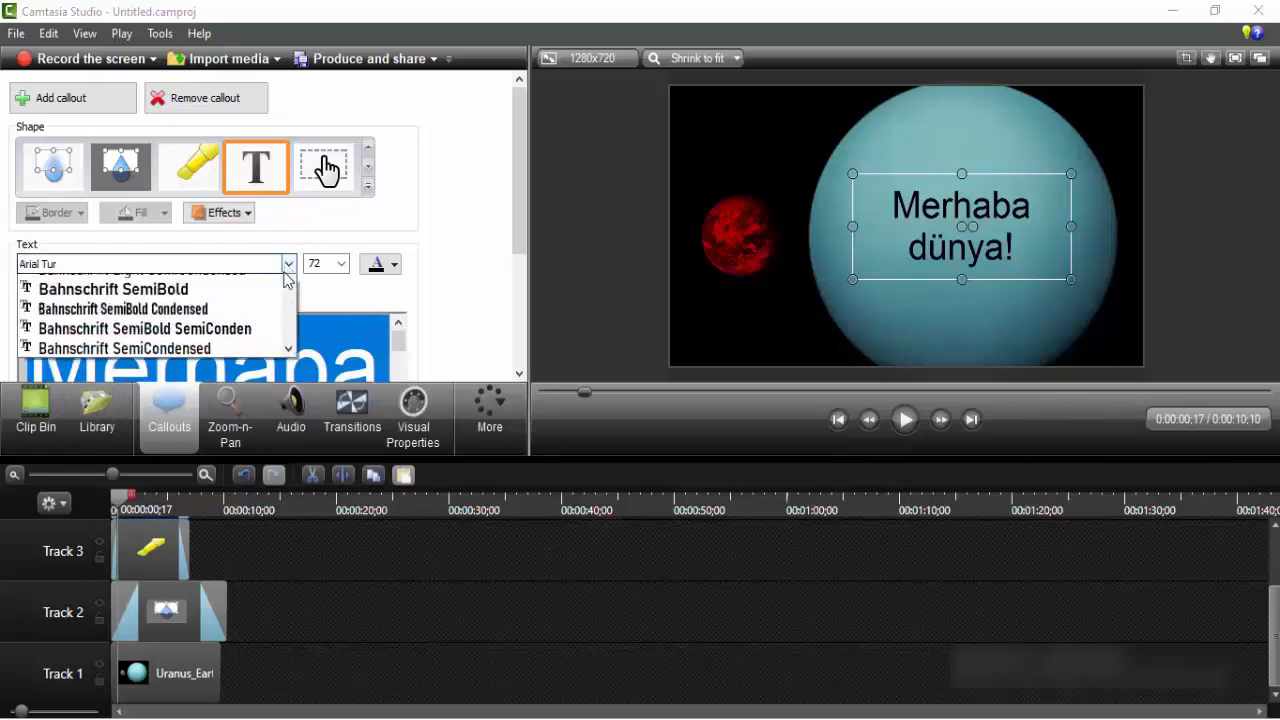
pyautogui.scroll(-10, 209, 383)
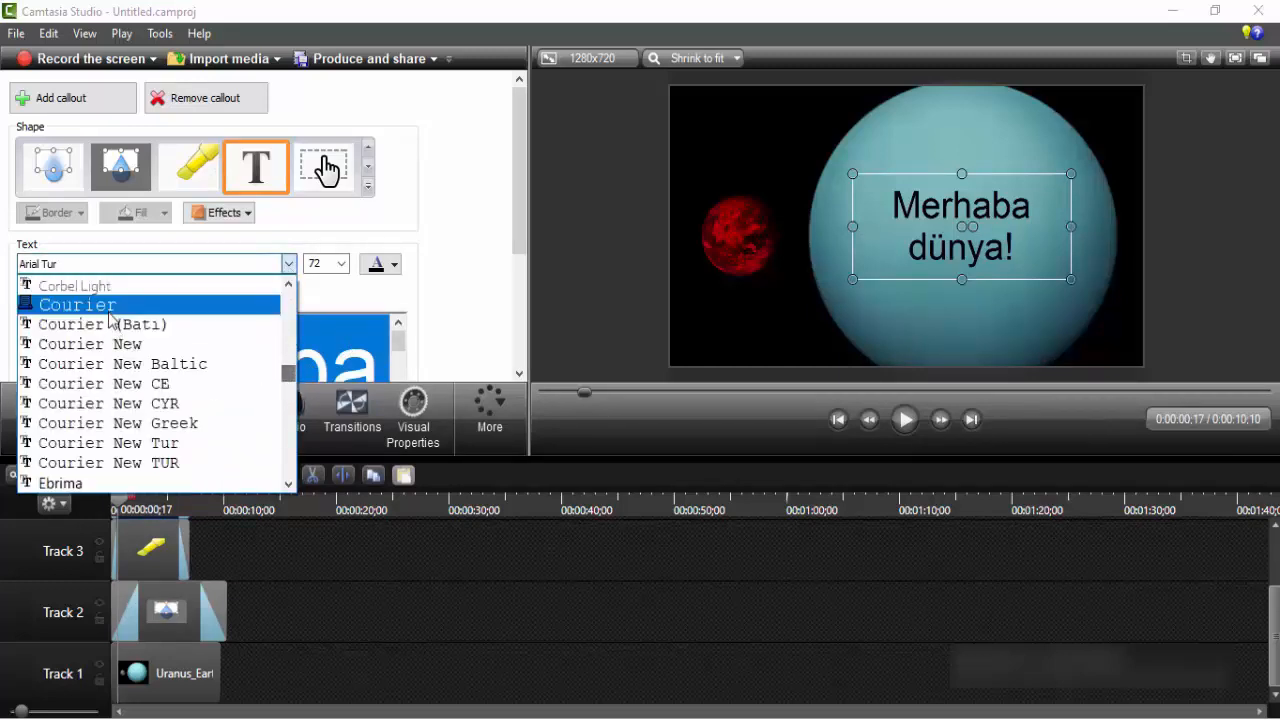
pyautogui.click(116, 304)
pyautogui.click(288, 263)
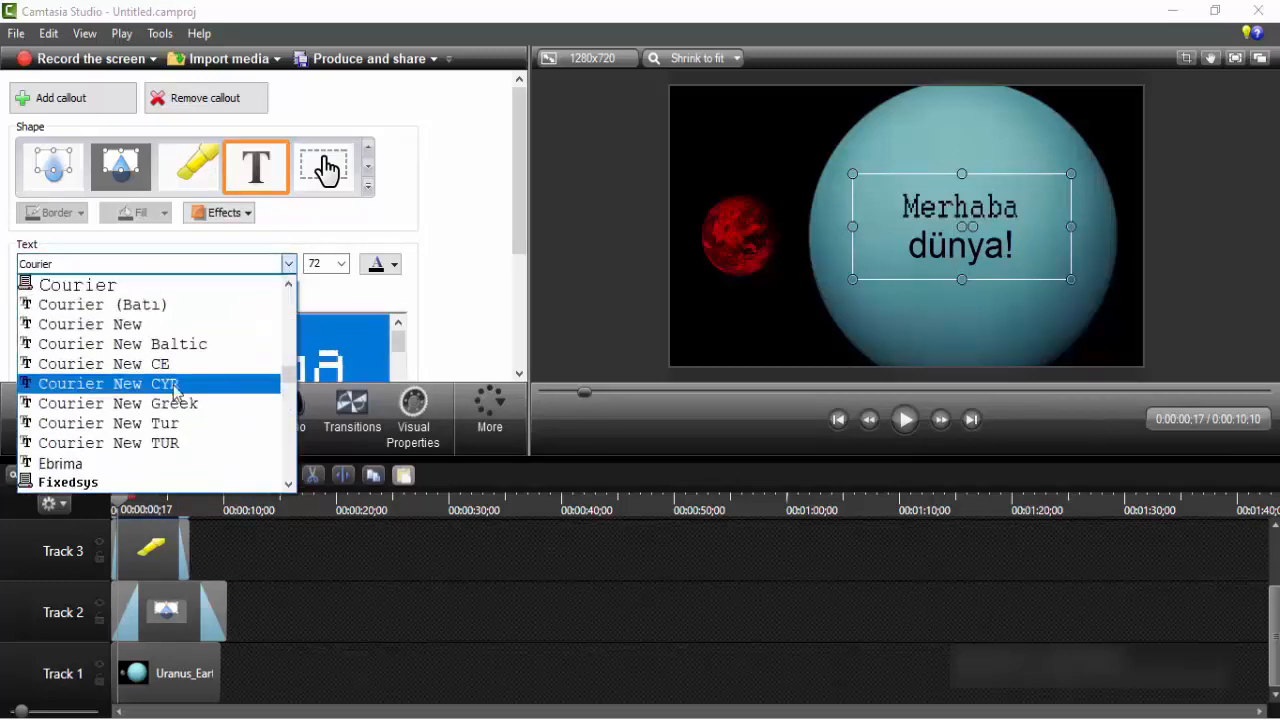
pyautogui.click(80, 423)
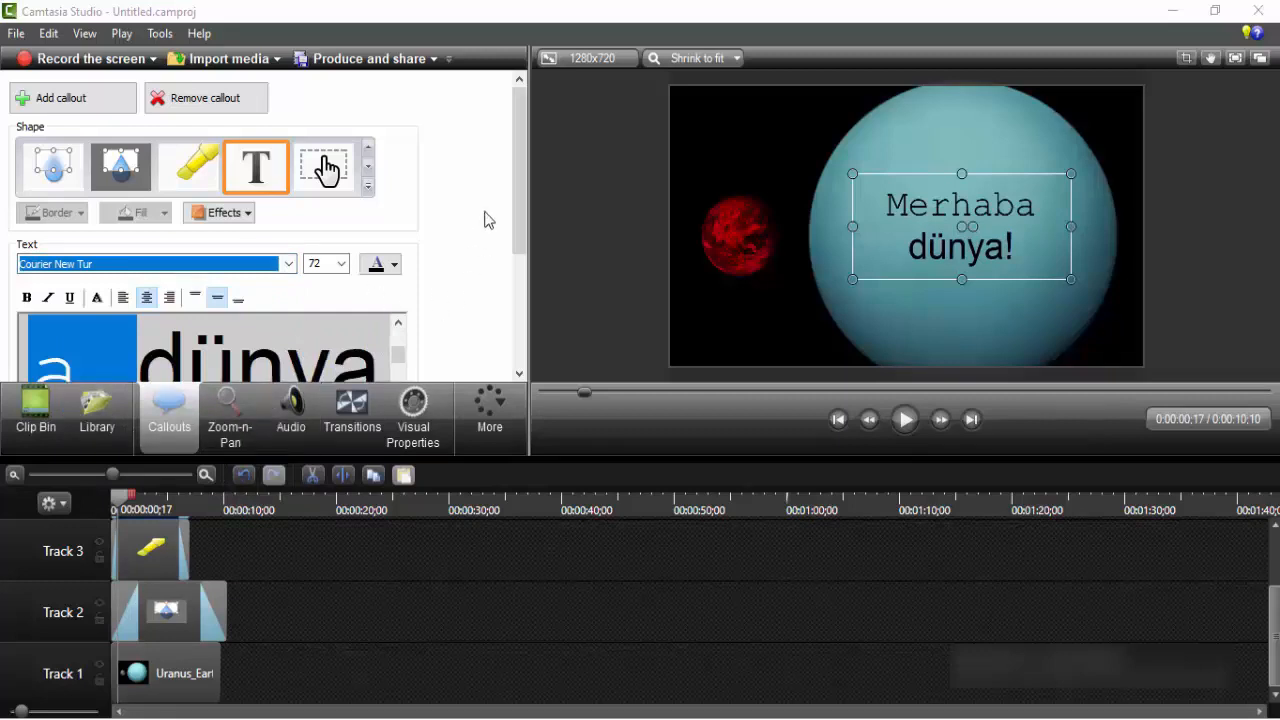
# Set the word "Merhaba" to font size 26 and color it Red, Darker 50%.
pyautogui.click(342, 266)
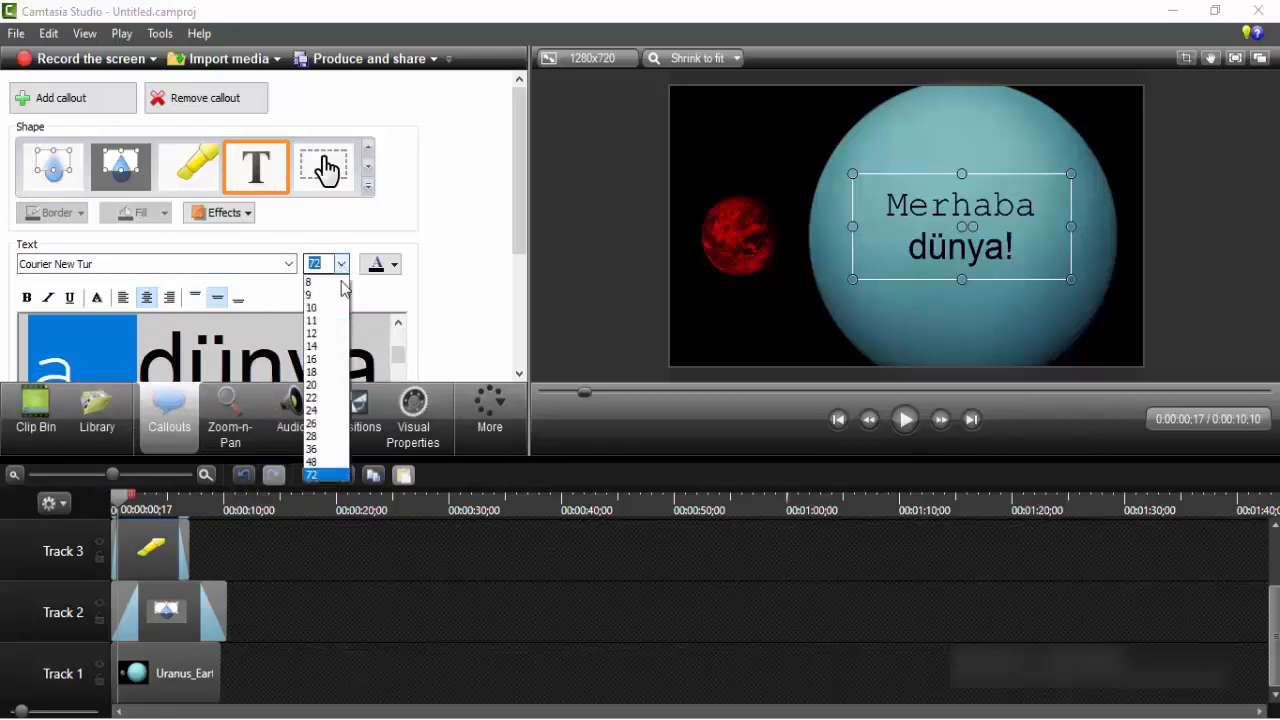
pyautogui.click(320, 420)
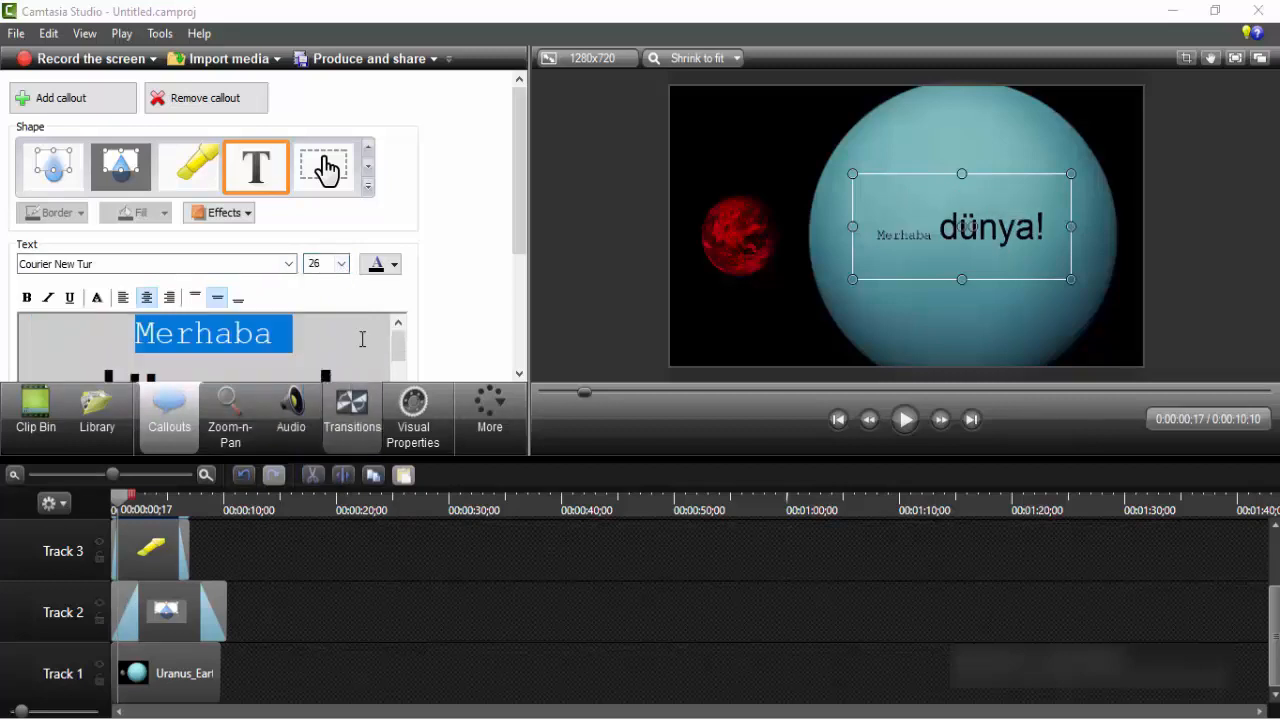
pyautogui.click(383, 265)
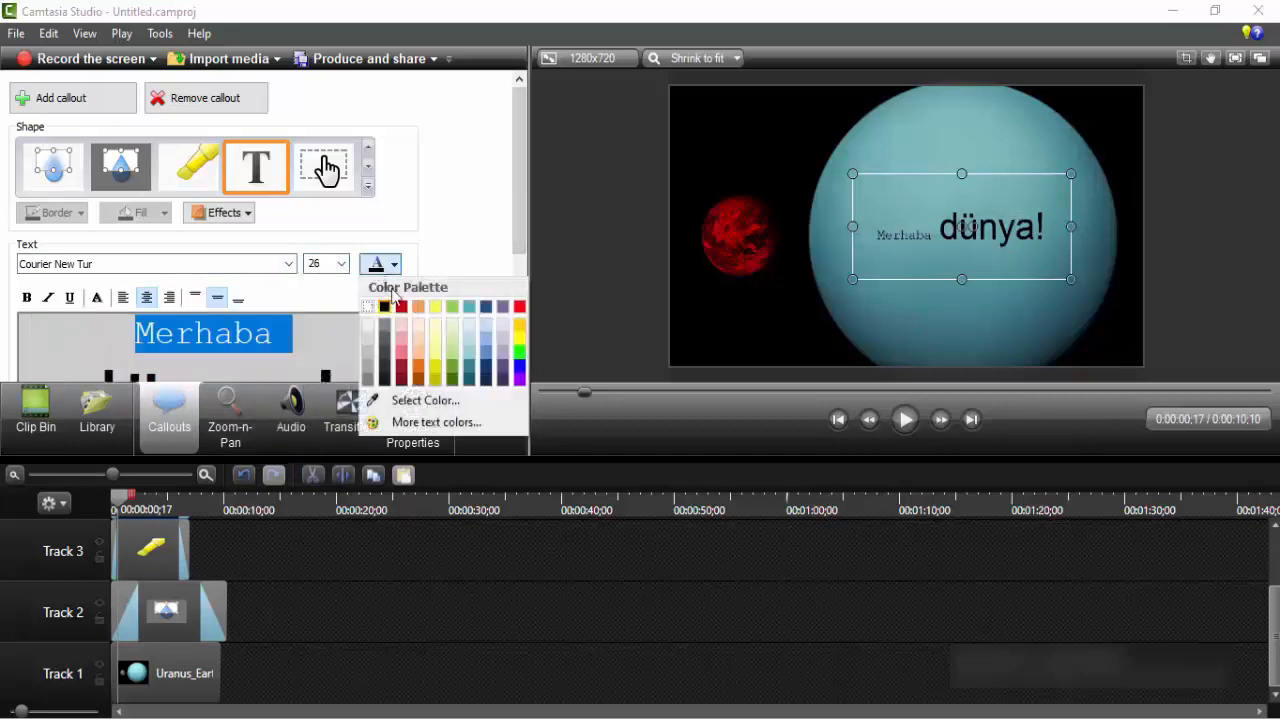
pyautogui.click(402, 308)
pyautogui.click(383, 265)
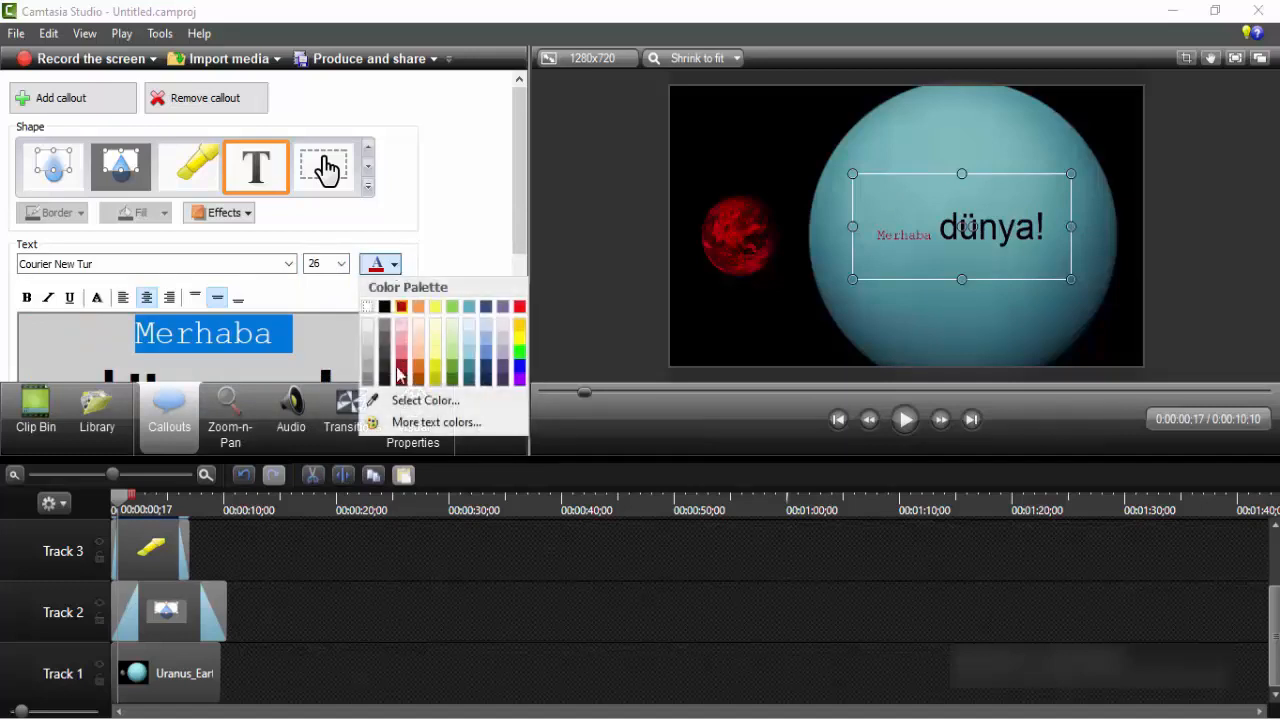
pyautogui.click(400, 377)
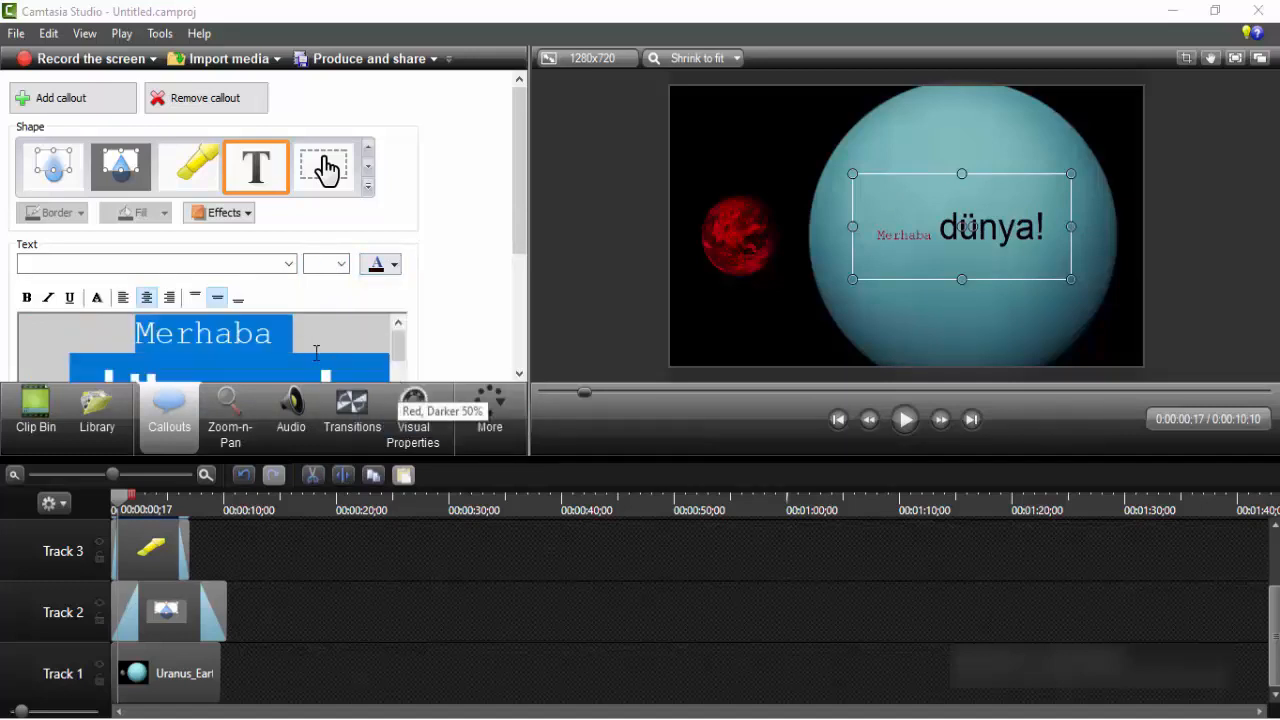
# Try Yellow, Darker 50% on the whole callout text and settle on Red, Primary.
pyautogui.click(395, 265)
pyautogui.click(435, 377)
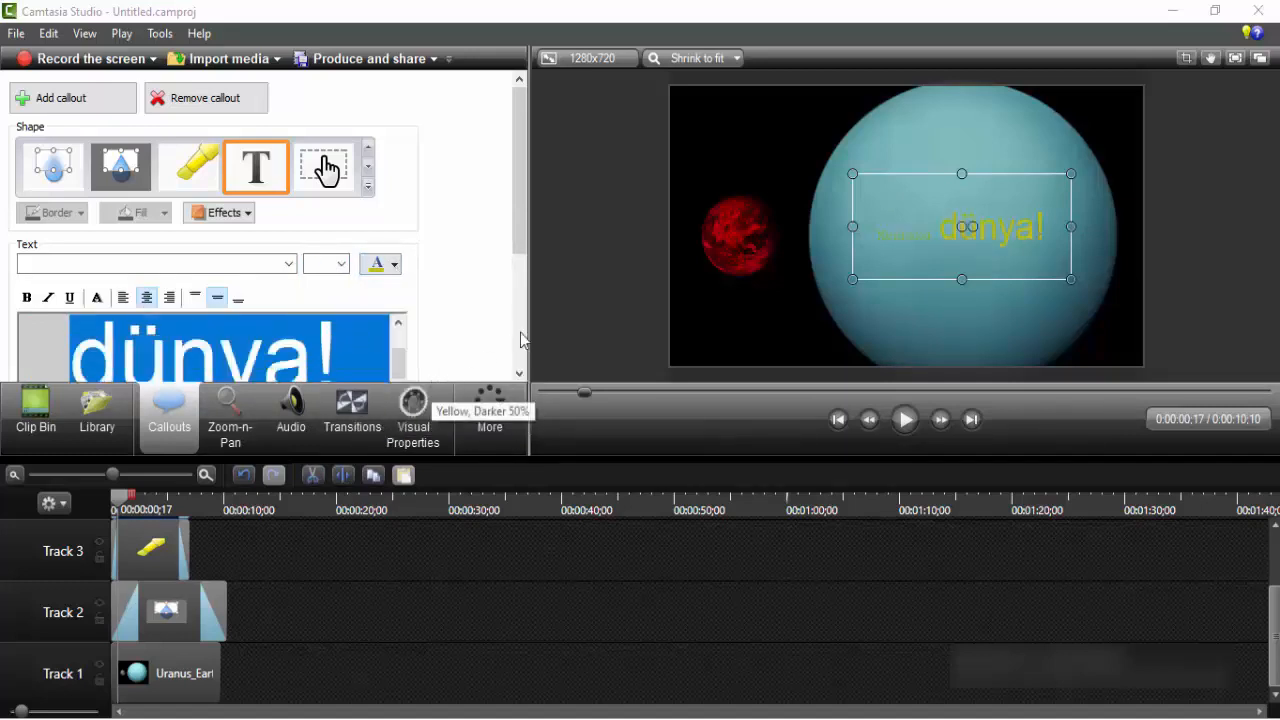
pyautogui.click(395, 265)
pyautogui.click(519, 307)
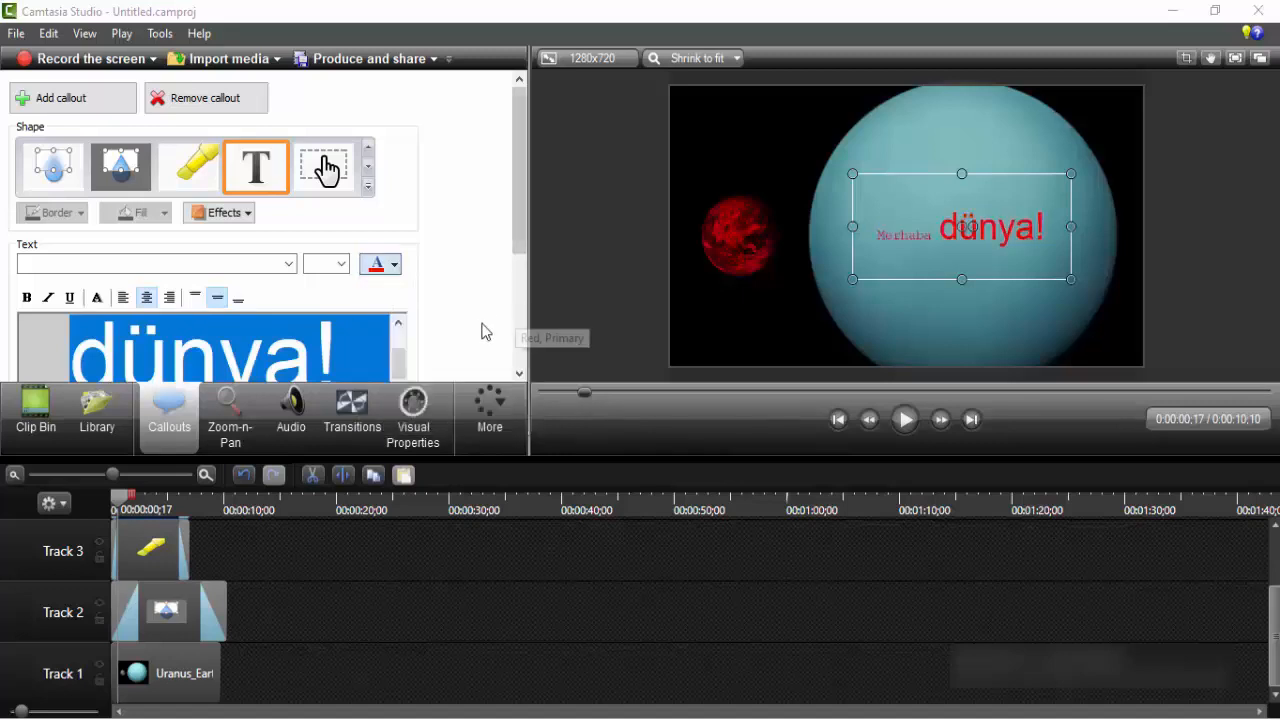
pyautogui.click(473, 505)
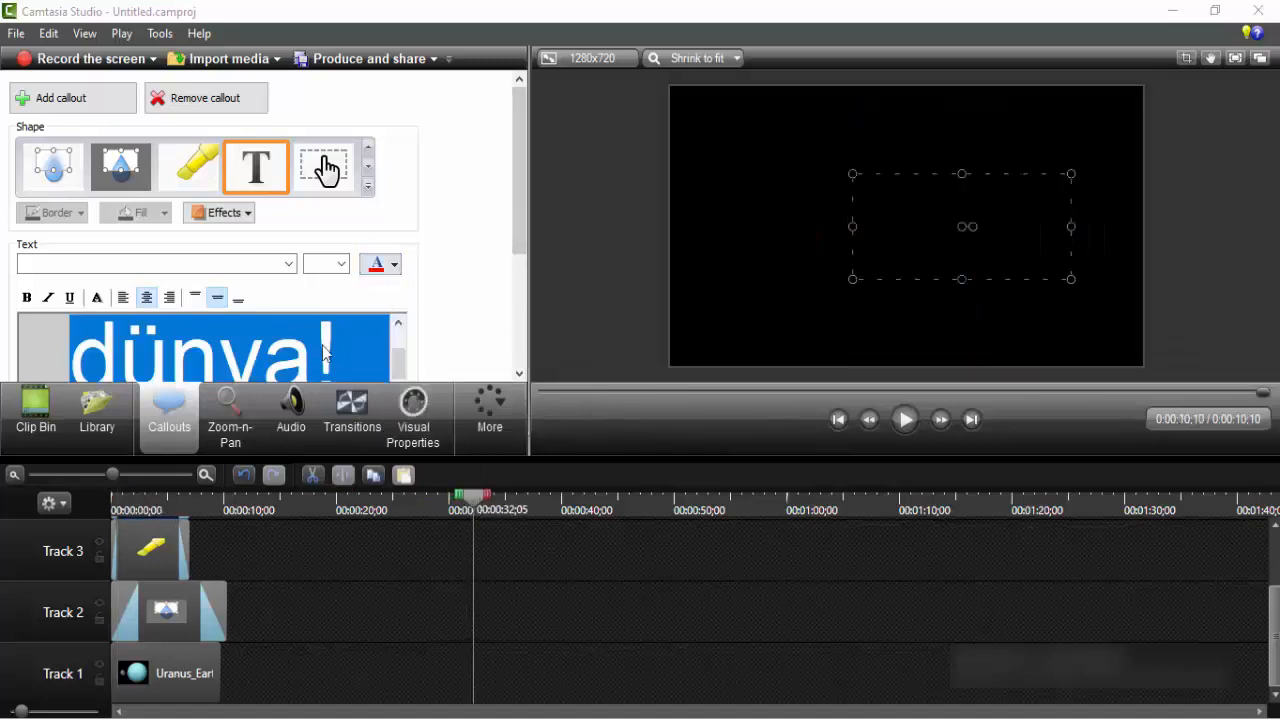
pyautogui.click(155, 555)
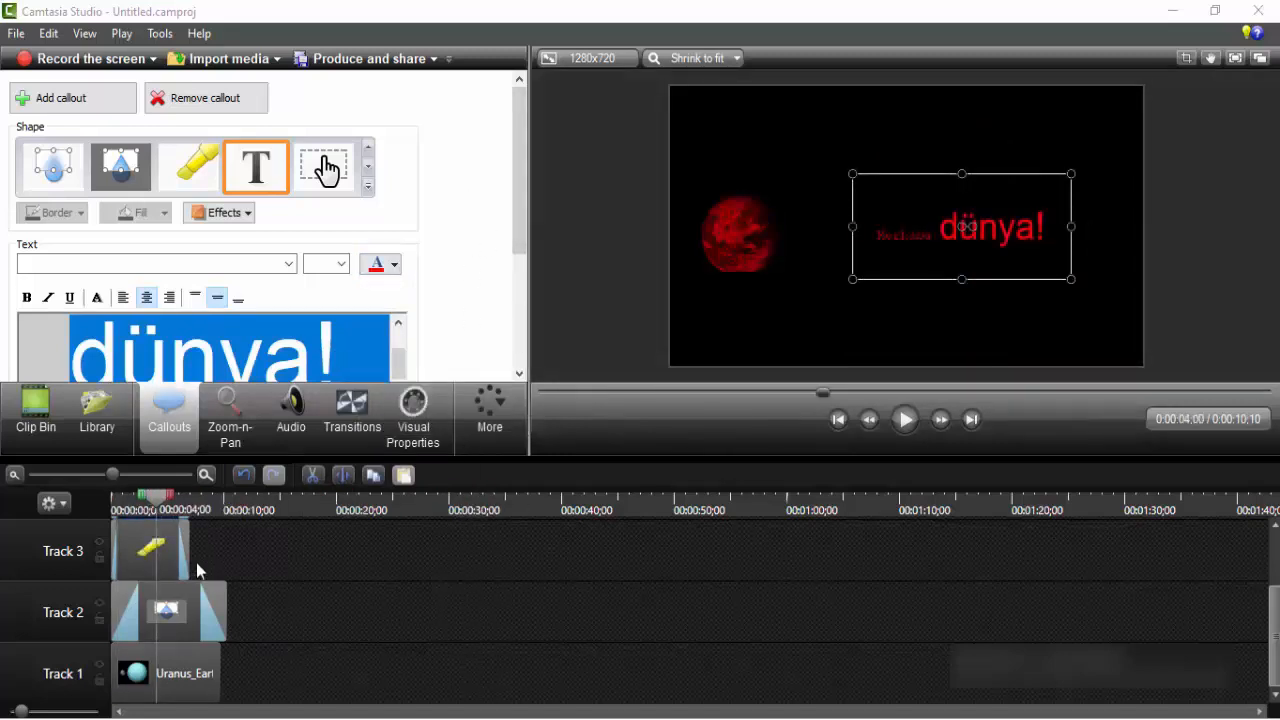
pyautogui.moveTo(151, 501); pyautogui.dragTo(41, 524)
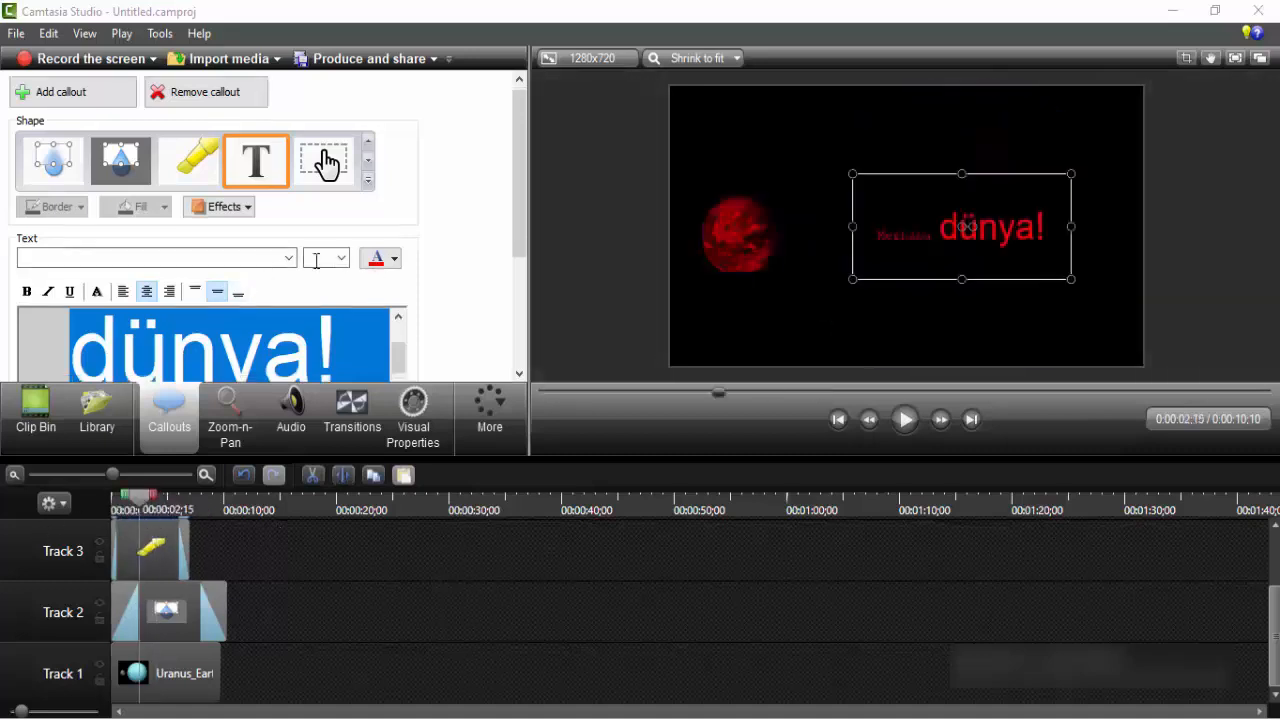
# Add a shadow to the callout text and return the playhead to 0:00:00;17, where the planet image shows.
pyautogui.moveTo(528, 206); pyautogui.dragTo(531, 340)
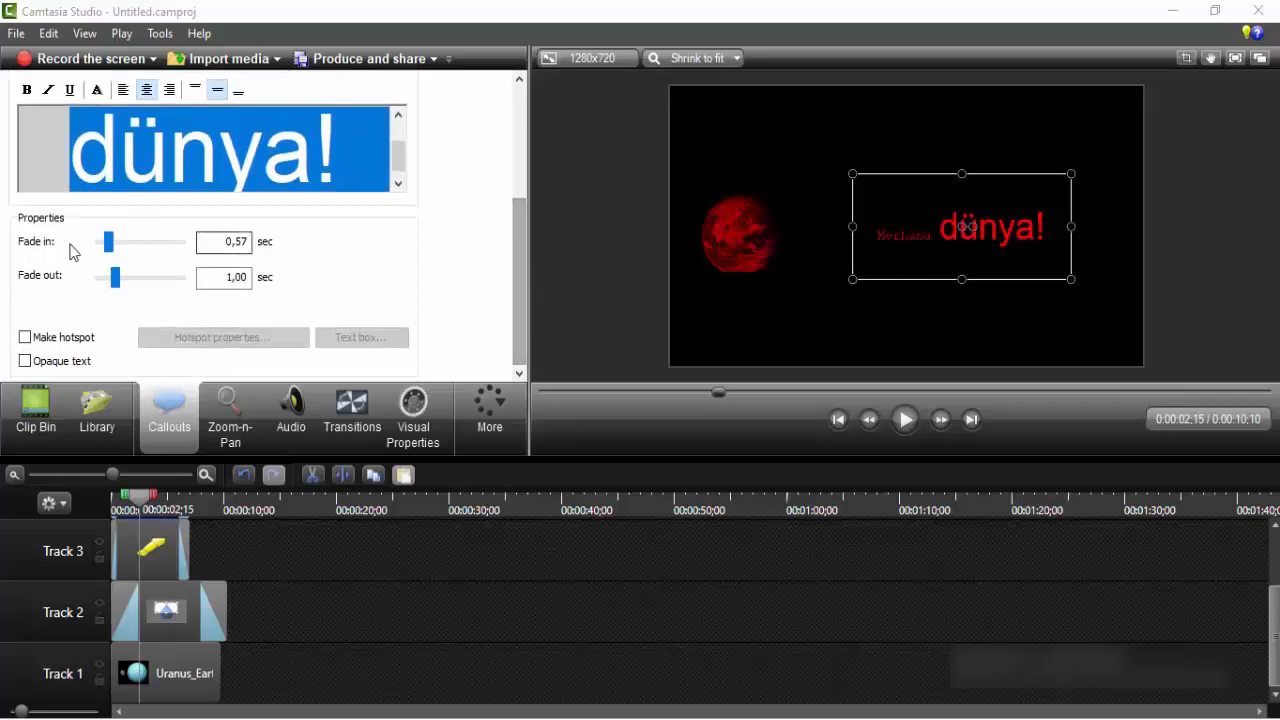
pyautogui.moveTo(520, 275); pyautogui.dragTo(534, 203)
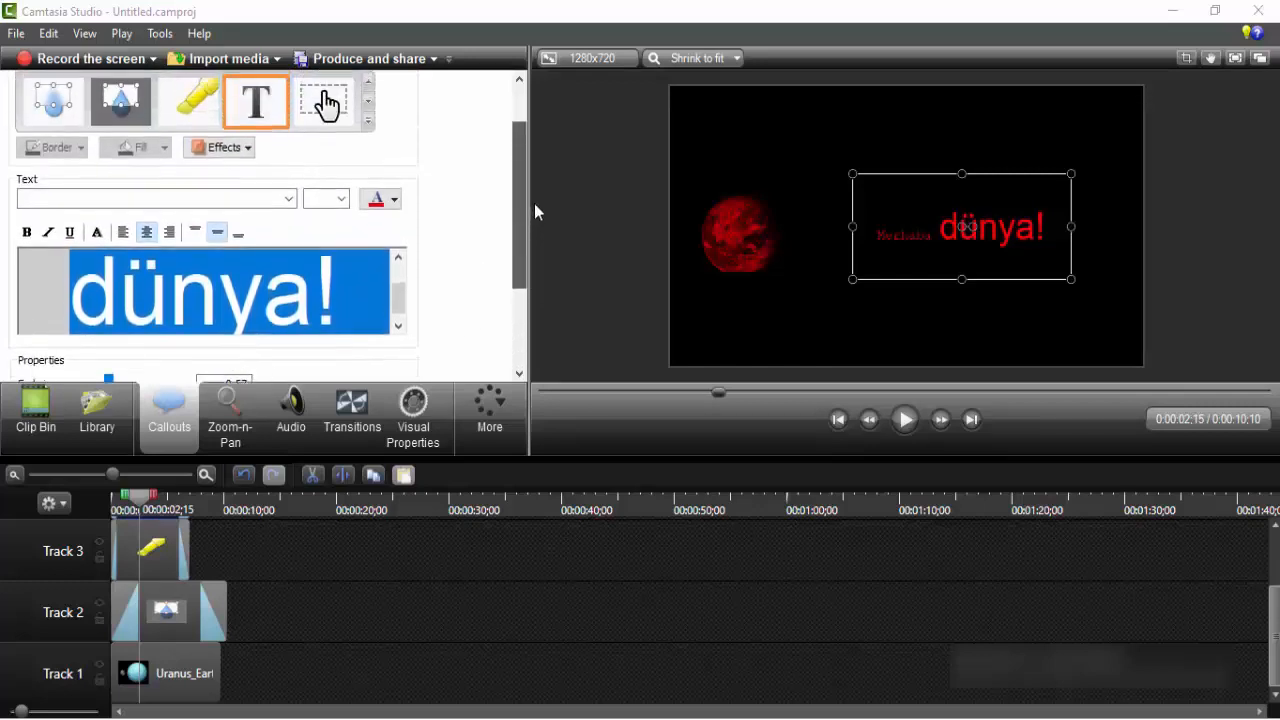
pyautogui.click(98, 235)
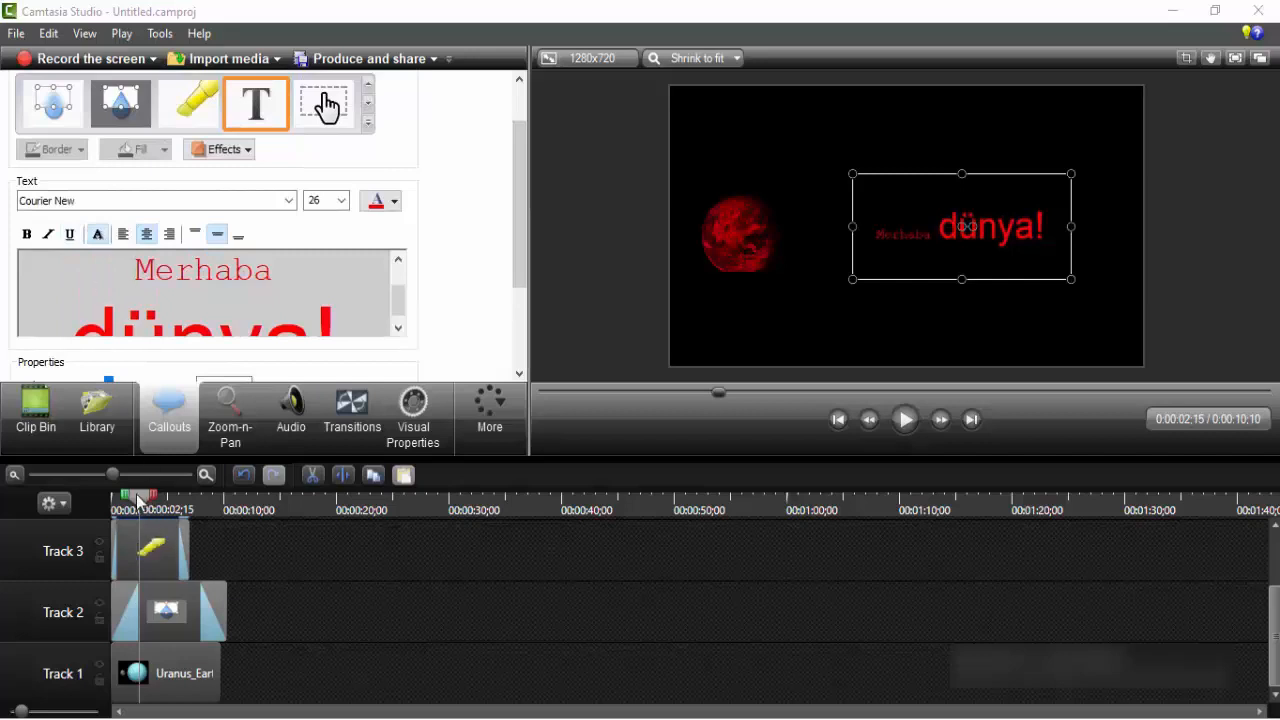
pyautogui.moveTo(141, 497); pyautogui.dragTo(119, 505)
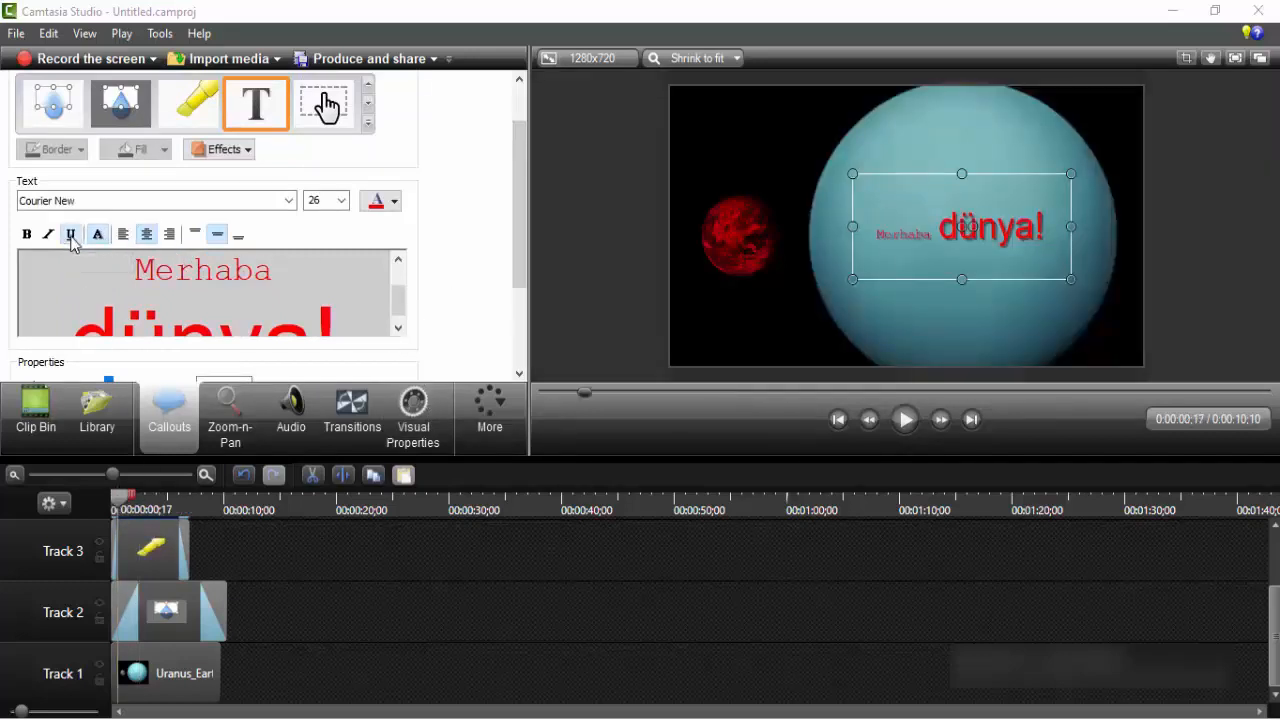
# Make the whole callout text underlined, italic and bold.
pyautogui.click(155, 293)
pyautogui.tripleClick(155, 293)
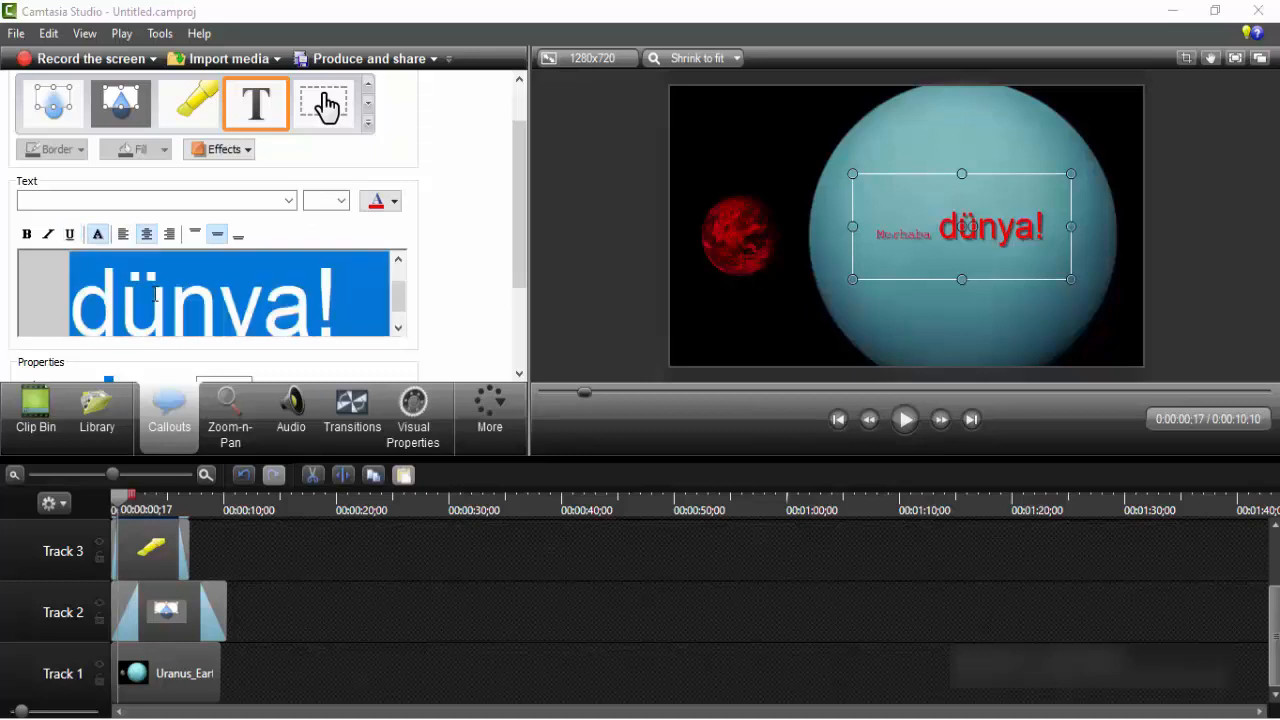
pyautogui.click(70, 236)
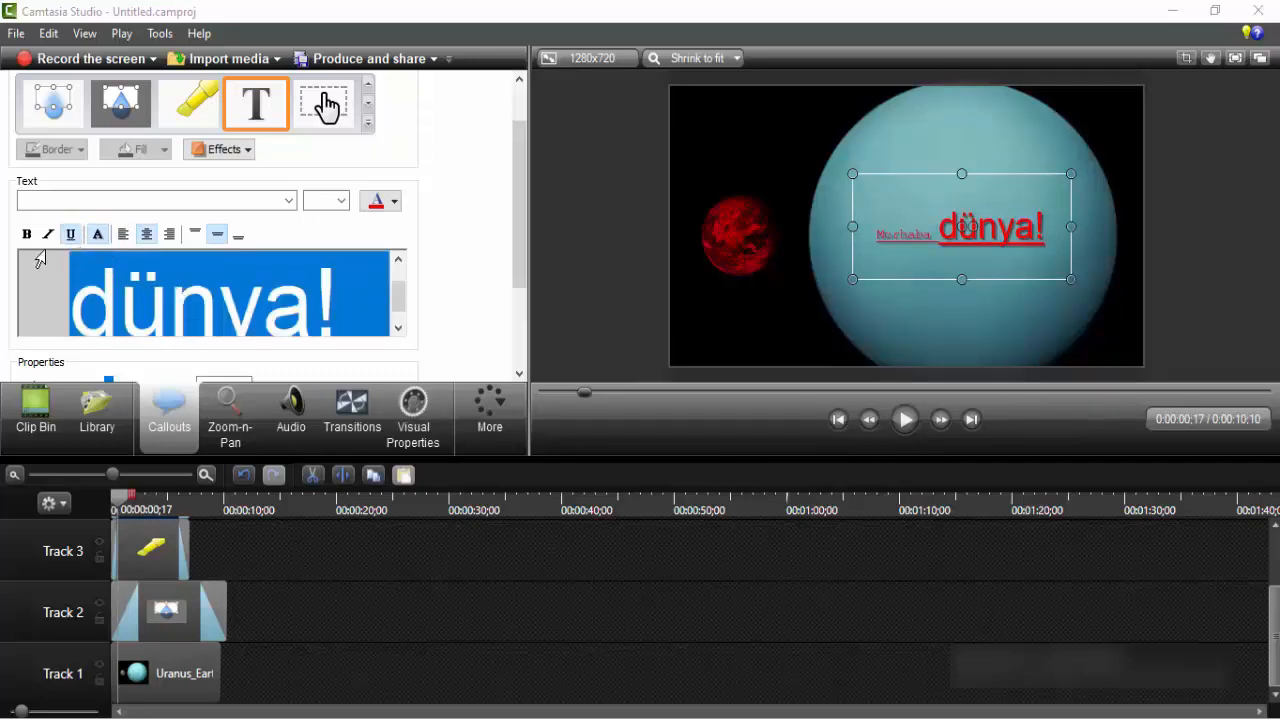
pyautogui.click(48, 235)
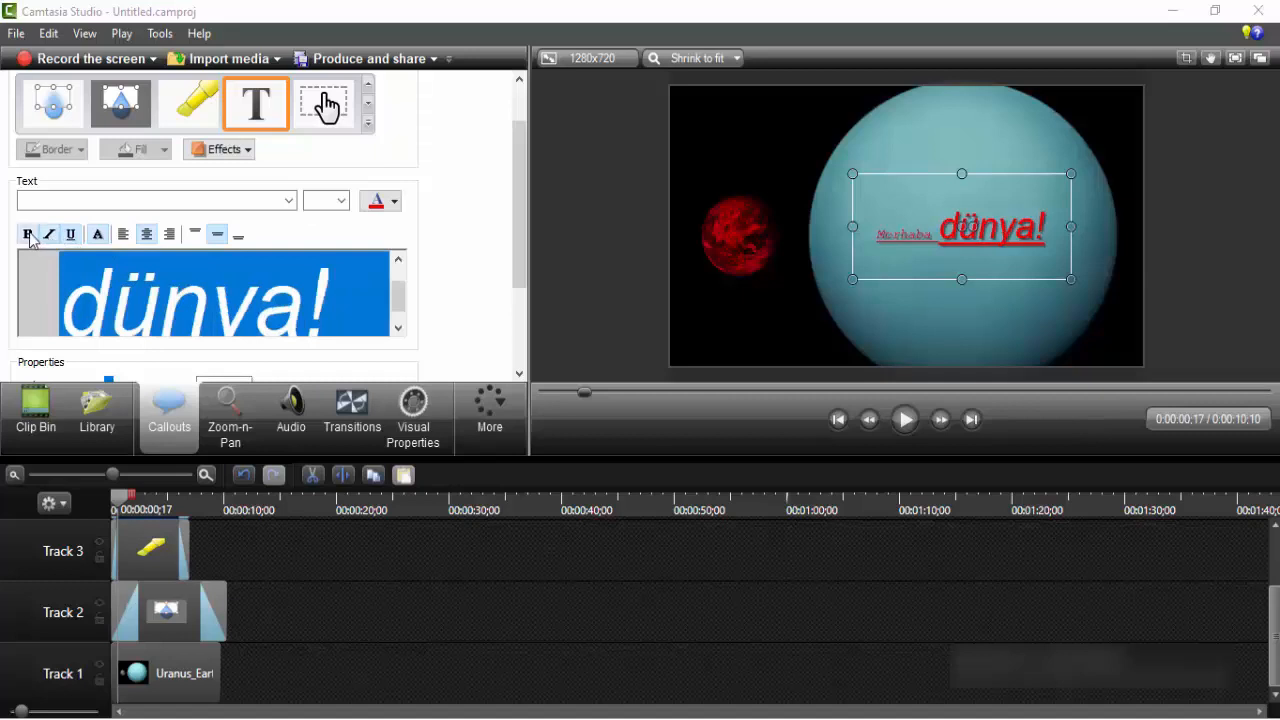
pyautogui.click(28, 236)
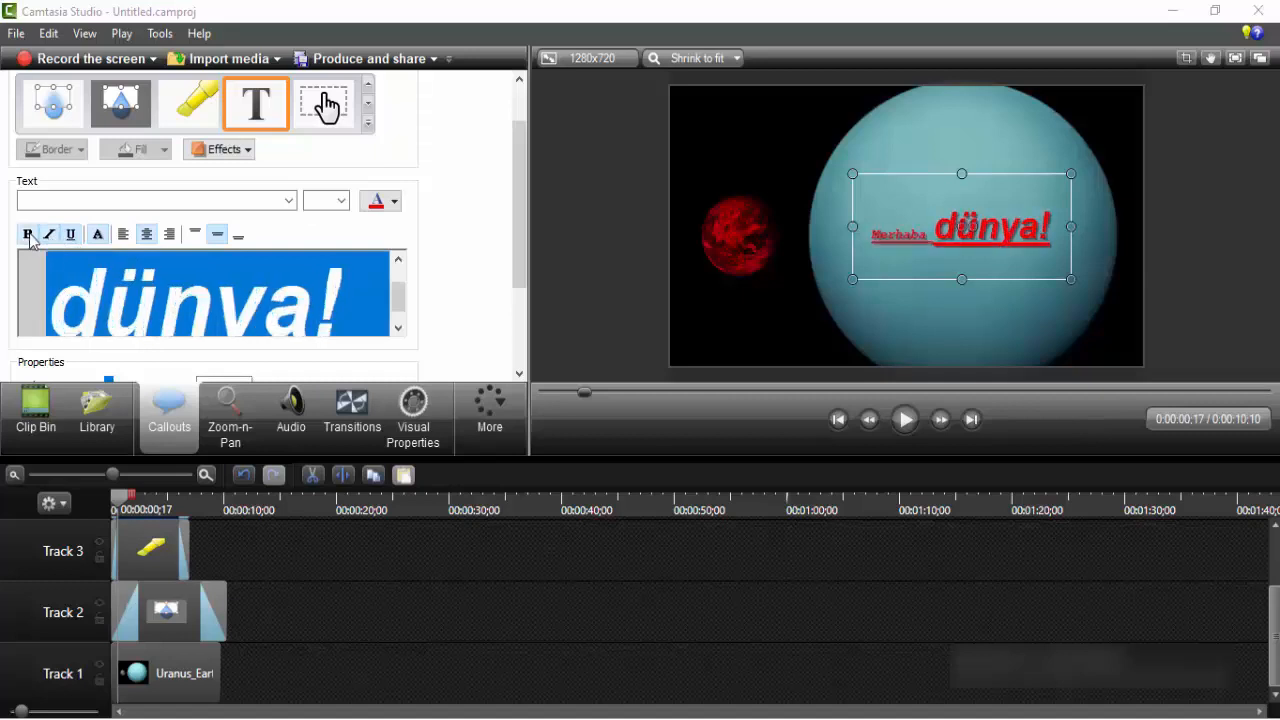
# Try right and left alignment on the text, restore centering and align it to the top of its frame.
pyautogui.click(169, 235)
pyautogui.click(127, 238)
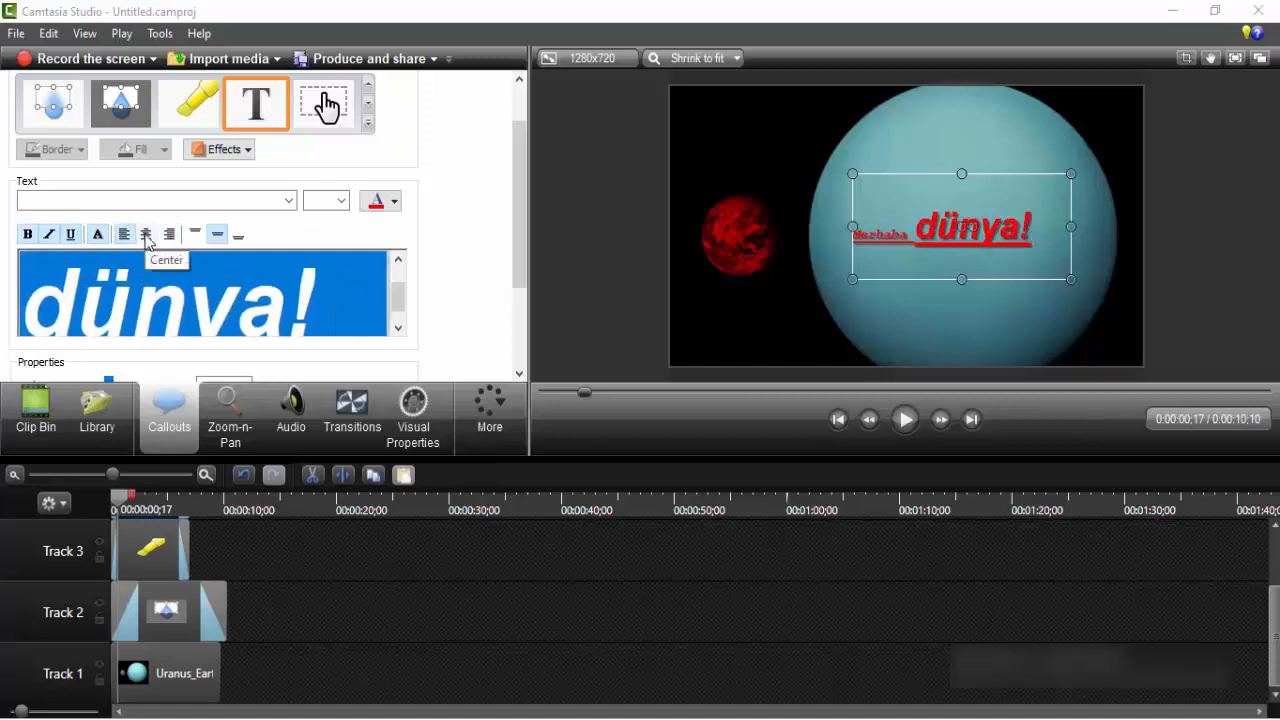
pyautogui.click(146, 236)
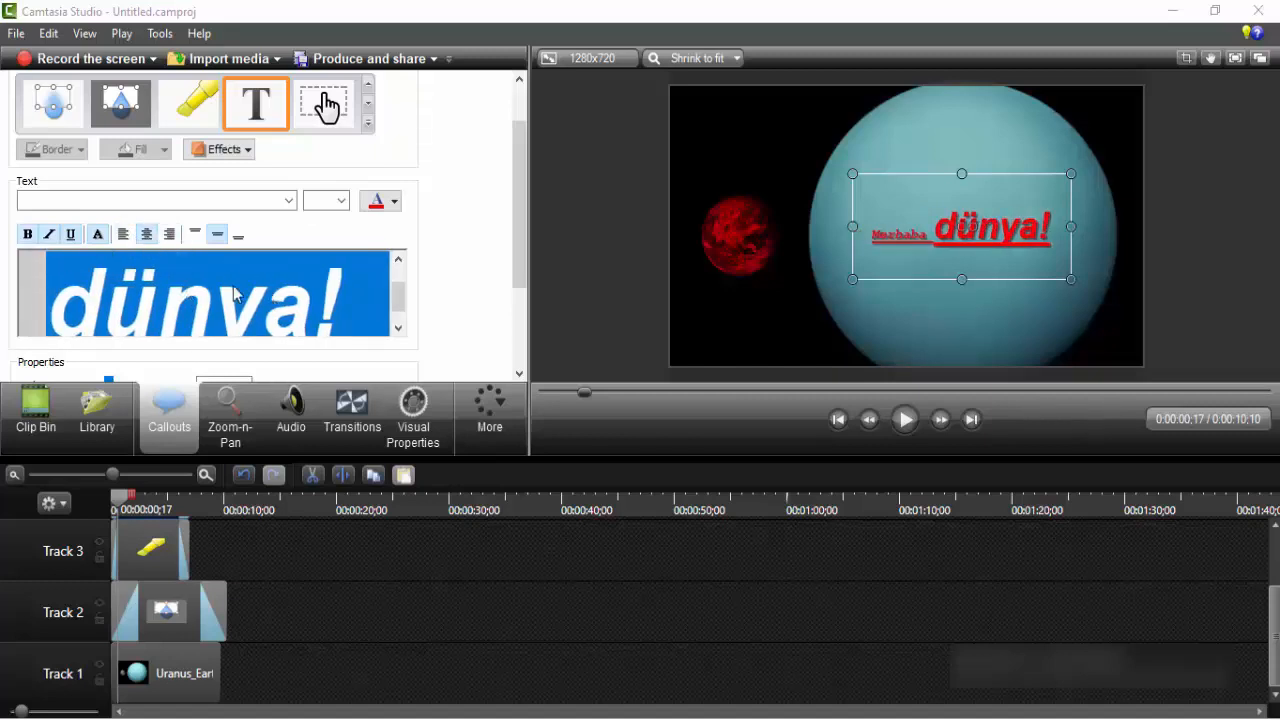
pyautogui.click(197, 236)
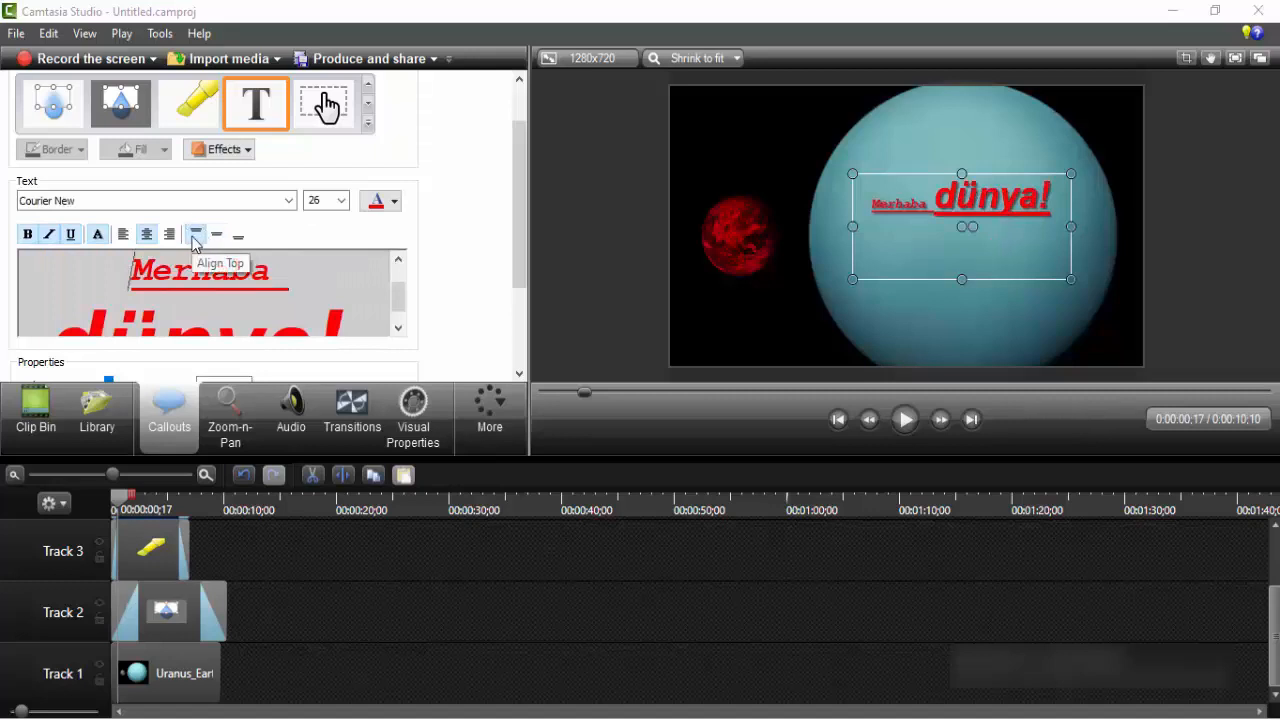
# Add a pixelate callout and resize it to cover the small red planet.
pyautogui.moveTo(518, 164)
pyautogui.mouseDown()
pyautogui.moveTo(520, 181)
pyautogui.moveTo(515, 160)
pyautogui.mouseUp()
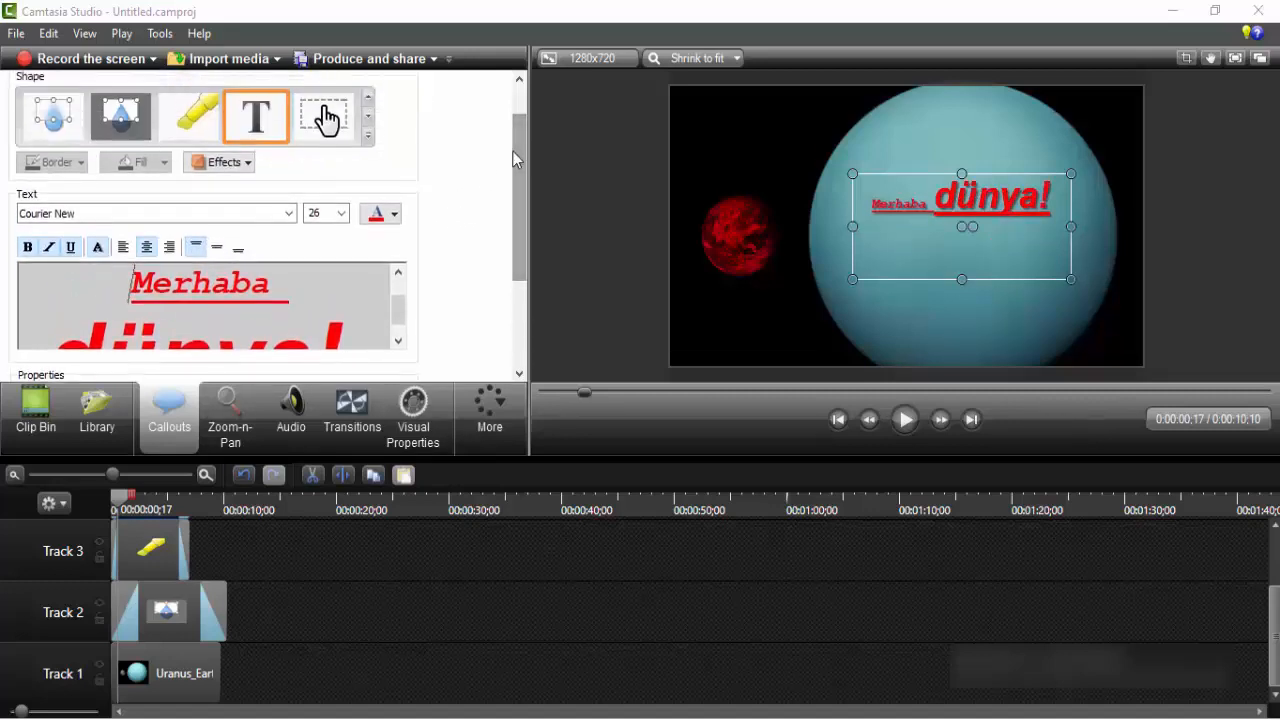
pyautogui.click(368, 134)
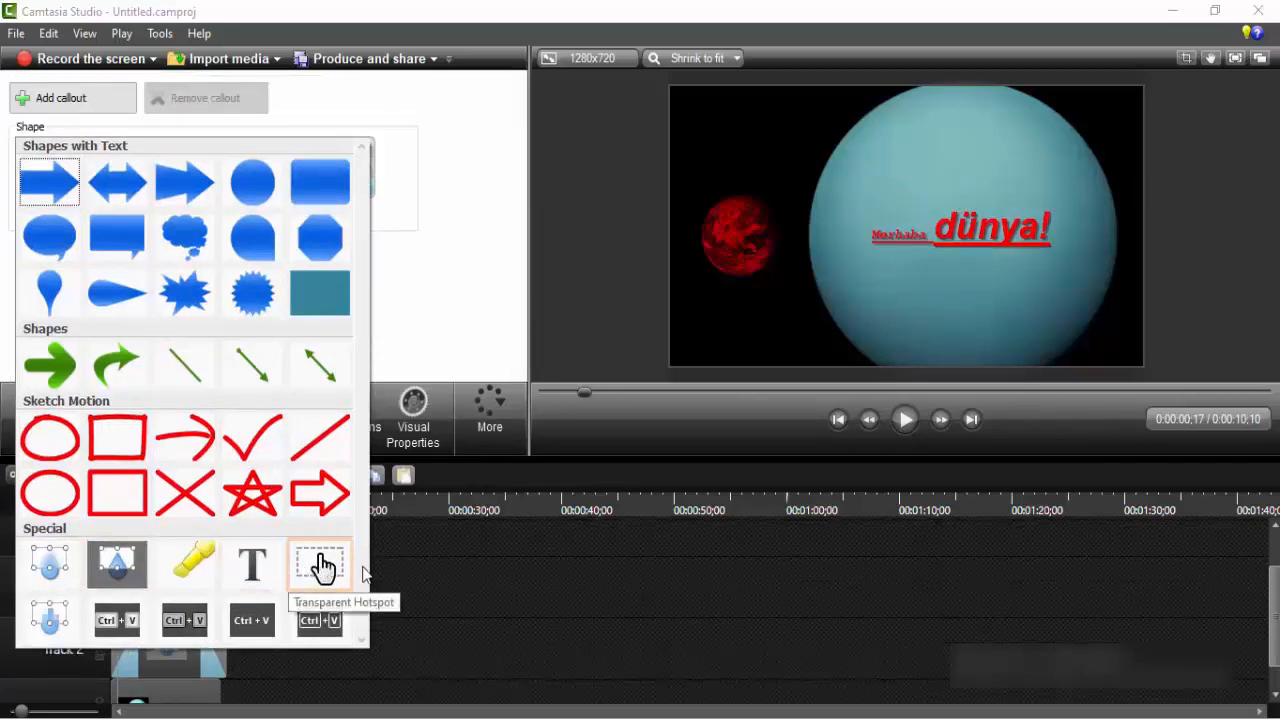
pyautogui.click(52, 620)
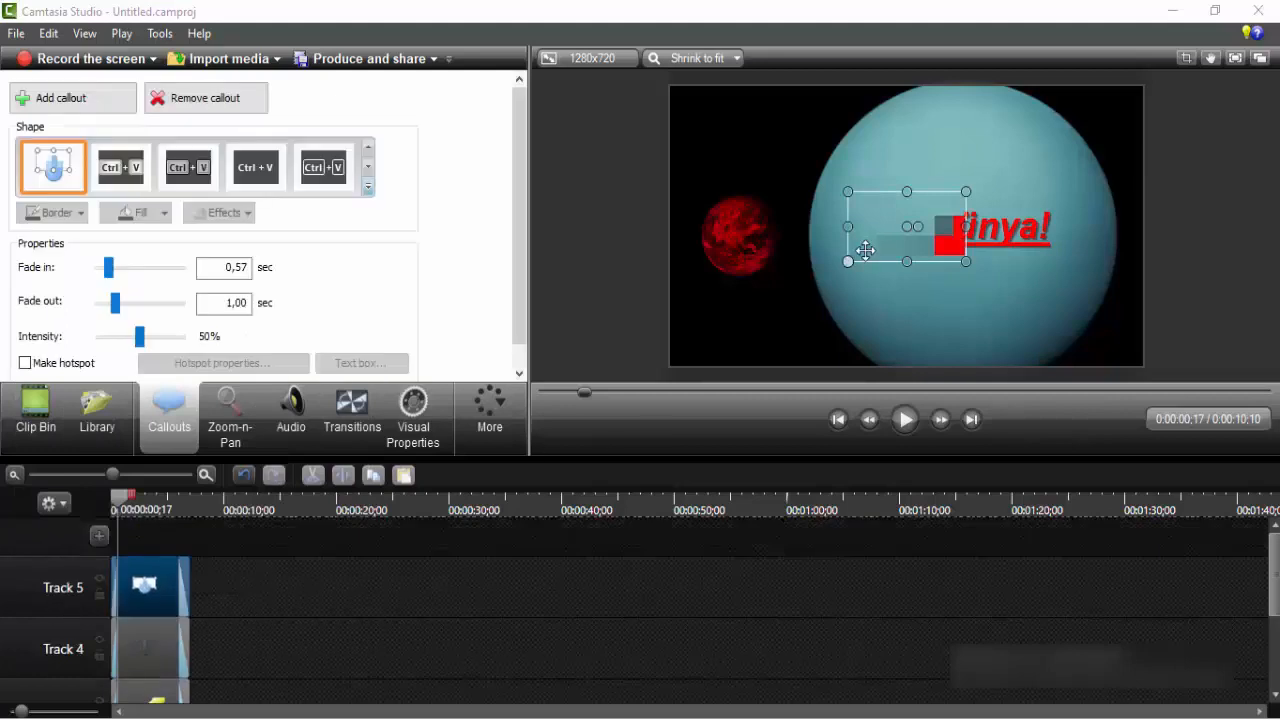
pyautogui.moveTo(967, 265); pyautogui.dragTo(1066, 260)
pyautogui.moveTo(968, 208); pyautogui.dragTo(799, 216)
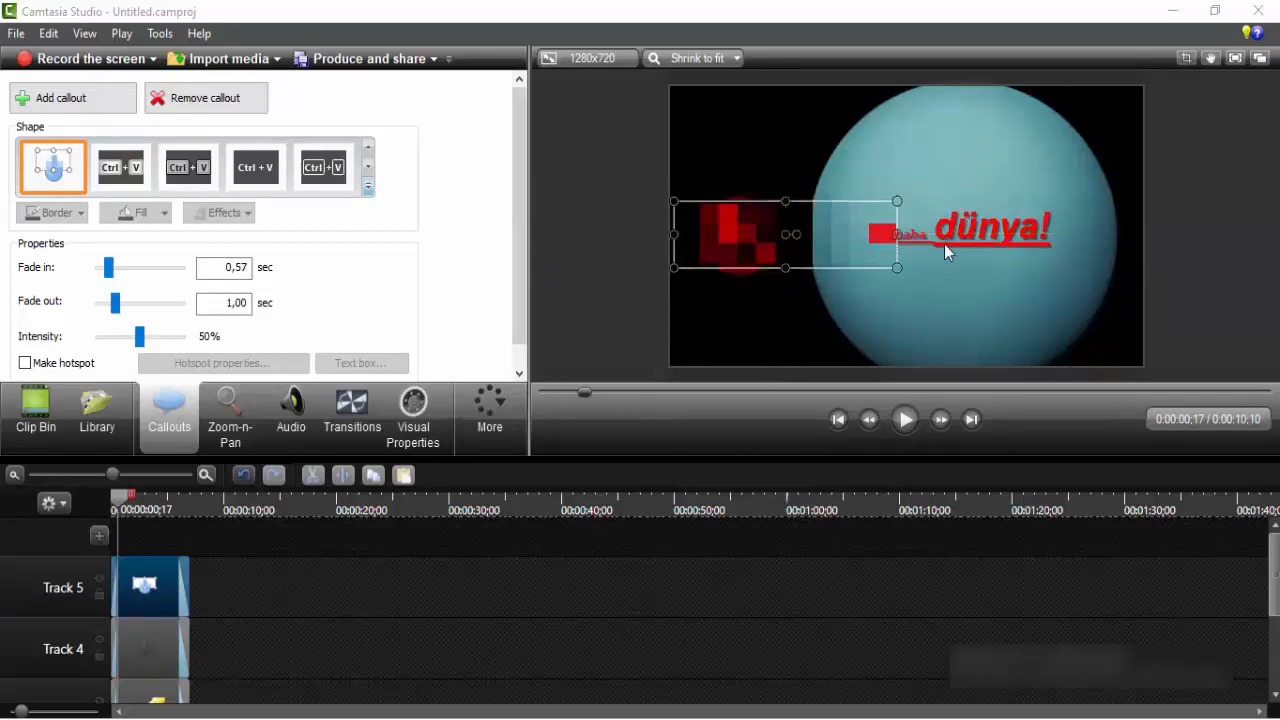
pyautogui.moveTo(897, 268); pyautogui.dragTo(790, 288)
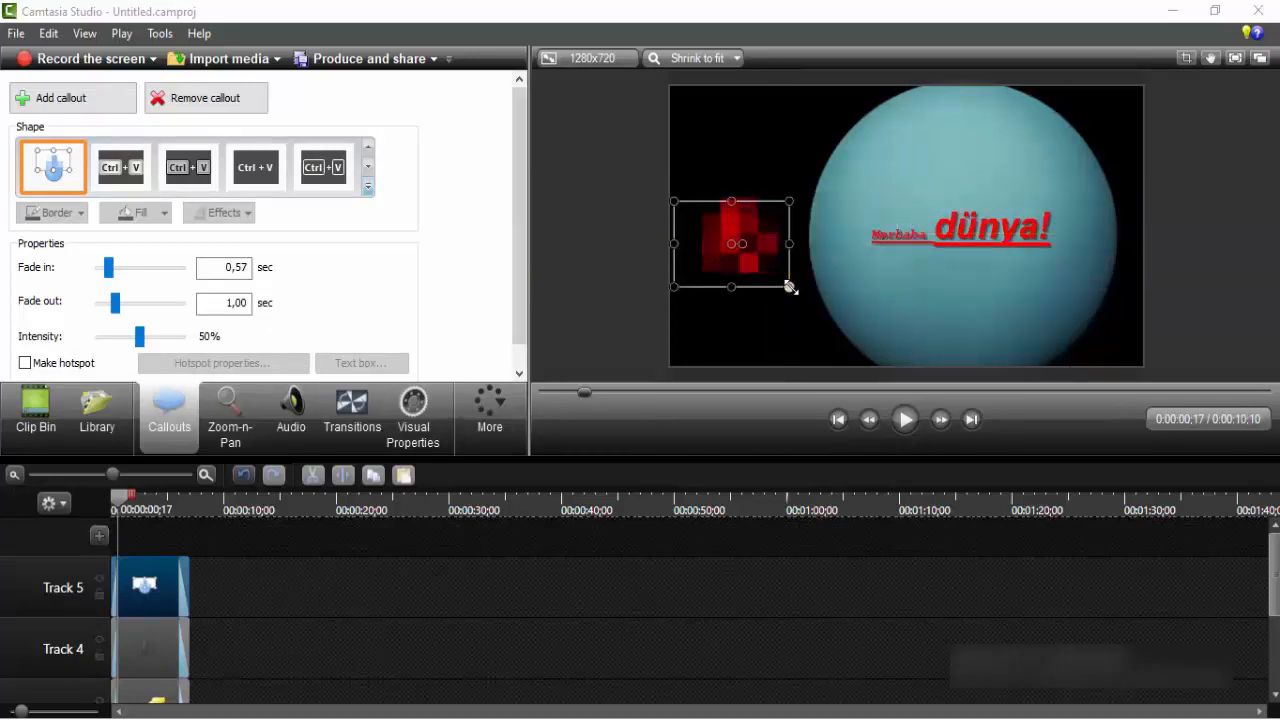
# Set the pixelate callout's intensity to 0%.
pyautogui.click(703, 567)
pyautogui.click(737, 264)
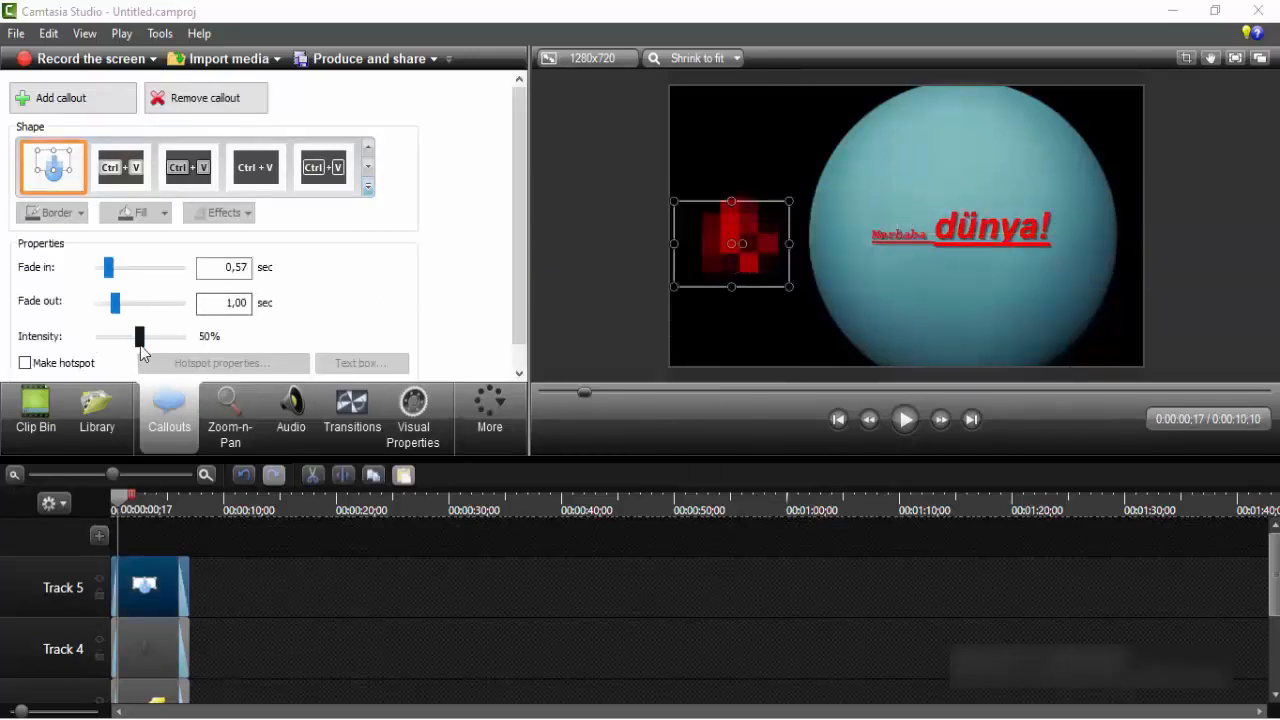
pyautogui.moveTo(140, 345); pyautogui.dragTo(86, 333)
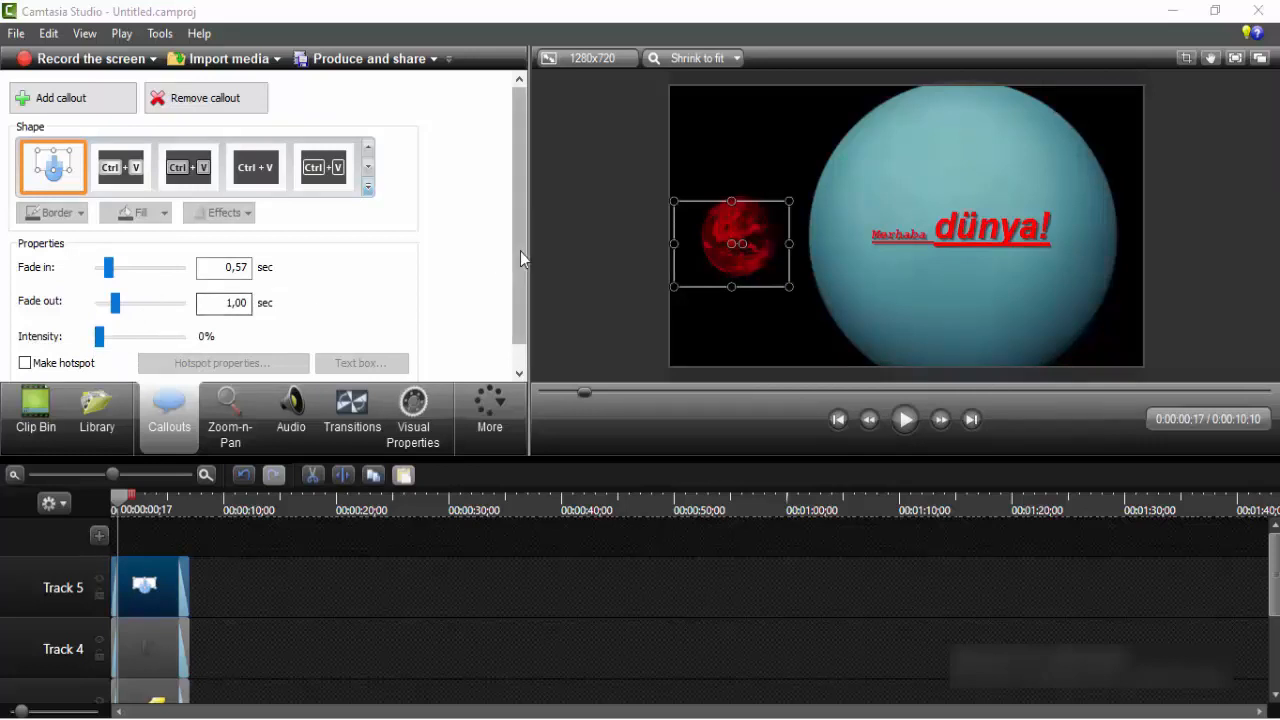
pyautogui.scroll(-1, 520, 251)
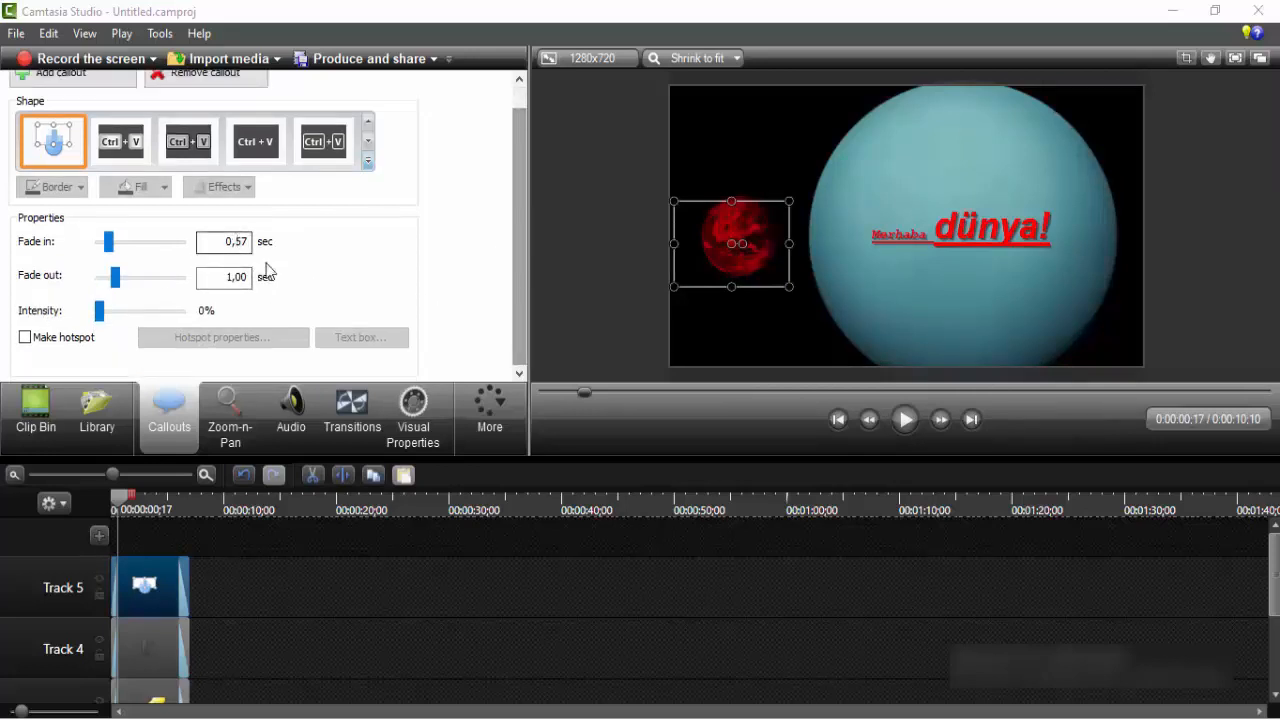
pyautogui.scroll(1, 525, 253)
# Change the pixelate callout to the raised-key keystroke style, shrink it and place it on the large planet above the first word.
pyautogui.click(371, 190)
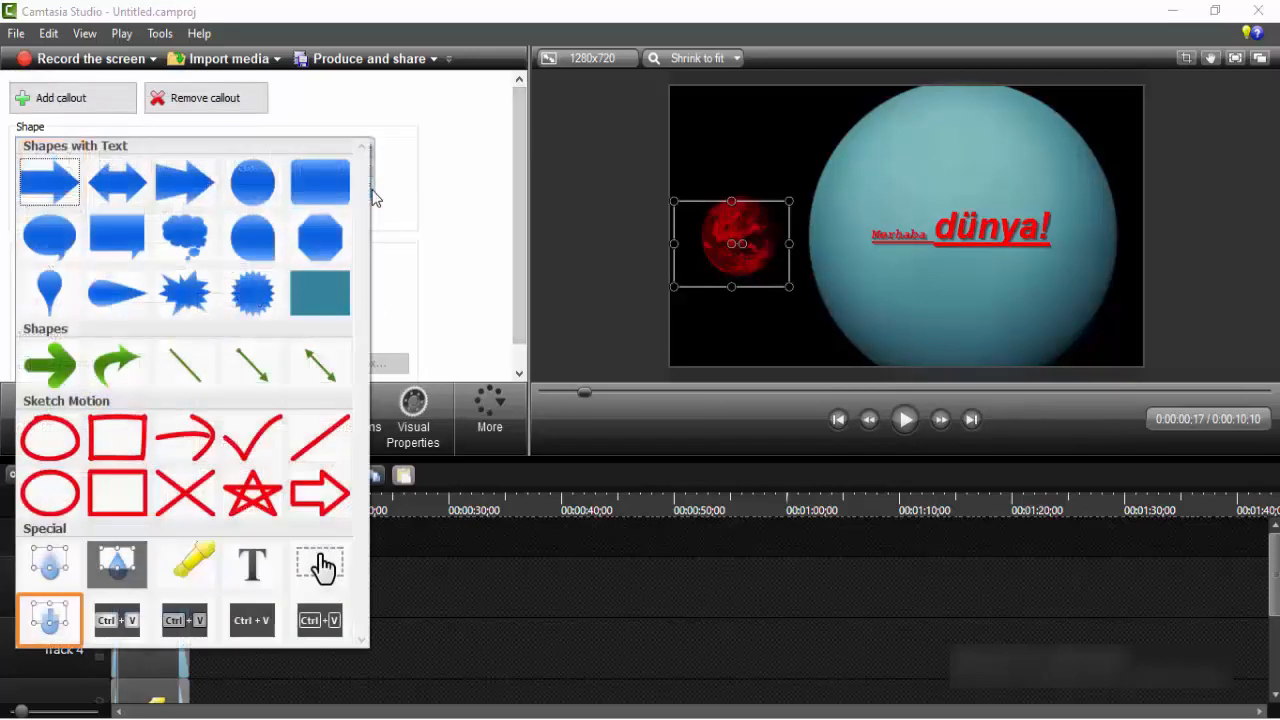
pyautogui.click(118, 625)
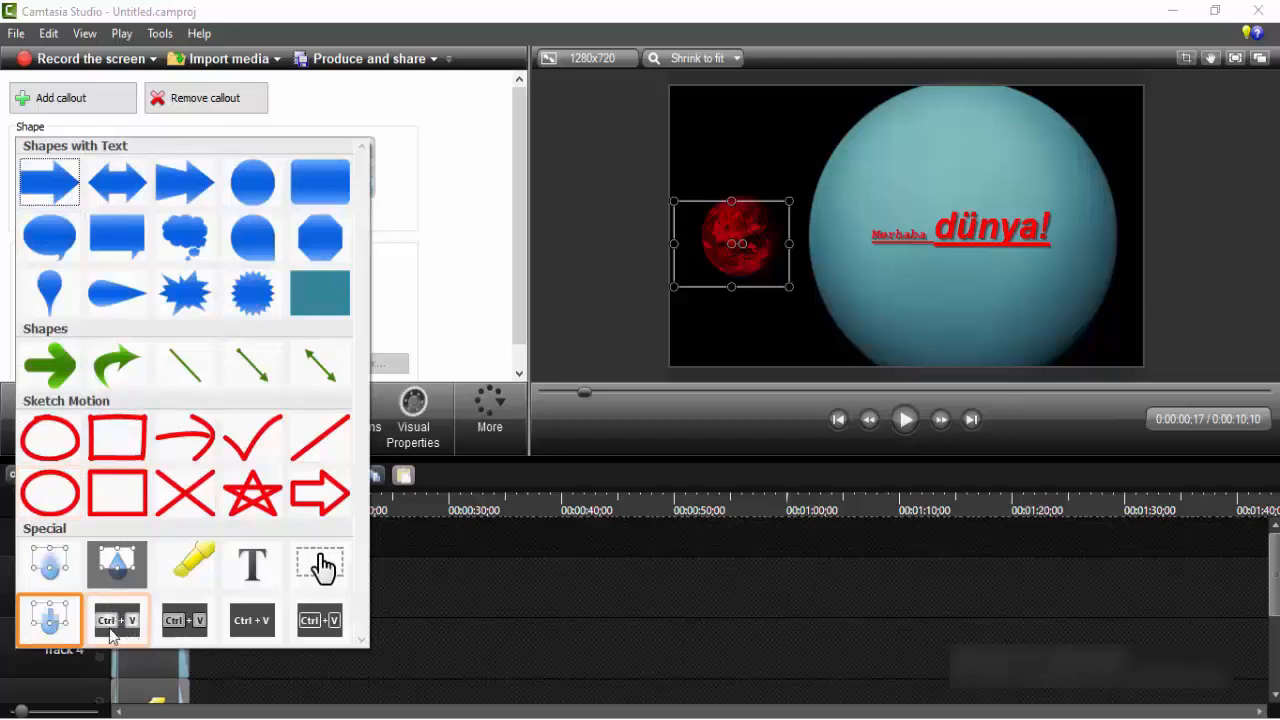
pyautogui.moveTo(762, 284); pyautogui.dragTo(817, 337)
pyautogui.moveTo(800, 232); pyautogui.dragTo(940, 167)
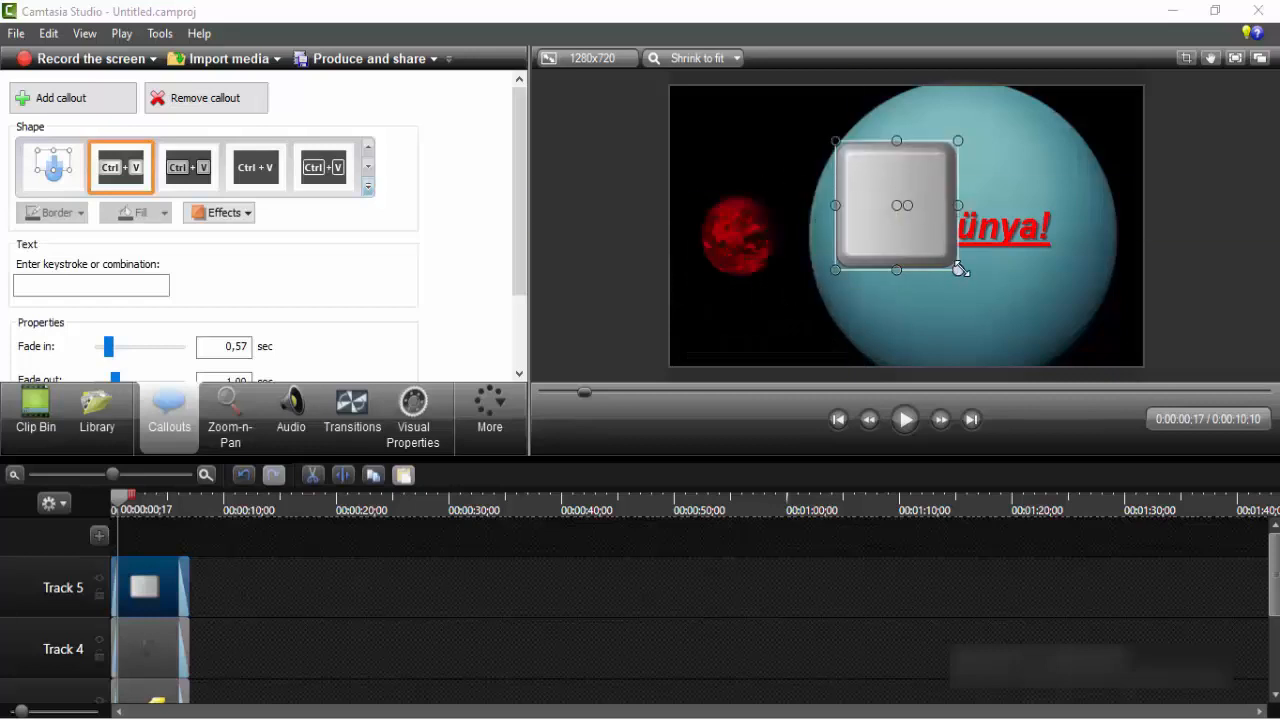
pyautogui.moveTo(960, 270); pyautogui.dragTo(917, 227)
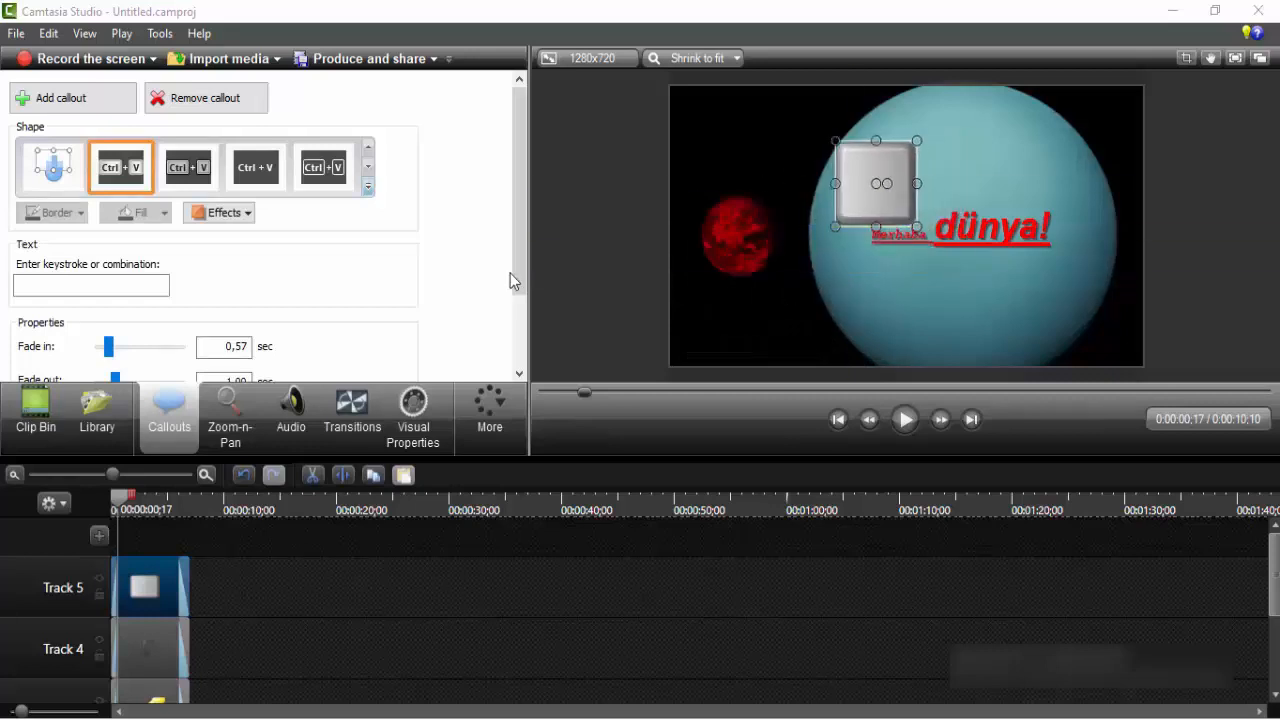
# Enter A as the callout's keystroke and reposition and resize the key above the red text.
pyautogui.scroll(-2, 510, 273)
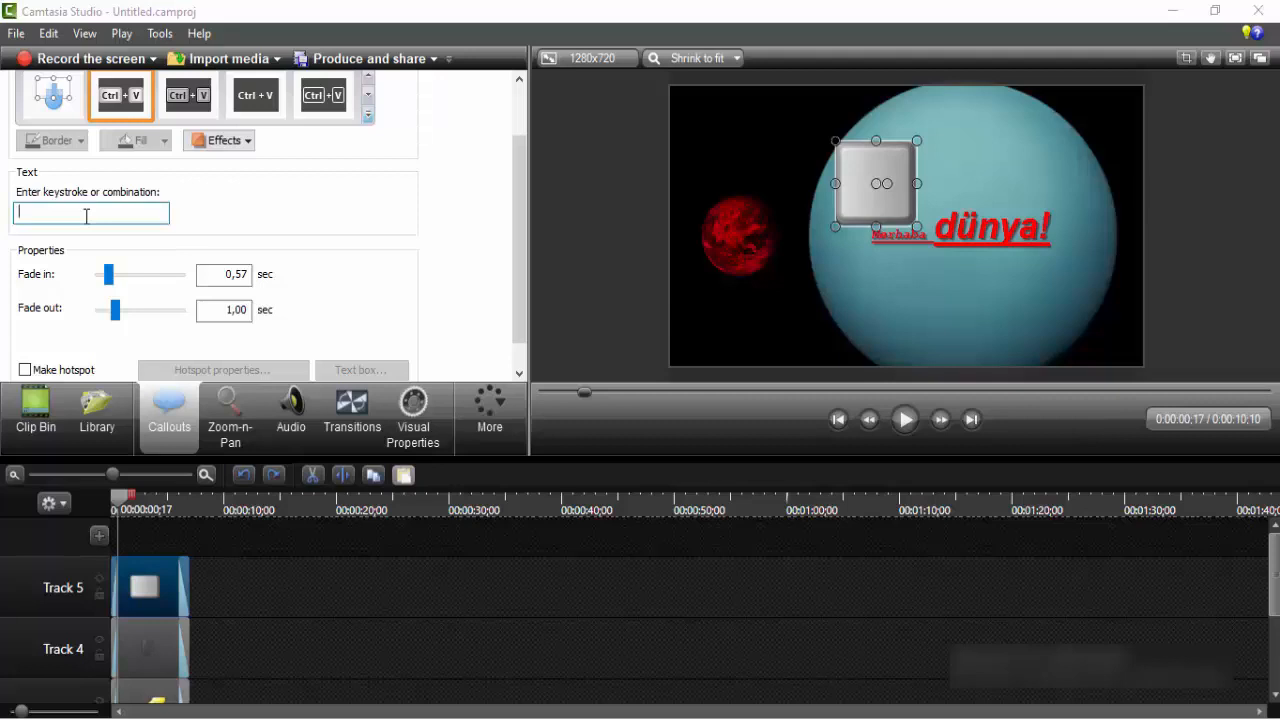
pyautogui.write('A')
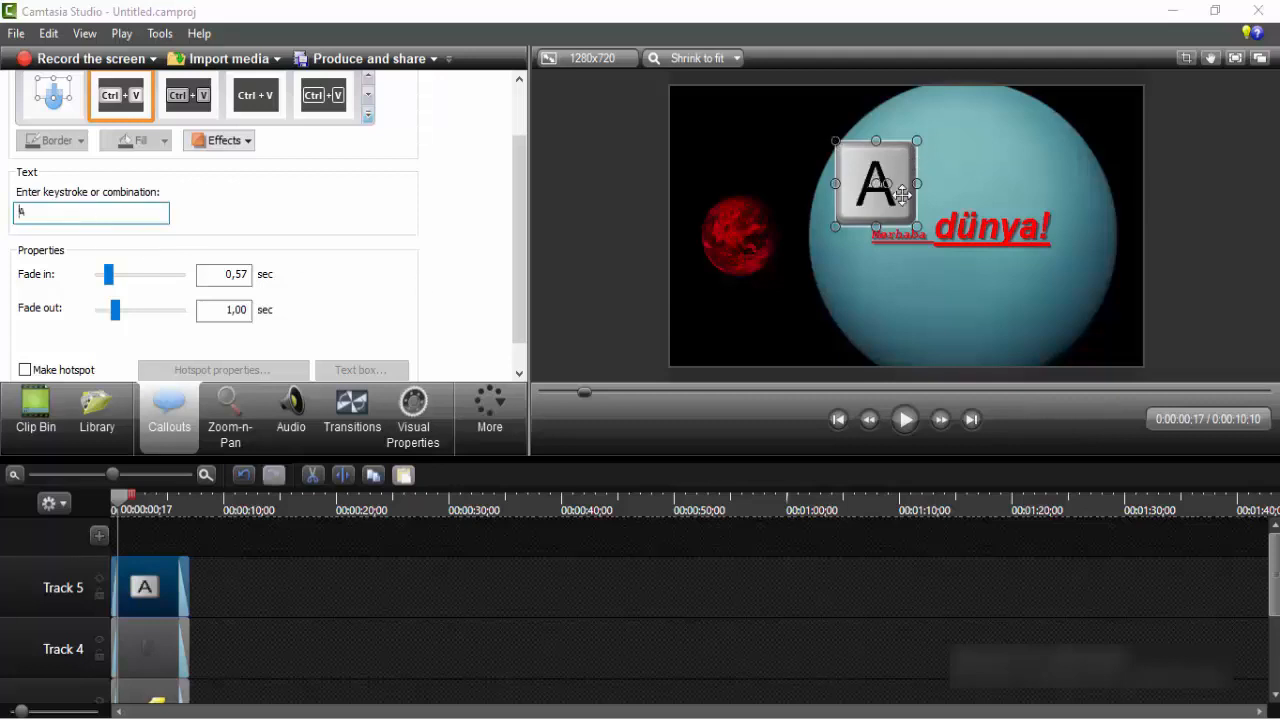
pyautogui.moveTo(917, 226); pyautogui.dragTo(1058, 175)
pyautogui.click(1036, 252)
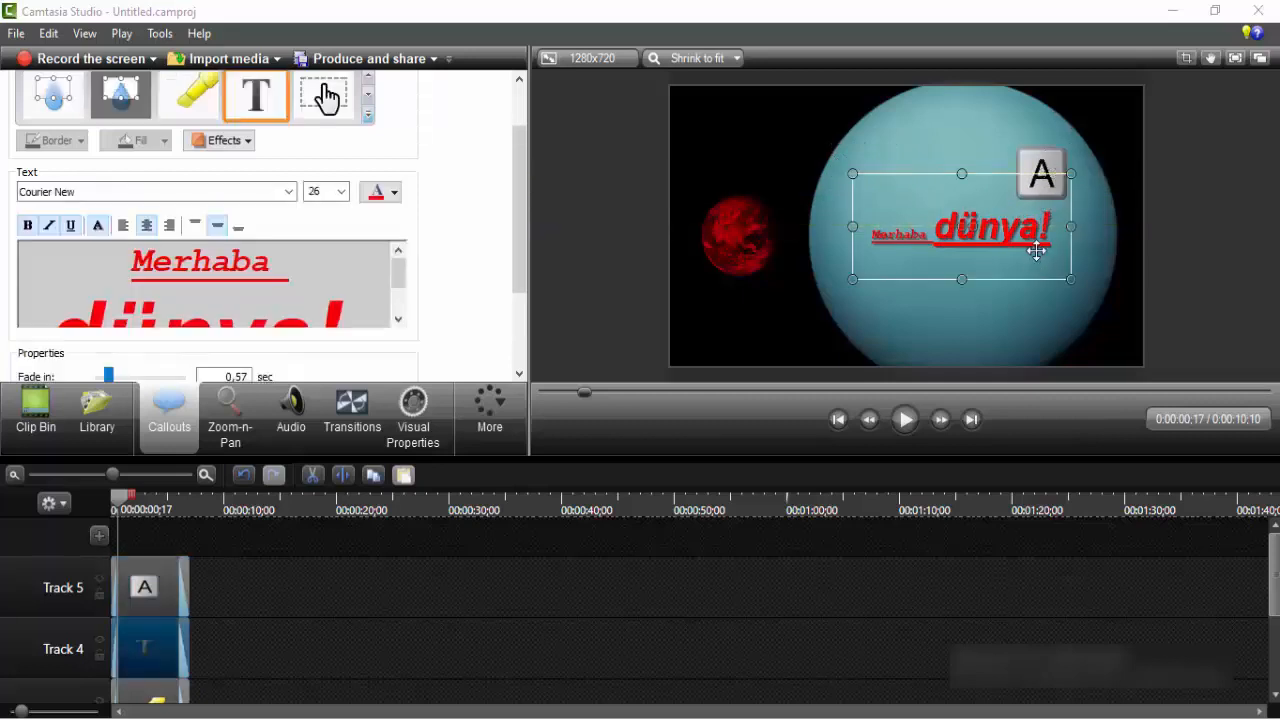
pyautogui.click(1049, 610)
pyautogui.click(1053, 185)
pyautogui.moveTo(1017, 199); pyautogui.dragTo(882, 147)
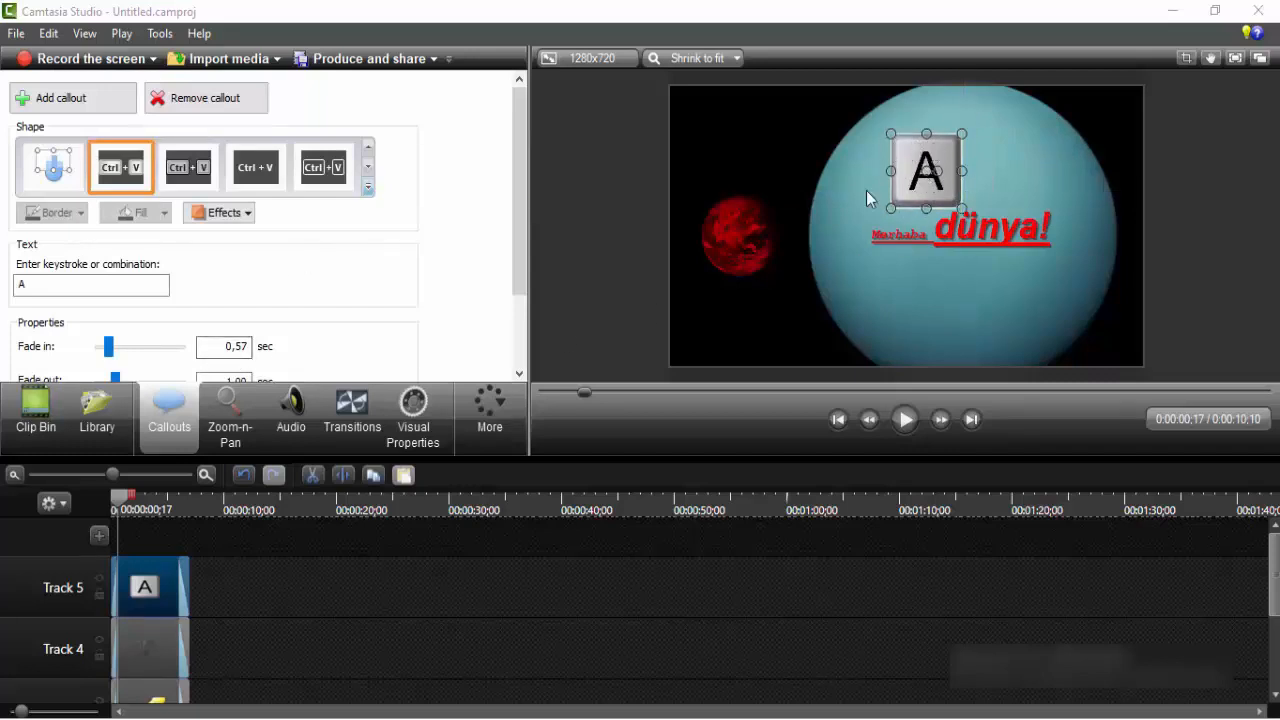
# Try the flat gray, plain text and outlined keystroke styles on the A callout and settle on the flat gray key.
pyautogui.click(190, 175)
pyautogui.click(256, 172)
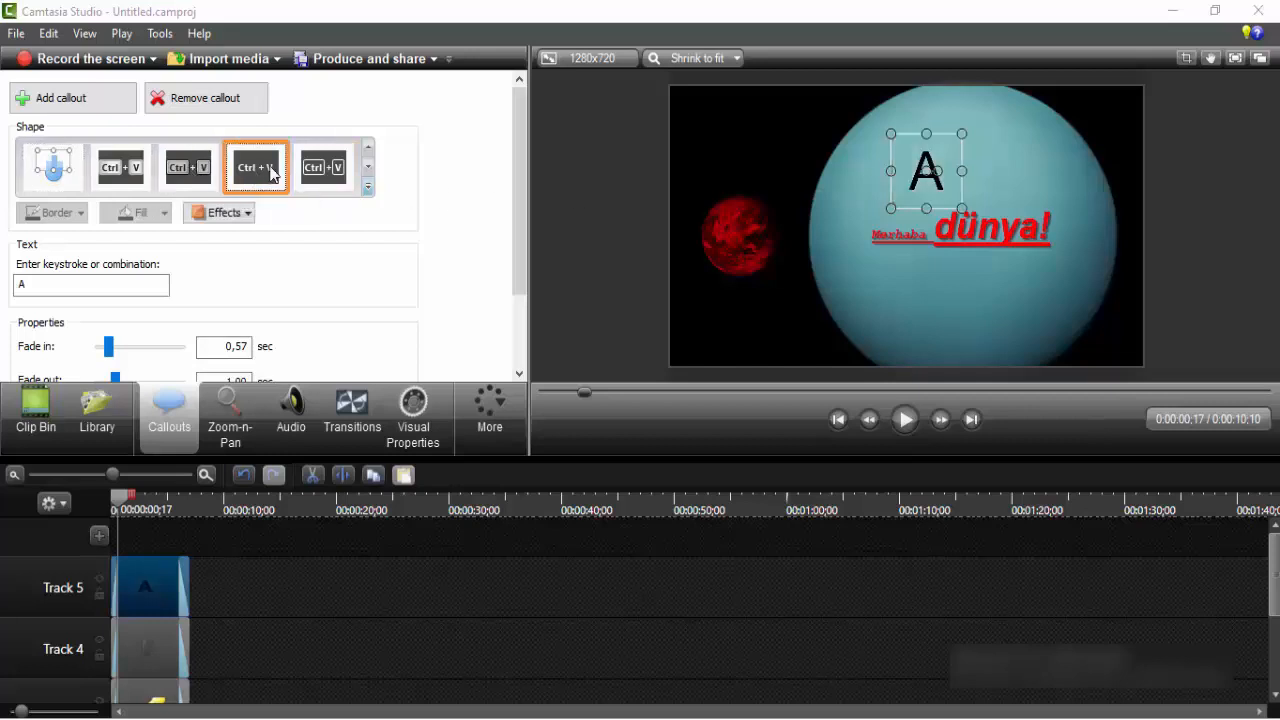
pyautogui.click(323, 168)
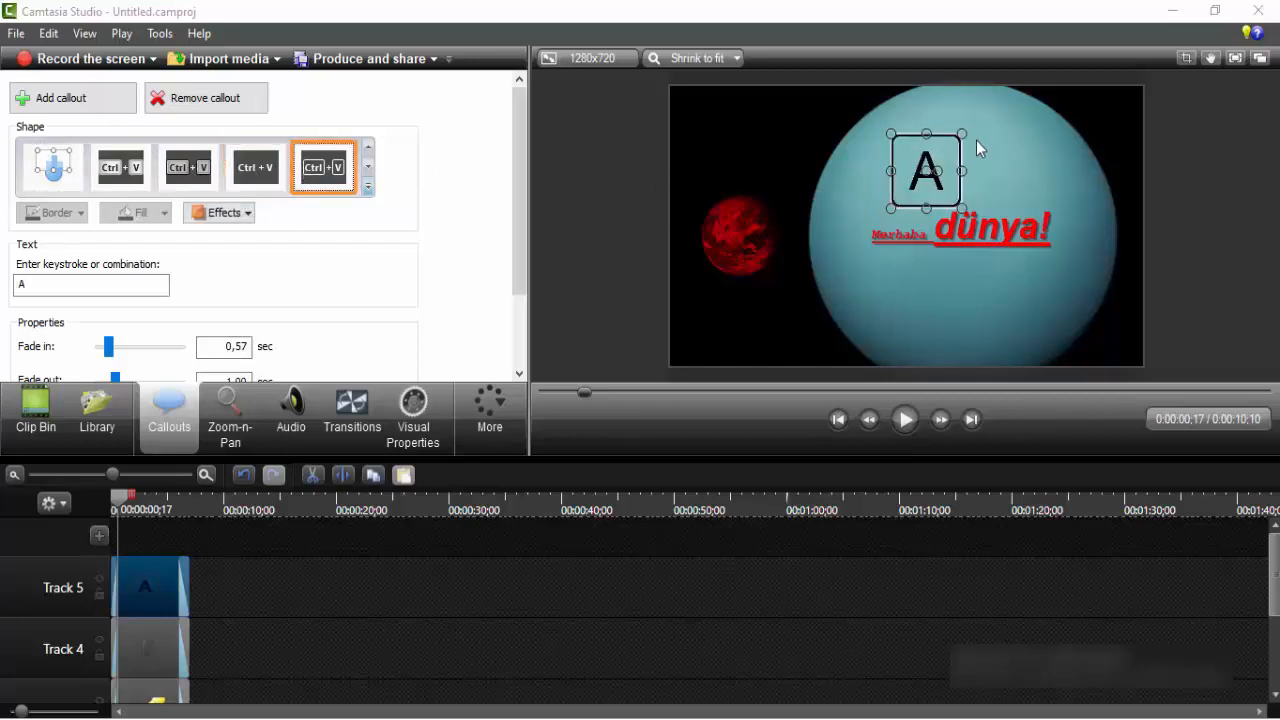
pyautogui.click(1046, 169)
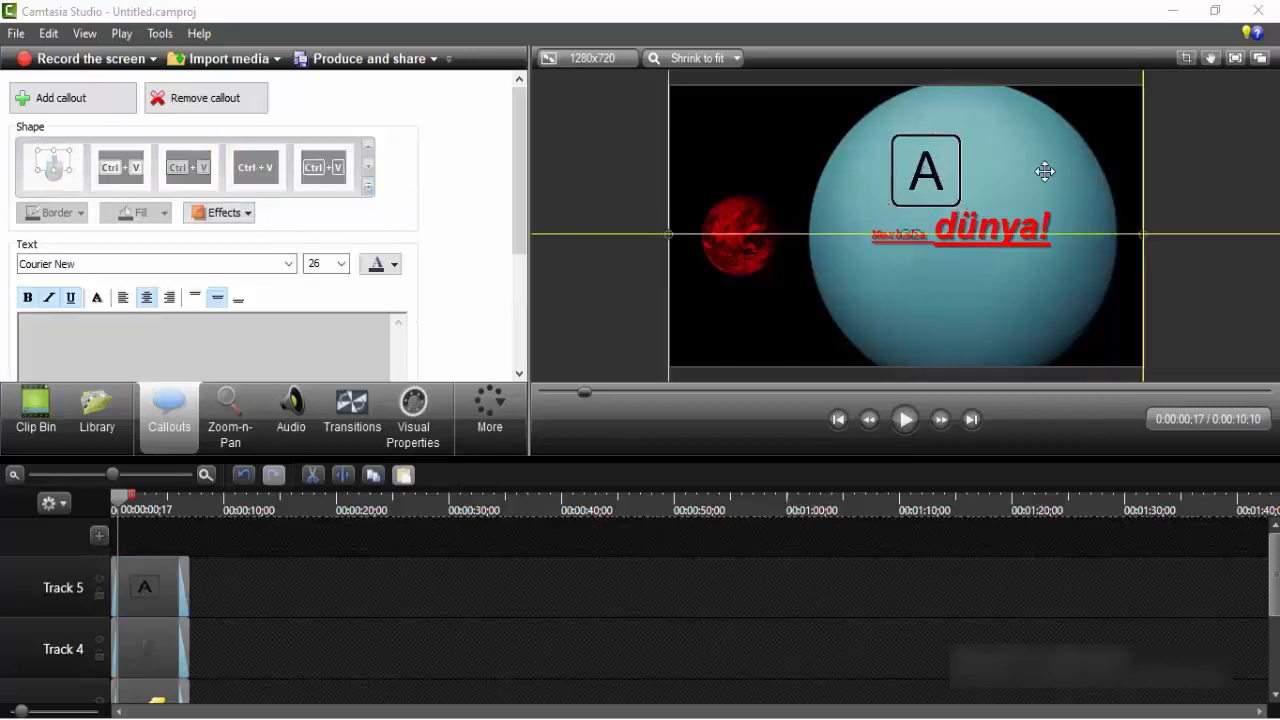
pyautogui.click(256, 180)
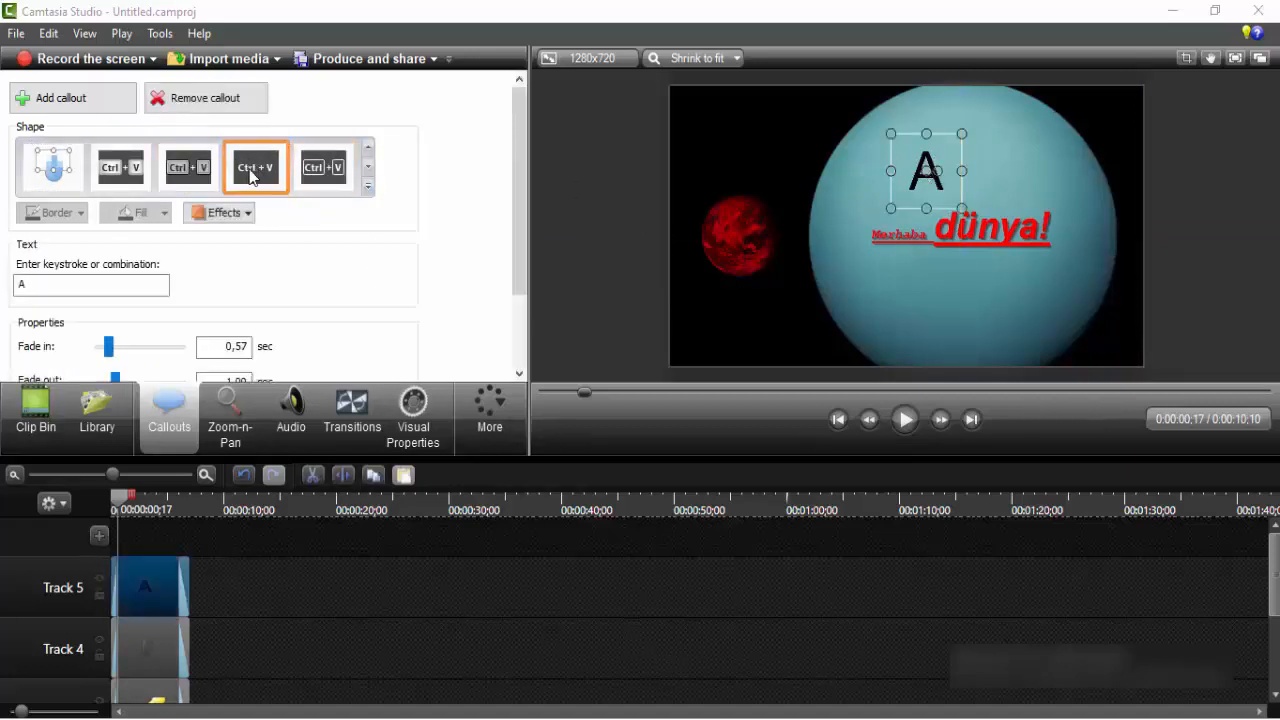
pyautogui.click(578, 653)
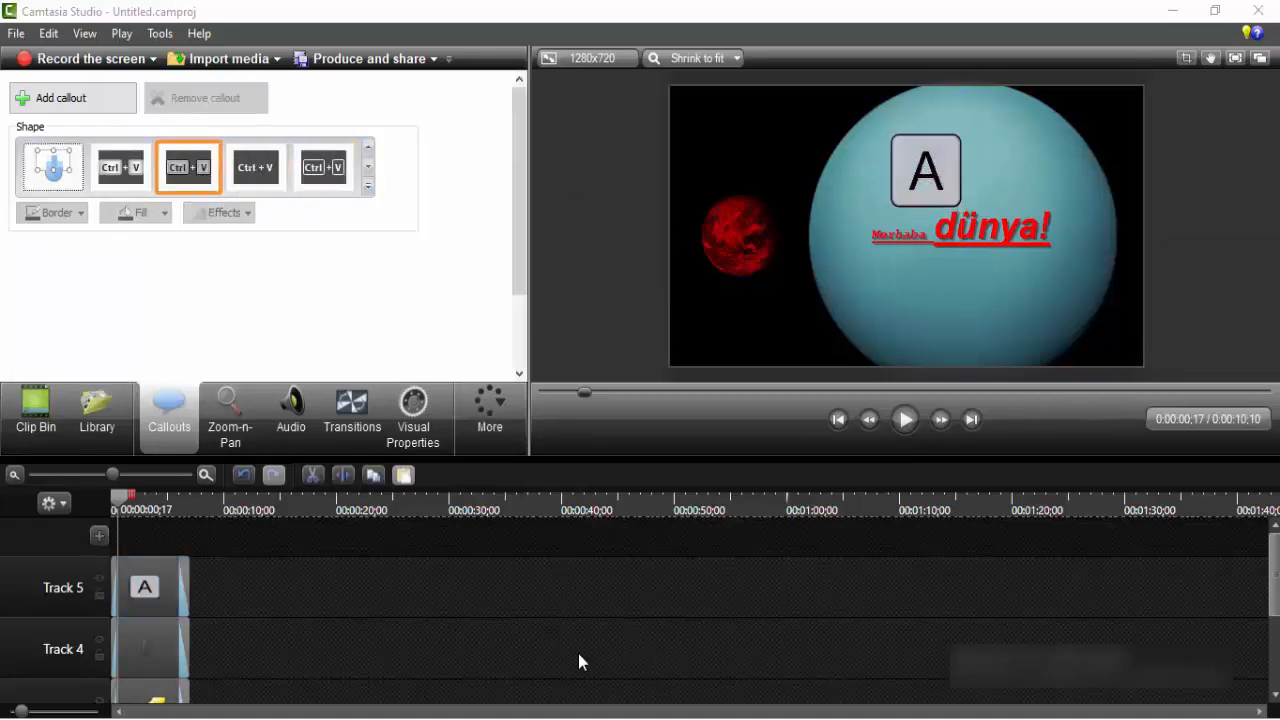
# Shrink the A key callout, move it below the small red planet and remove it from Track 5.
pyautogui.click(922, 165)
pyautogui.moveTo(961, 207); pyautogui.dragTo(715, 331)
pyautogui.click(744, 605)
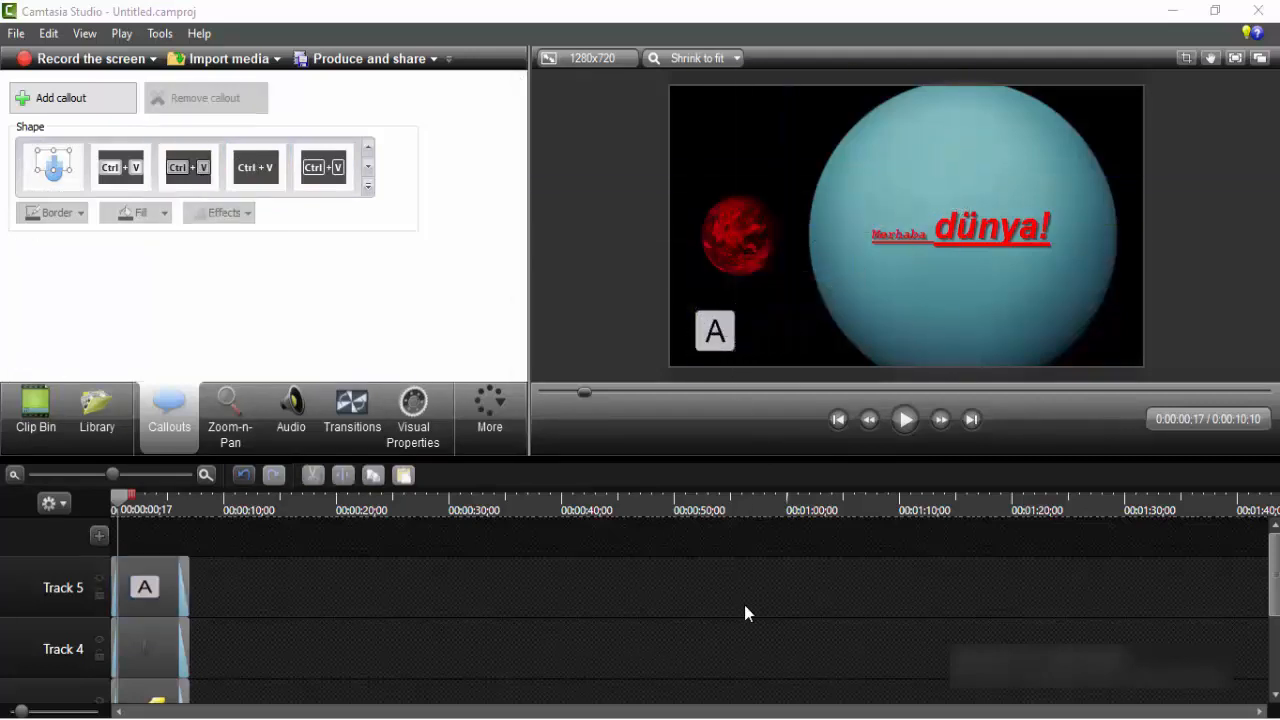
pyautogui.click(368, 185)
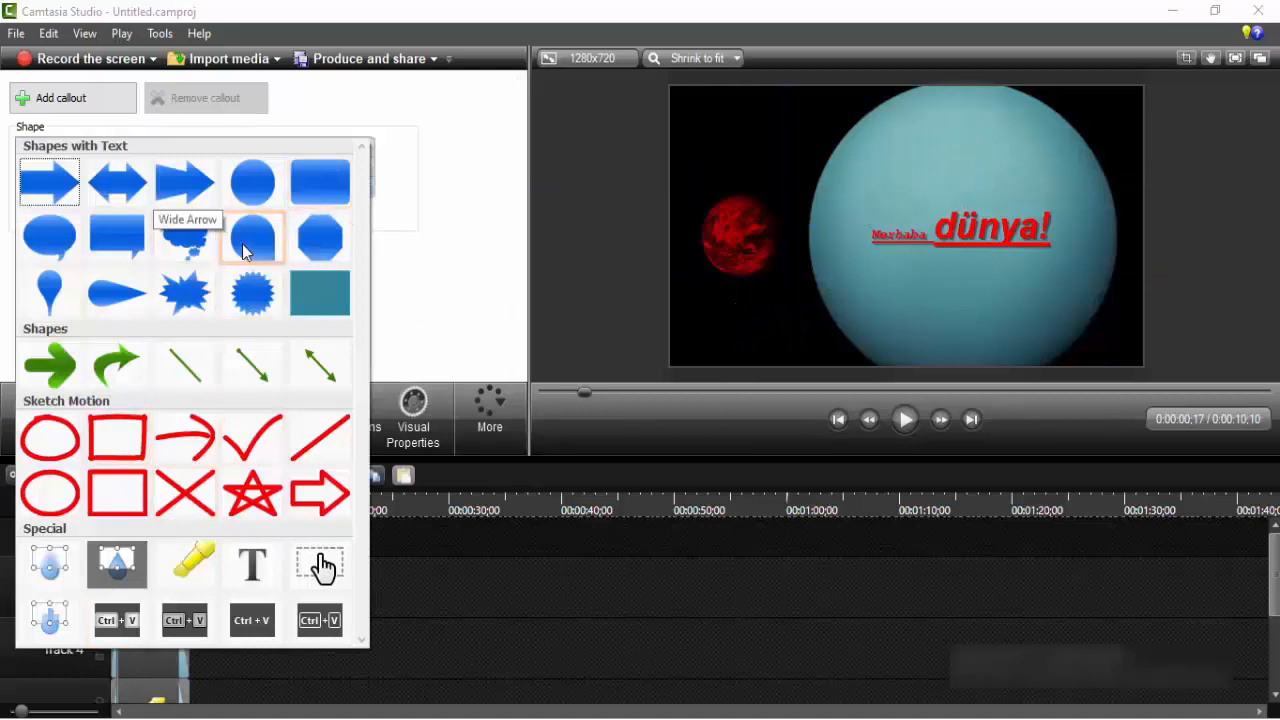
pyautogui.click(461, 179)
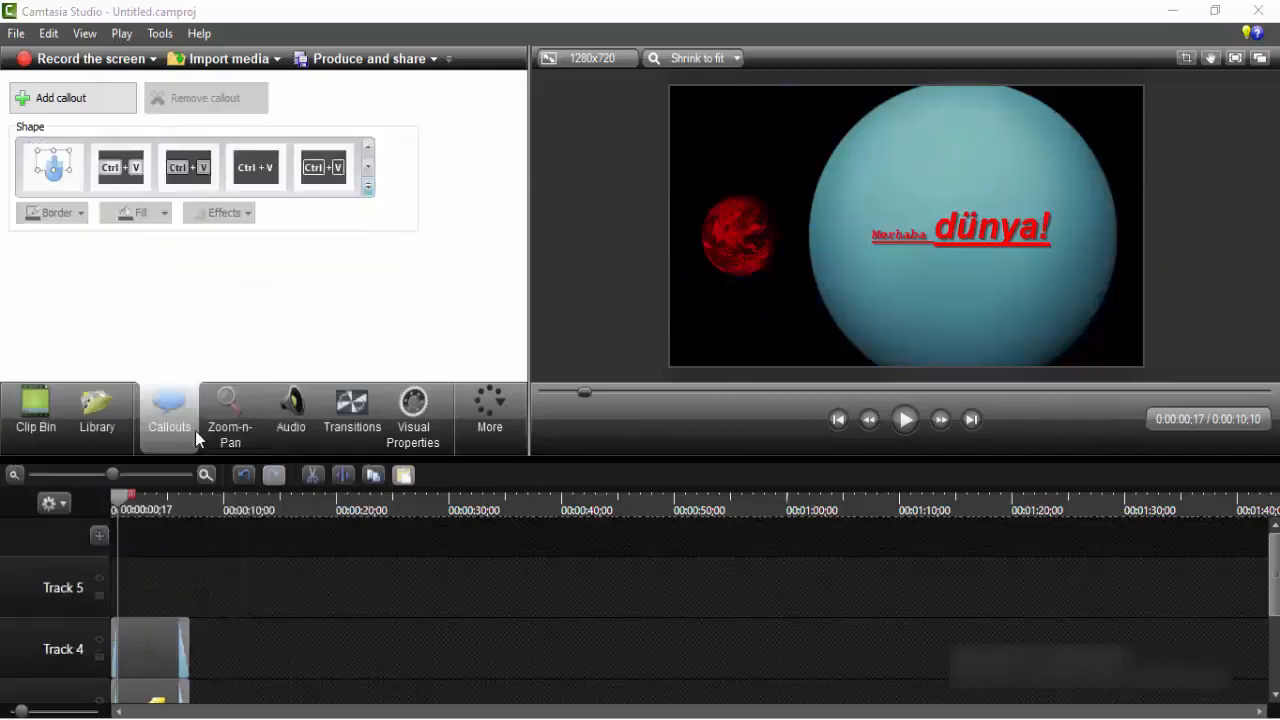
# Open the transitions collection and look through the available effects.
pyautogui.click(355, 411)
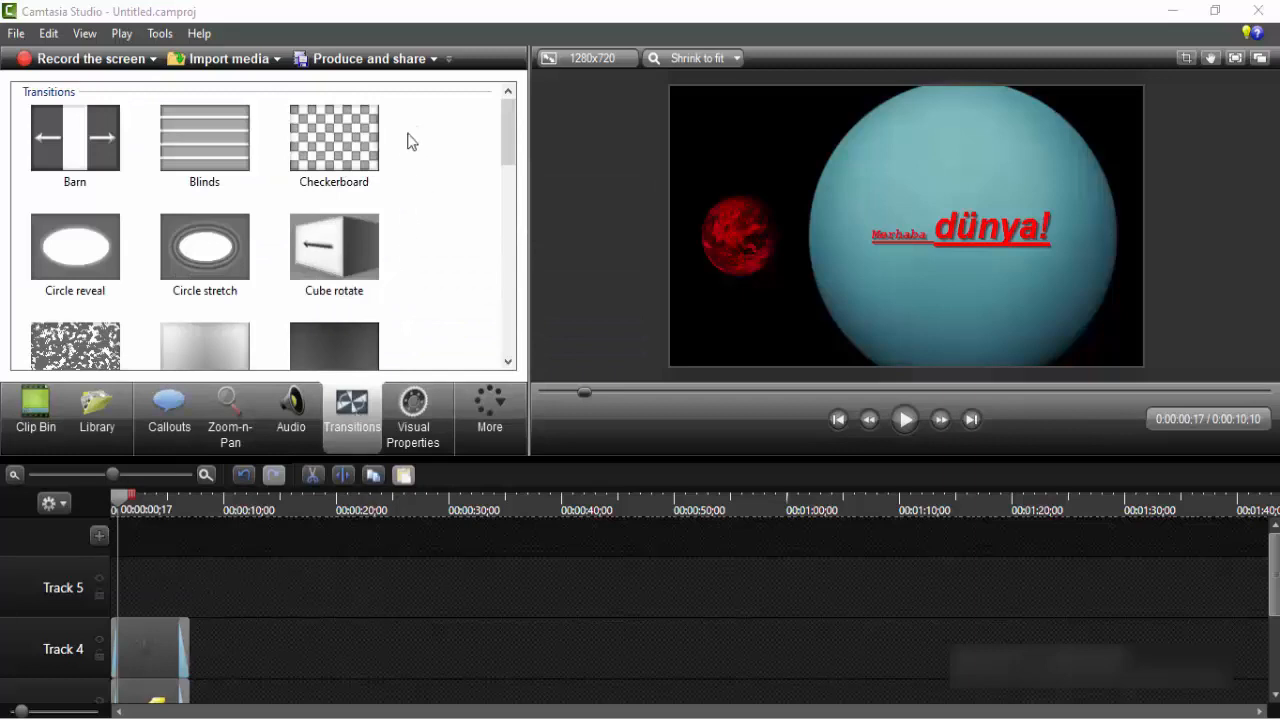
pyautogui.moveTo(505, 128)
pyautogui.mouseDown()
pyautogui.moveTo(514, 325)
pyautogui.moveTo(512, 105)
pyautogui.mouseUp()
pyautogui.scroll(-3, 512, 160)
# Delete the text, highlight and spotlight callouts from Tracks 4, 3 and 2, keeping only the planet image on Track 1.
pyautogui.click(155, 628)
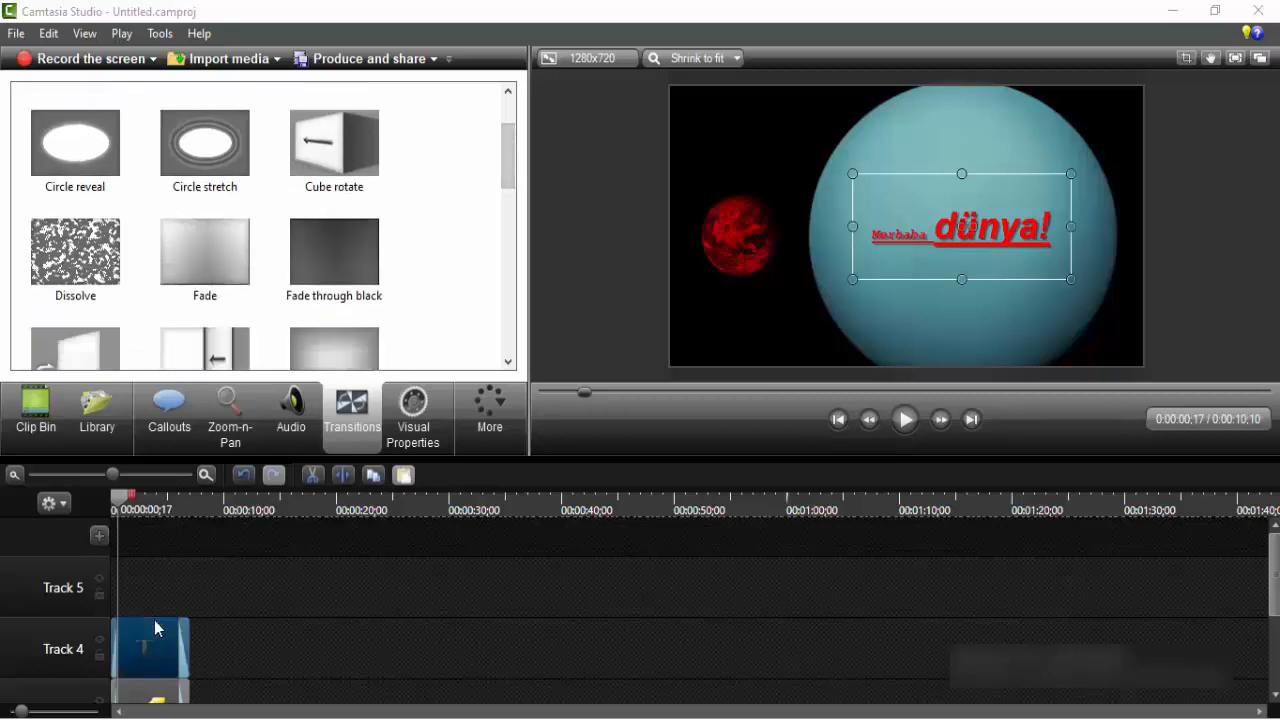
pyautogui.press('Delete')
pyautogui.click(152, 692)
pyautogui.press('Delete')
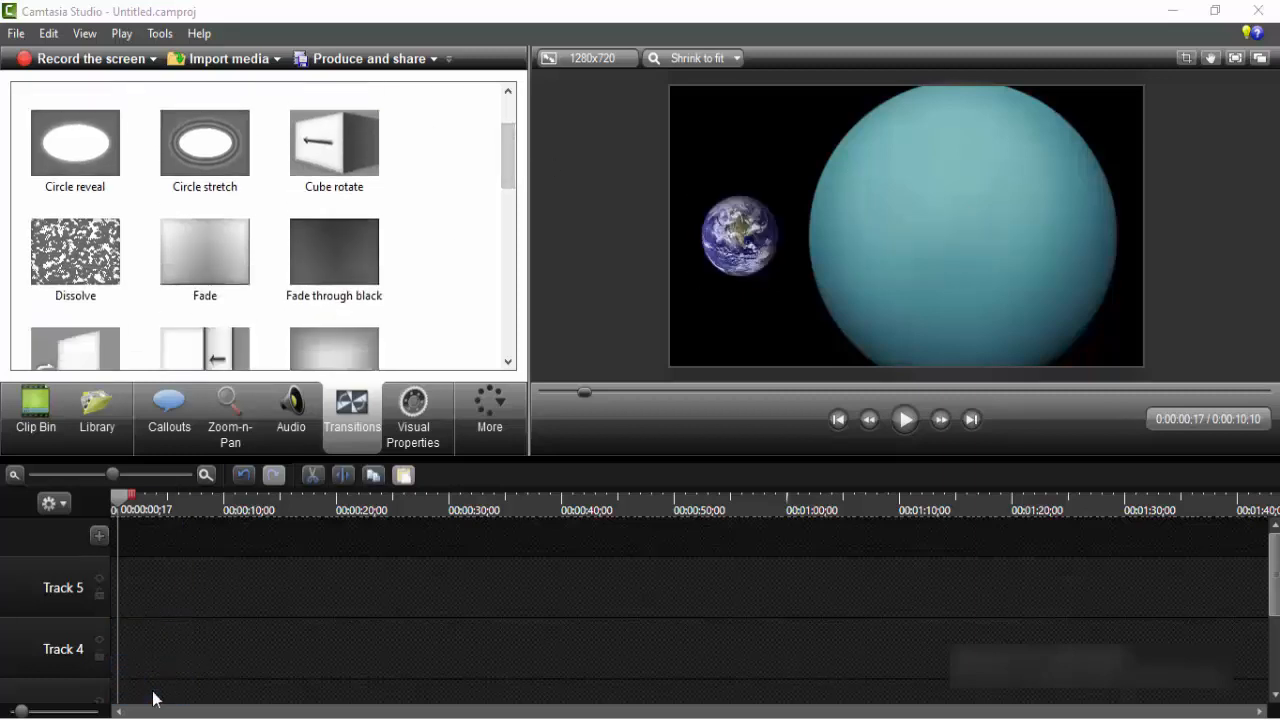
pyautogui.moveTo(1276, 588); pyautogui.dragTo(1276, 655)
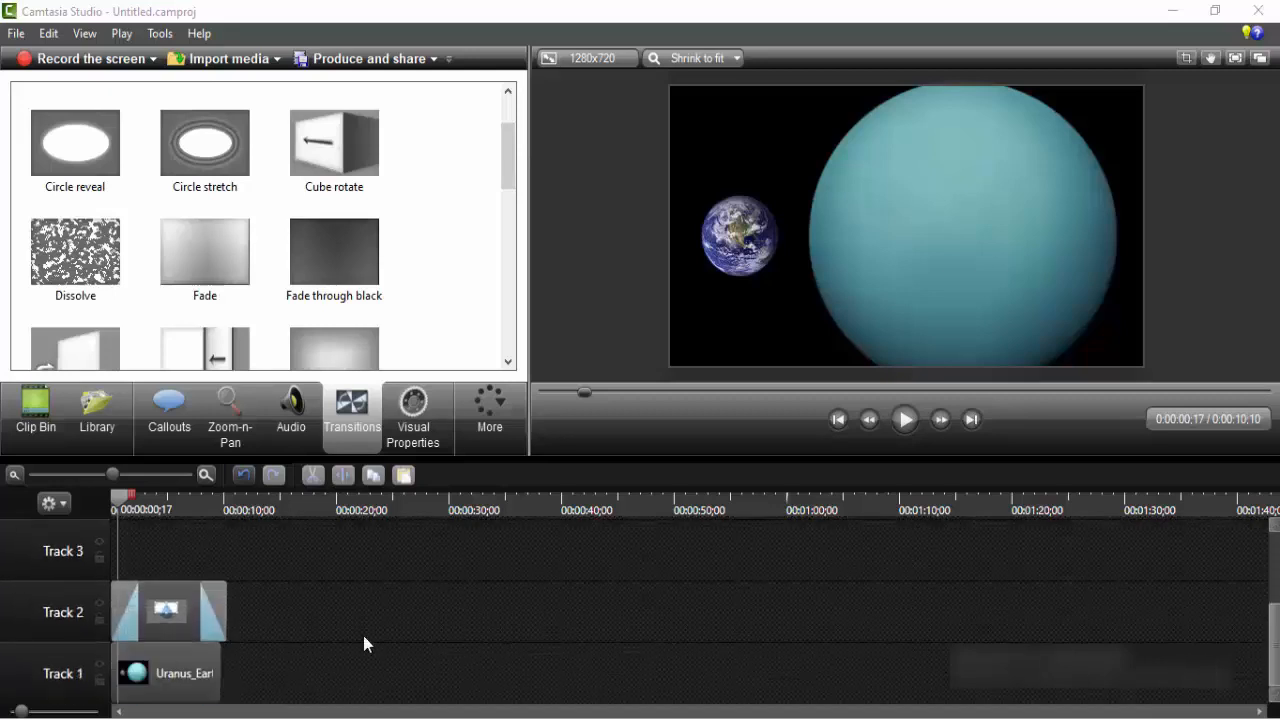
pyautogui.click(140, 607)
pyautogui.press('Delete')
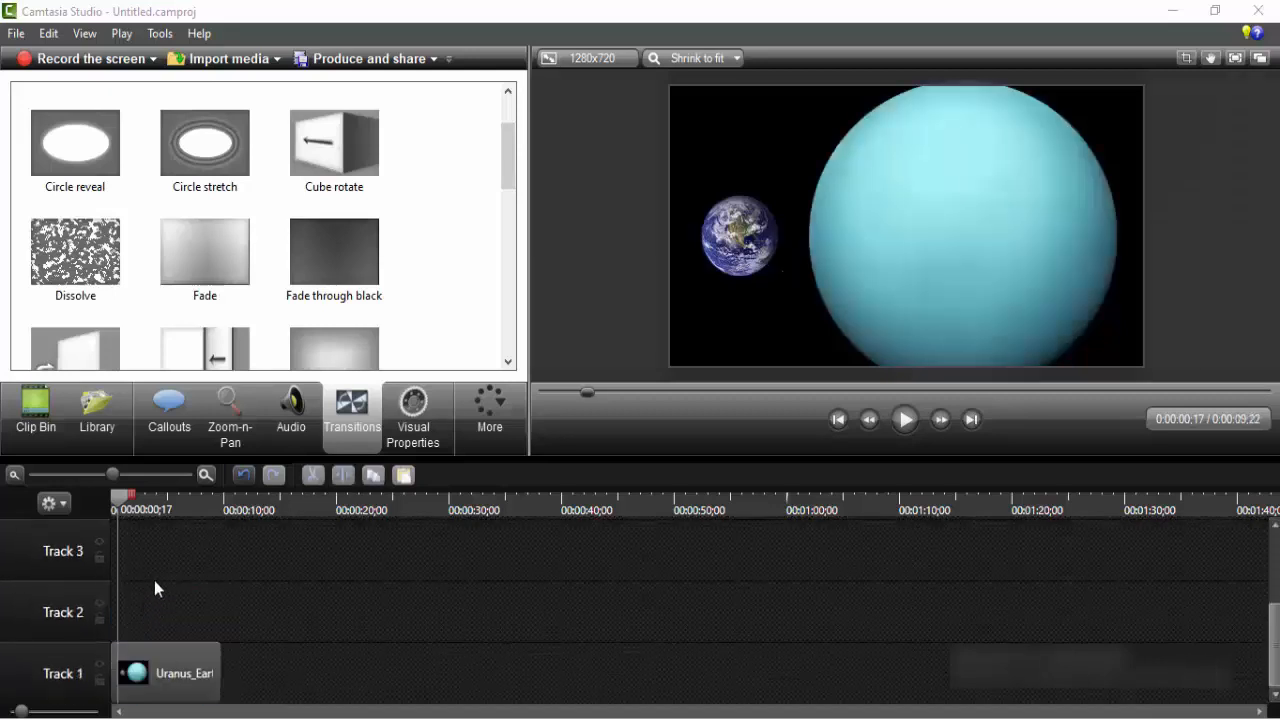
# Add a Barn transition to the start of the planet clip on Track 1 and preview it from the beginning.
pyautogui.click(175, 667)
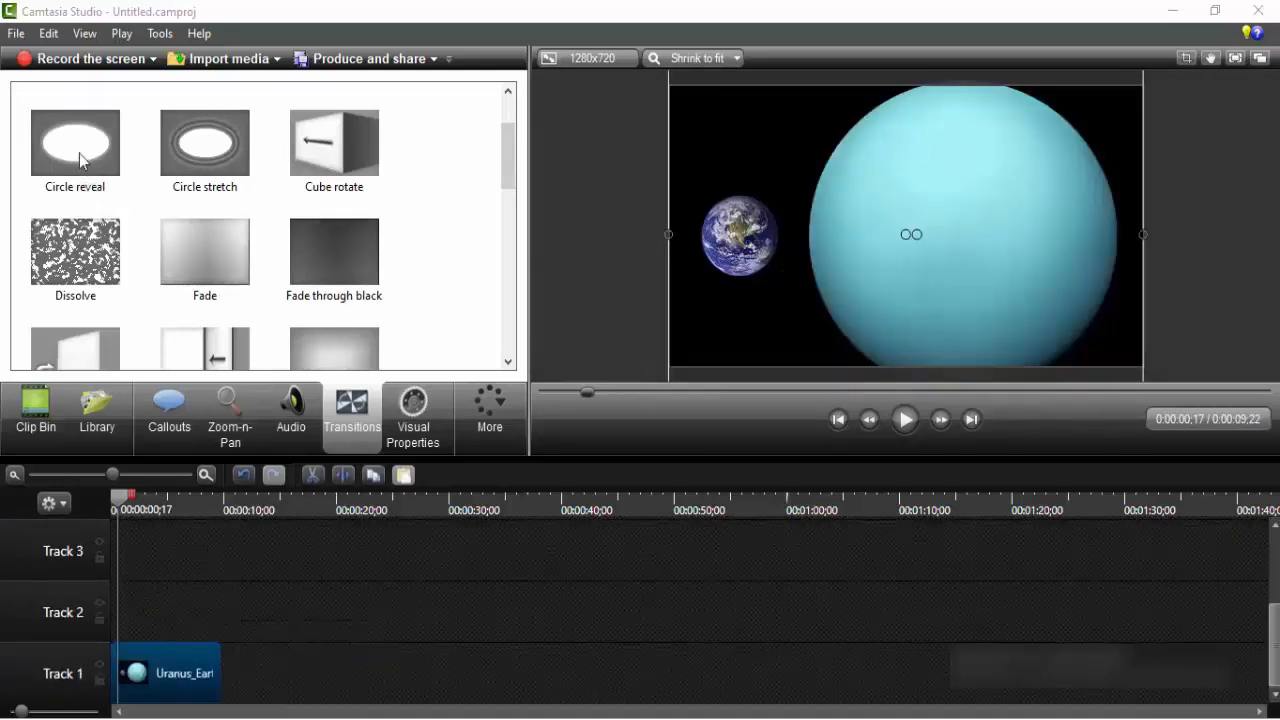
pyautogui.moveTo(507, 158); pyautogui.dragTo(507, 135)
pyautogui.moveTo(75, 140); pyautogui.dragTo(136, 162)
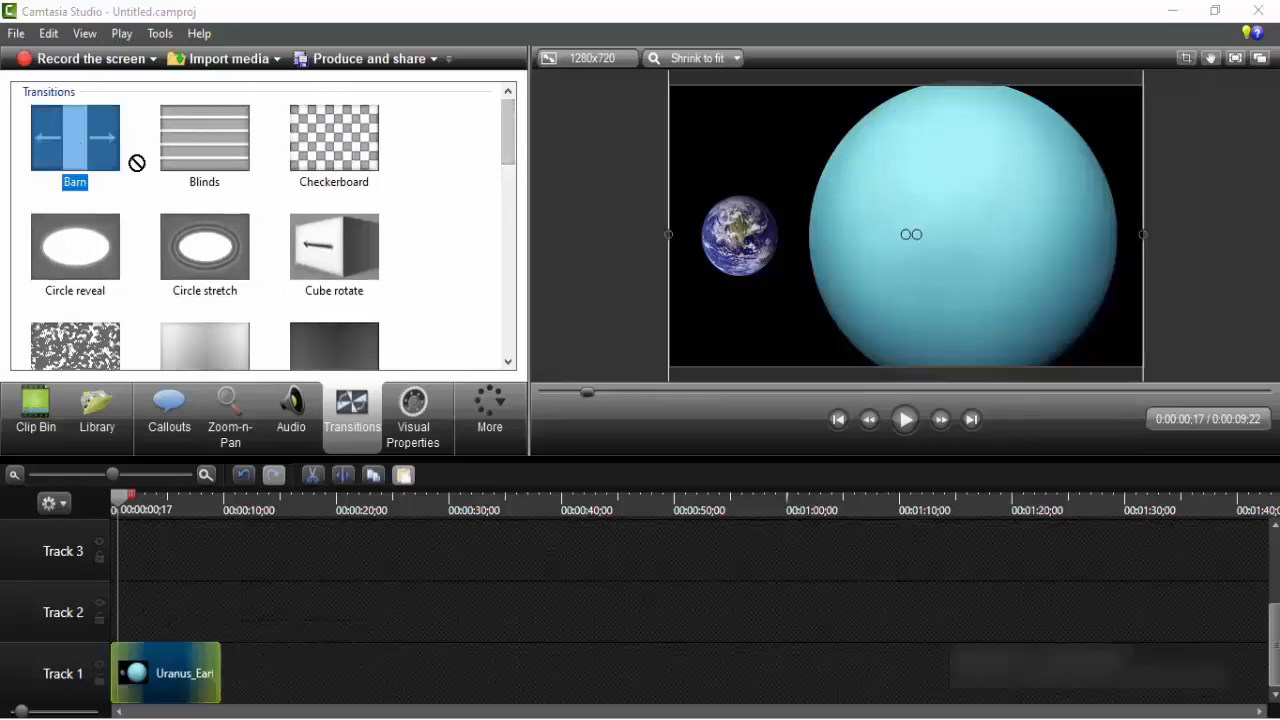
pyautogui.moveTo(220, 665)
pyautogui.mouseDown()
pyautogui.moveTo(212, 692)
pyautogui.moveTo(106, 674)
pyautogui.moveTo(135, 690)
pyautogui.moveTo(190, 688)
pyautogui.moveTo(118, 690)
pyautogui.mouseUp()
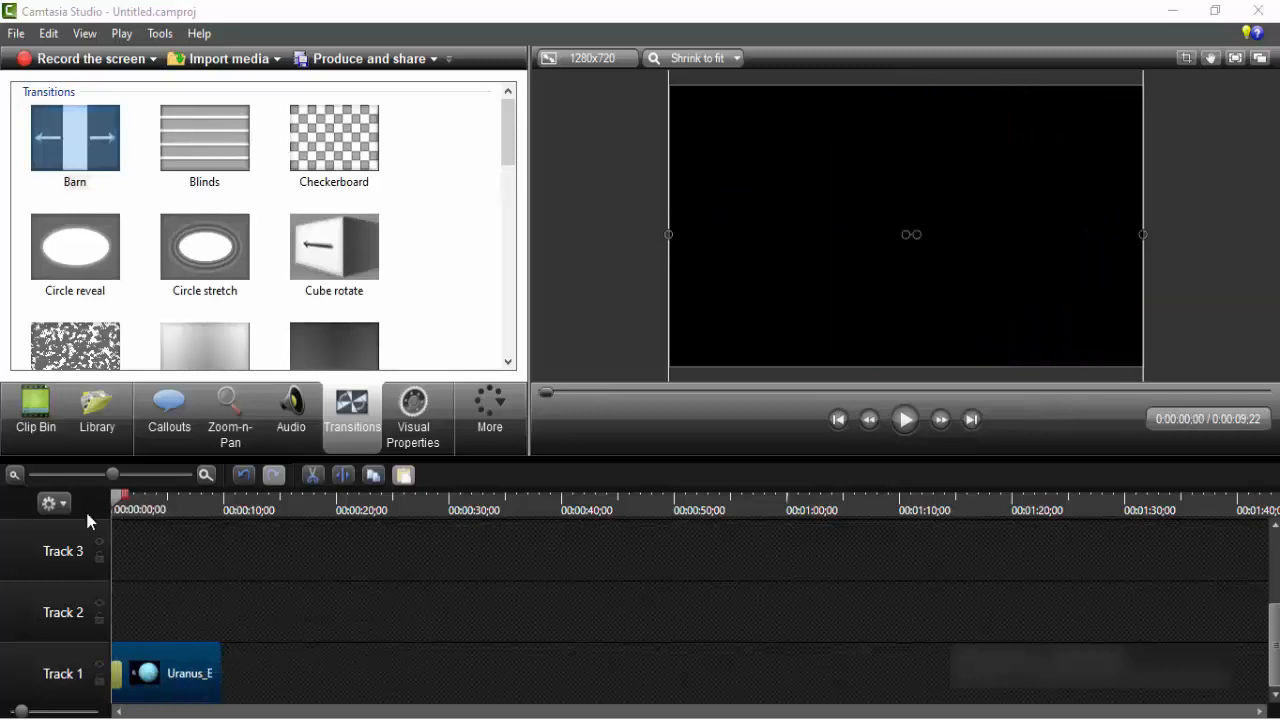
pyautogui.click(910, 427)
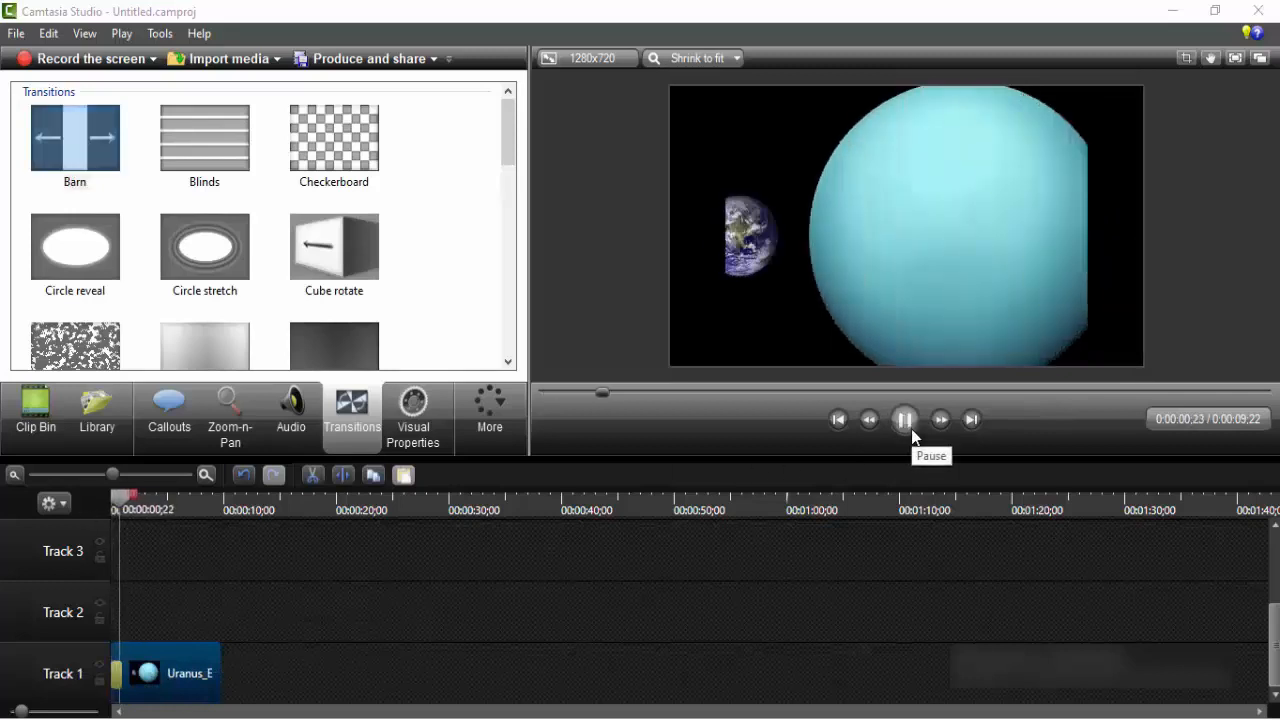
pyautogui.click(910, 430)
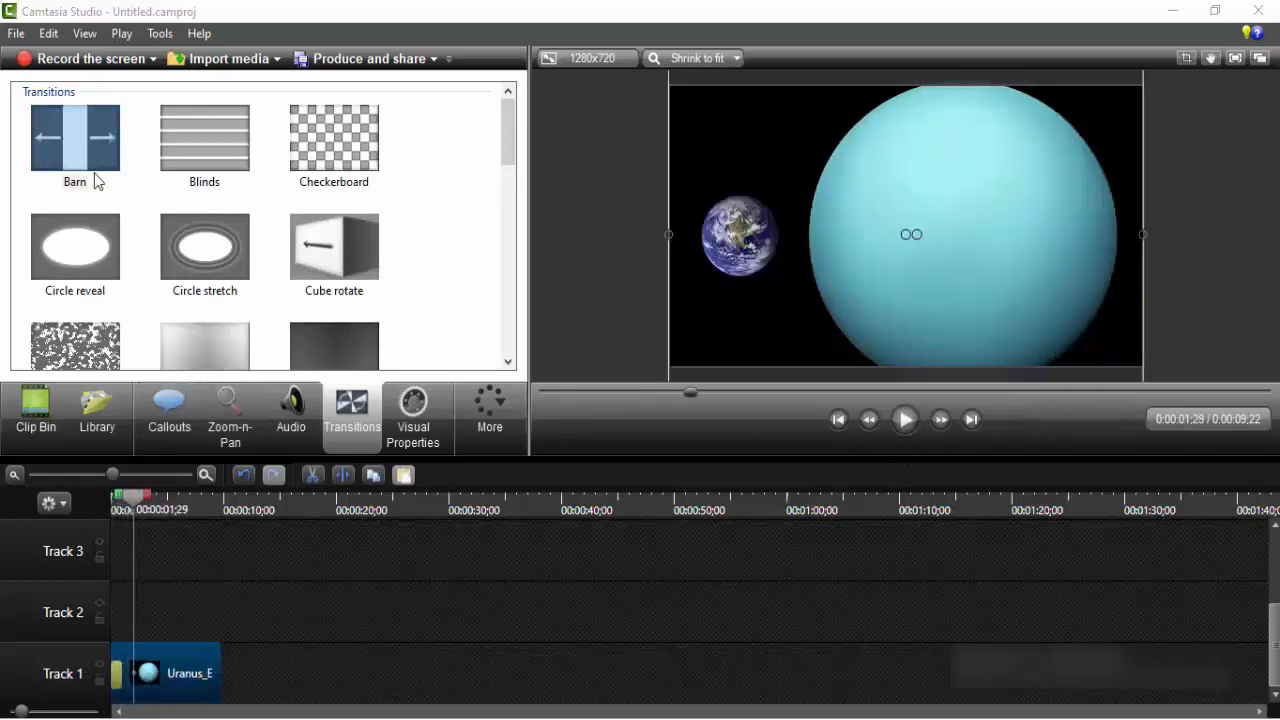
# Add a Barn transition to the end of the planet clip and move the playhead to 0:00:09;09 inside it.
pyautogui.moveTo(94, 177); pyautogui.dragTo(207, 620)
pyautogui.moveTo(214, 690); pyautogui.dragTo(214, 690)
pyautogui.click(210, 507)
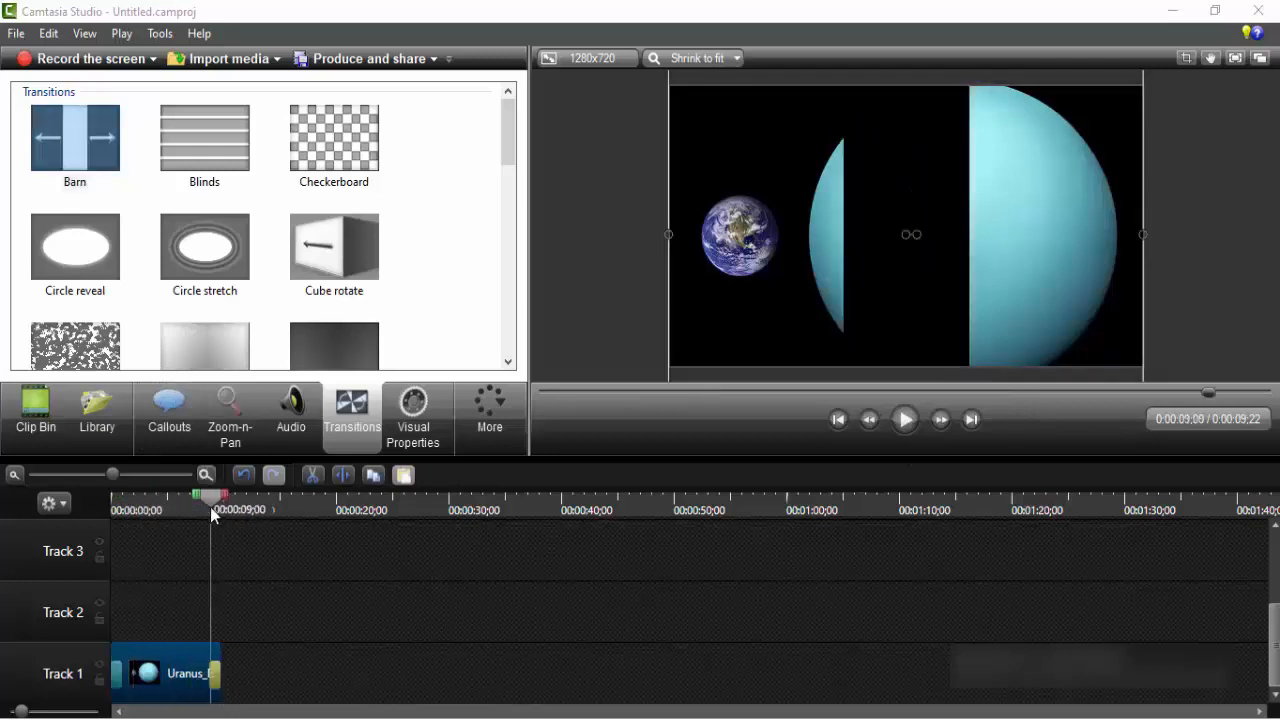
# Preview the ending Barn transition, place the Venus library image directly after the Uranus clip on Track 1, and scale it to fill the canvas.
pyautogui.click(907, 421)
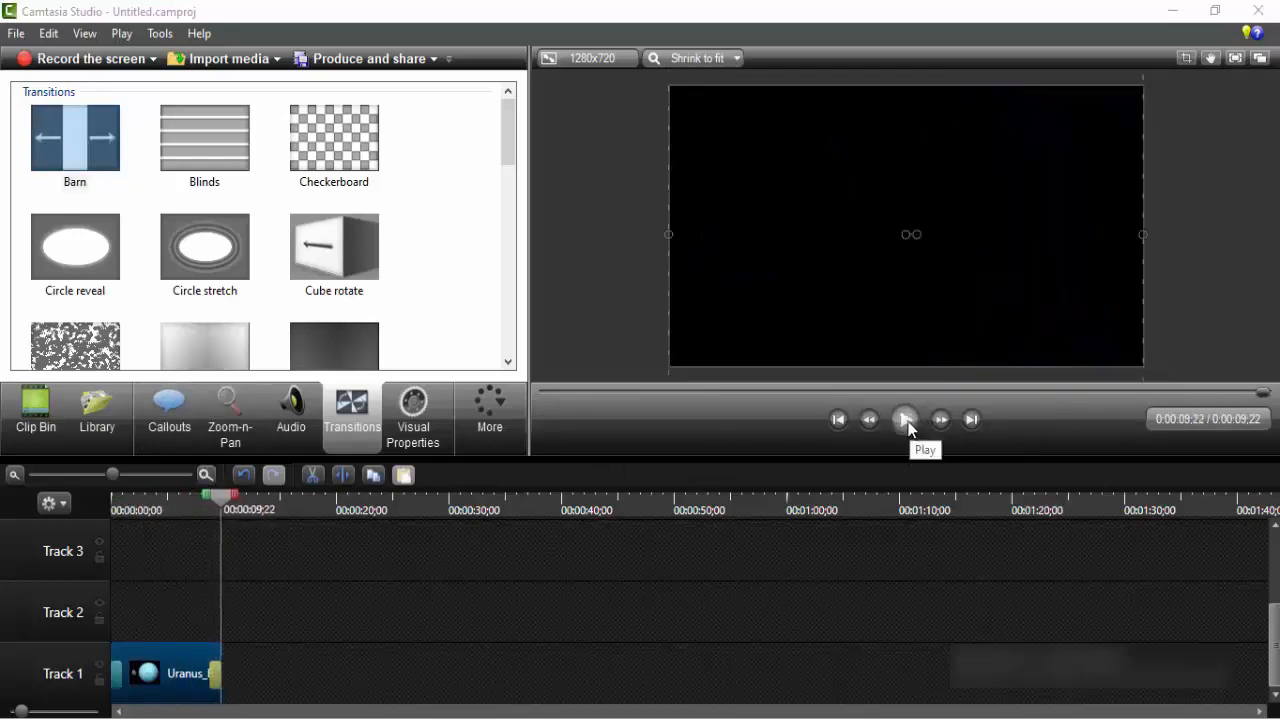
pyautogui.click(98, 408)
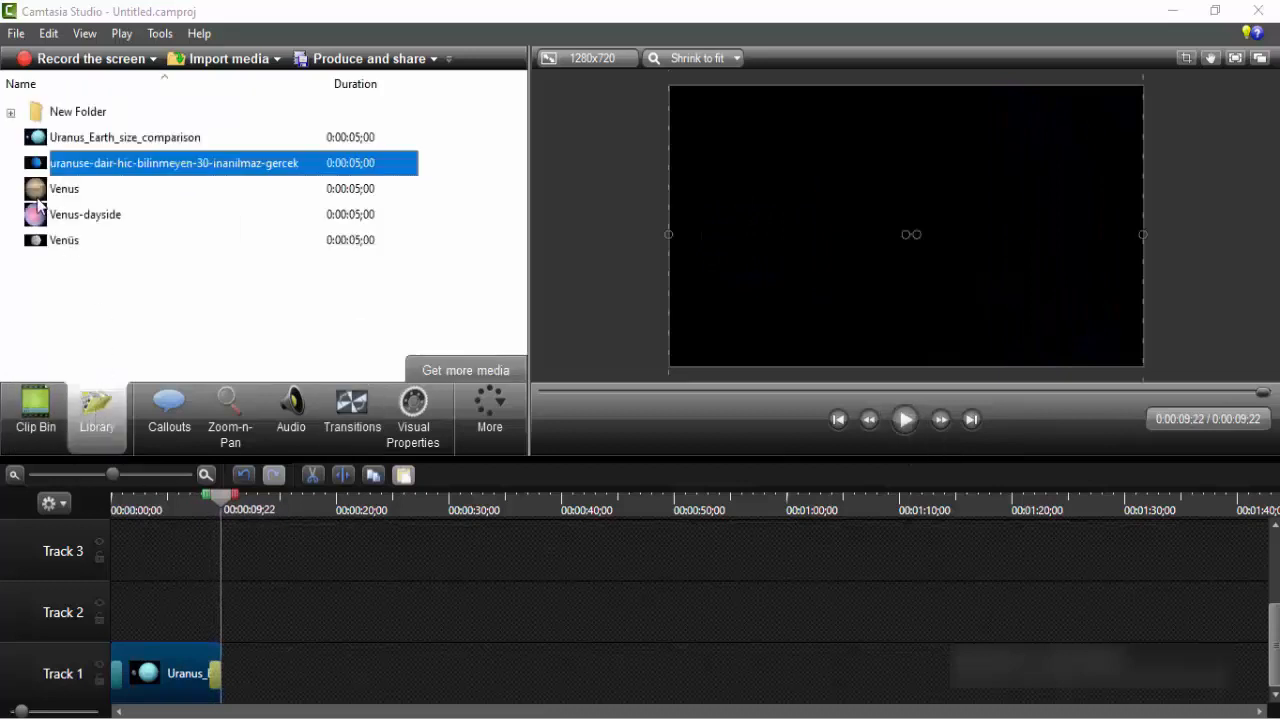
pyautogui.moveTo(37, 196); pyautogui.dragTo(343, 672)
pyautogui.moveTo(796, 343); pyautogui.dragTo(675, 381)
pyautogui.moveTo(1019, 112); pyautogui.dragTo(1143, 92)
pyautogui.click(748, 683)
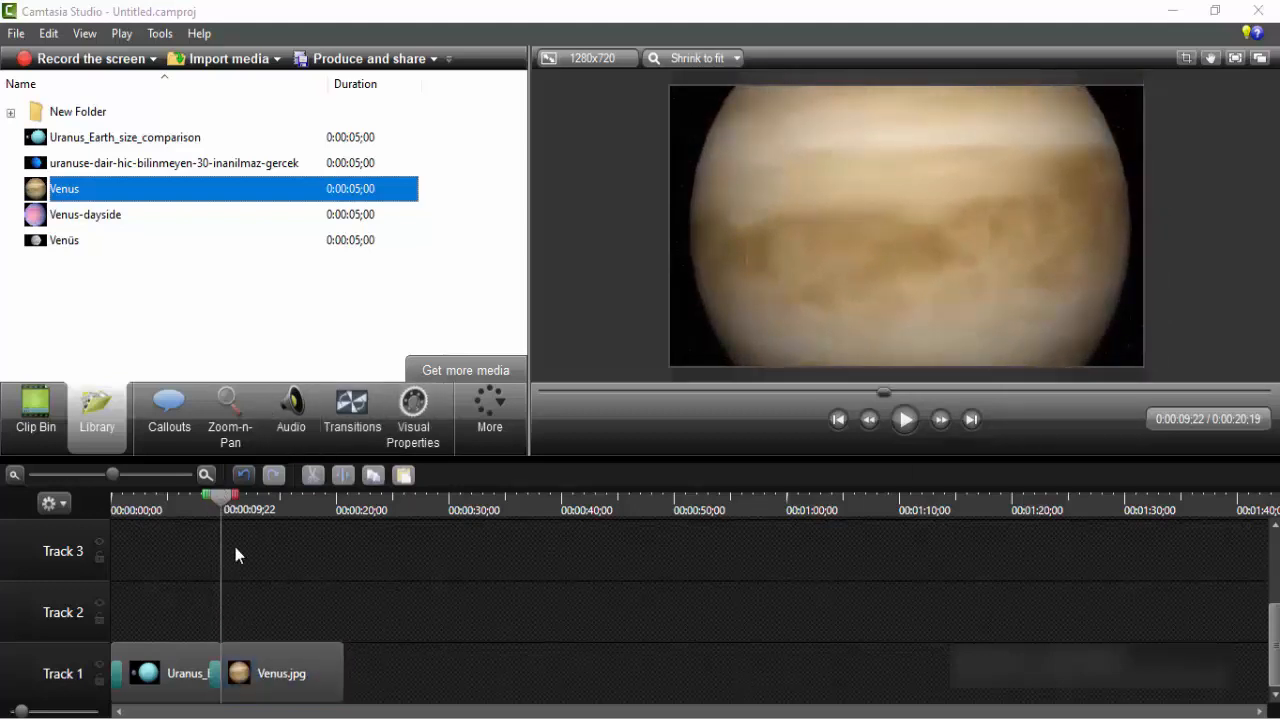
# Delete the Uranus clip's end transition, add a Barn transition between the Uranus and Venus clips, and preview it.
pyautogui.click(213, 674)
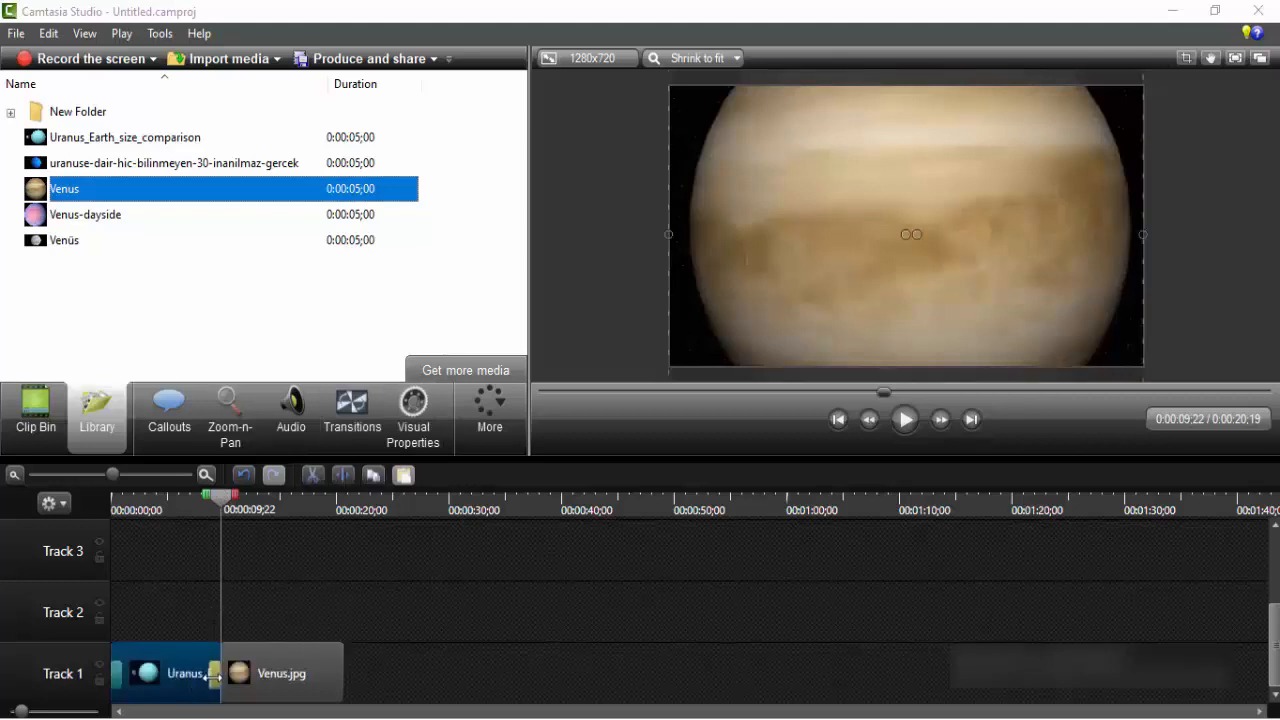
pyautogui.press('Delete')
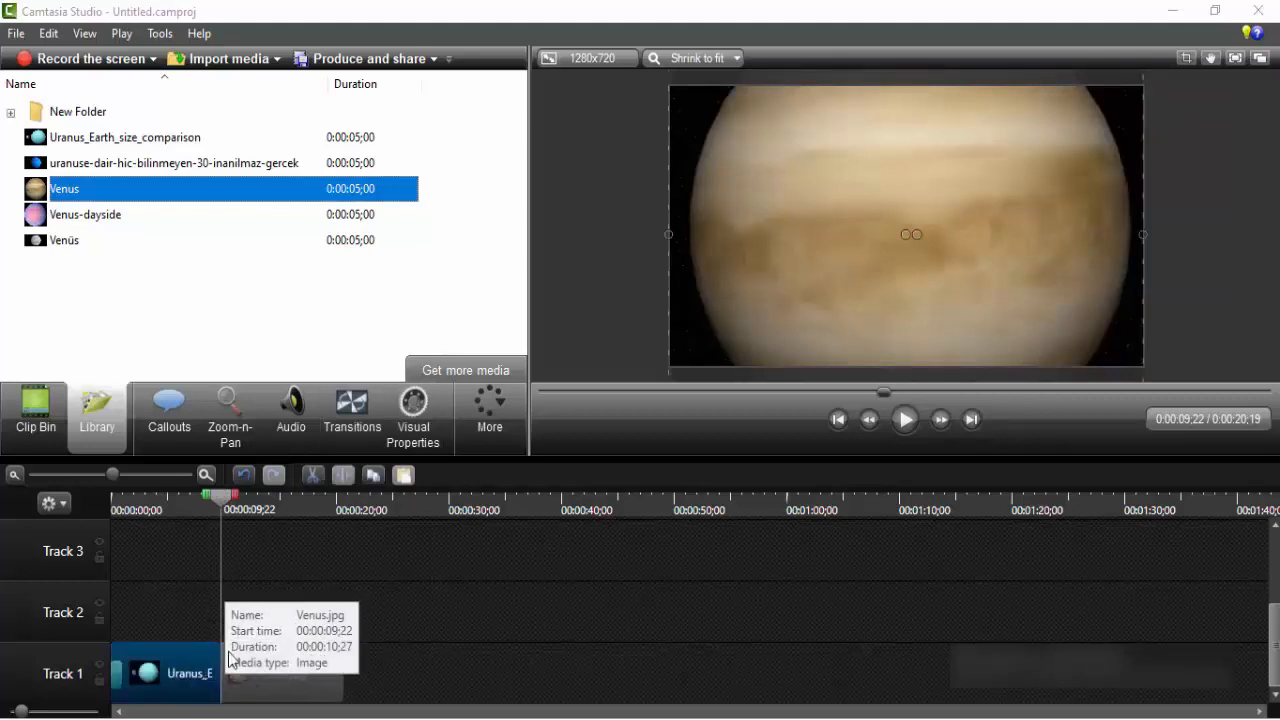
pyautogui.moveTo(221, 497); pyautogui.dragTo(186, 499)
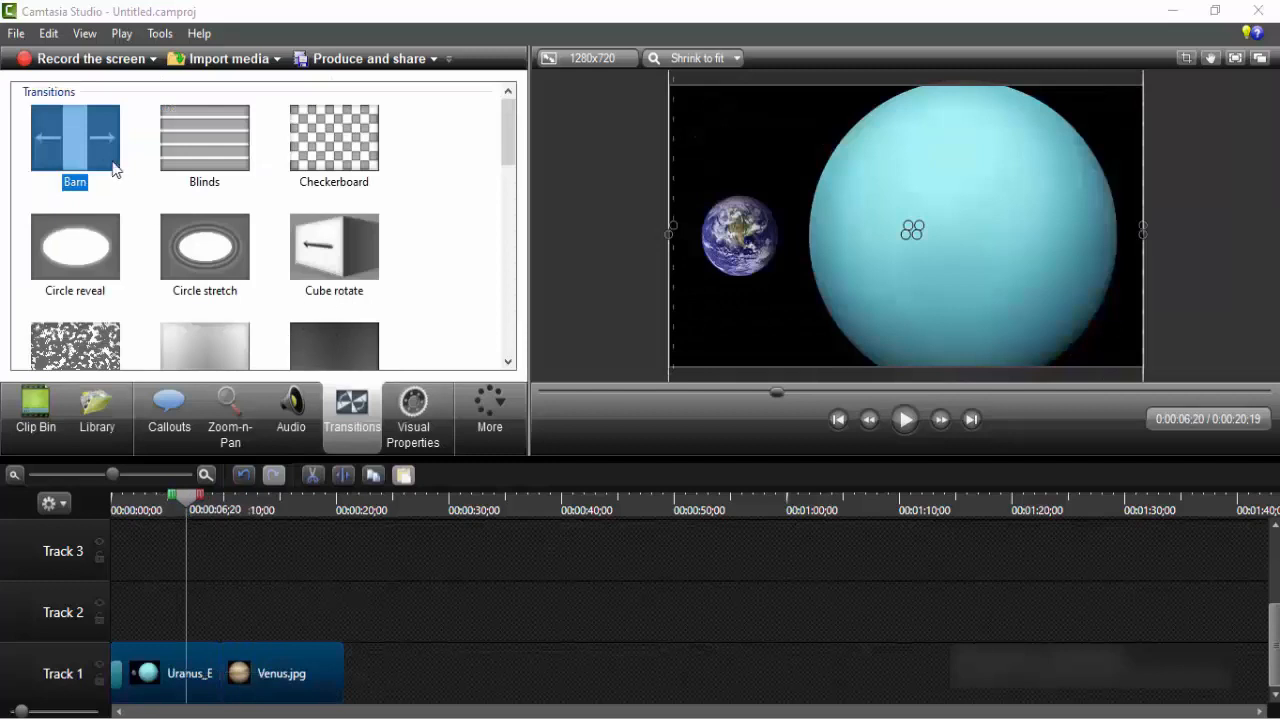
pyautogui.moveTo(115, 170)
pyautogui.mouseDown()
pyautogui.moveTo(240, 685)
pyautogui.moveTo(226, 682)
pyautogui.mouseUp()
pyautogui.click(910, 429)
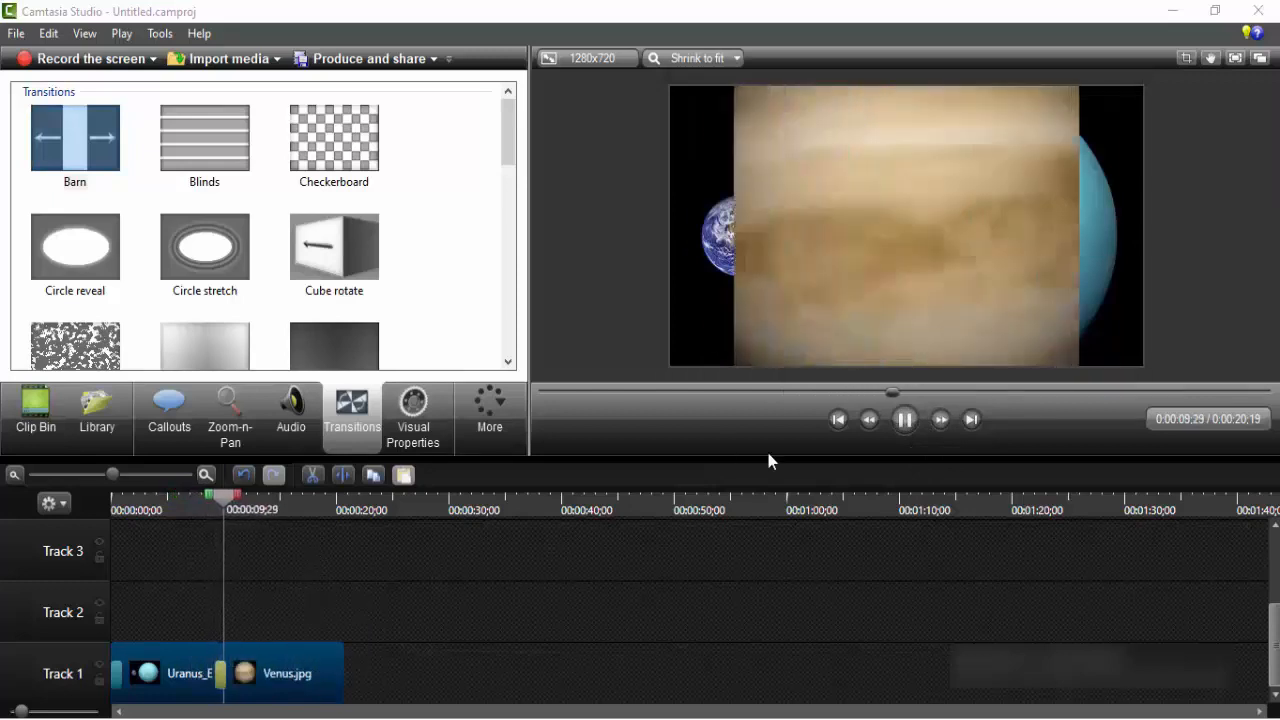
pyautogui.click(904, 421)
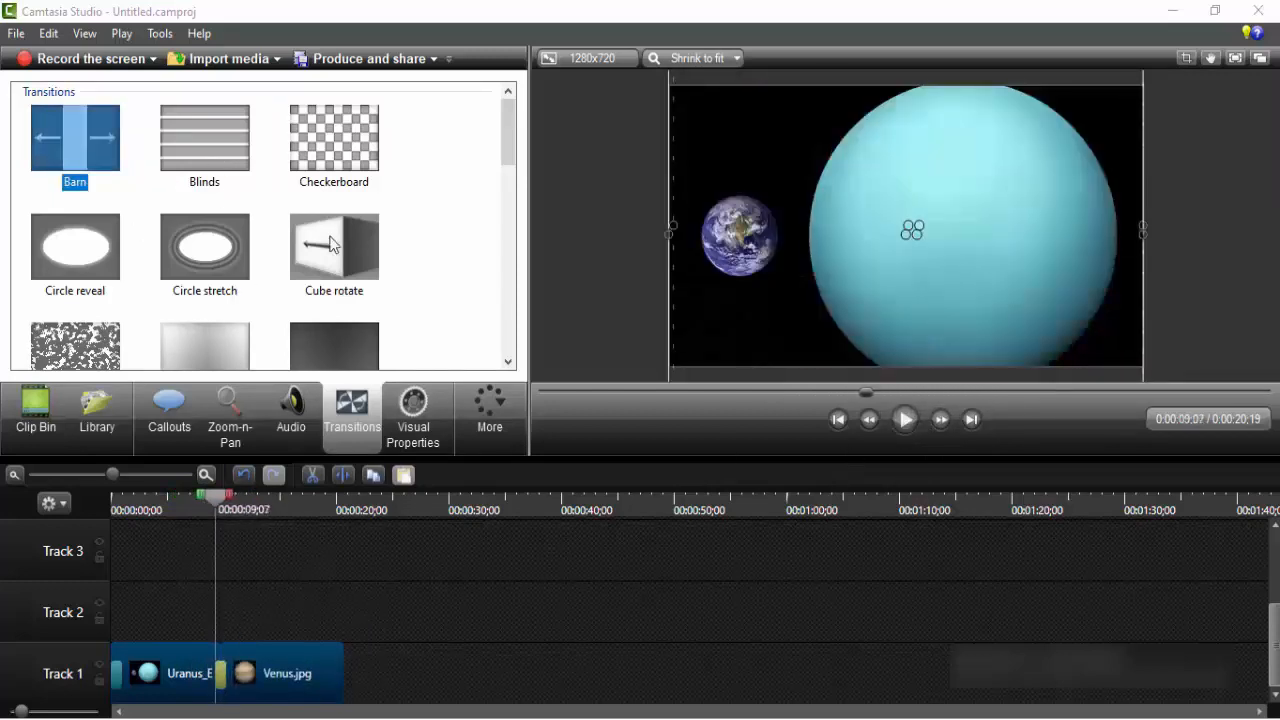
# Replace the transition between the Uranus and Venus clips with Blinds and preview it from 0:00:08;00.
pyautogui.moveTo(204, 137)
pyautogui.mouseDown()
pyautogui.moveTo(252, 652)
pyautogui.moveTo(226, 682)
pyautogui.mouseUp()
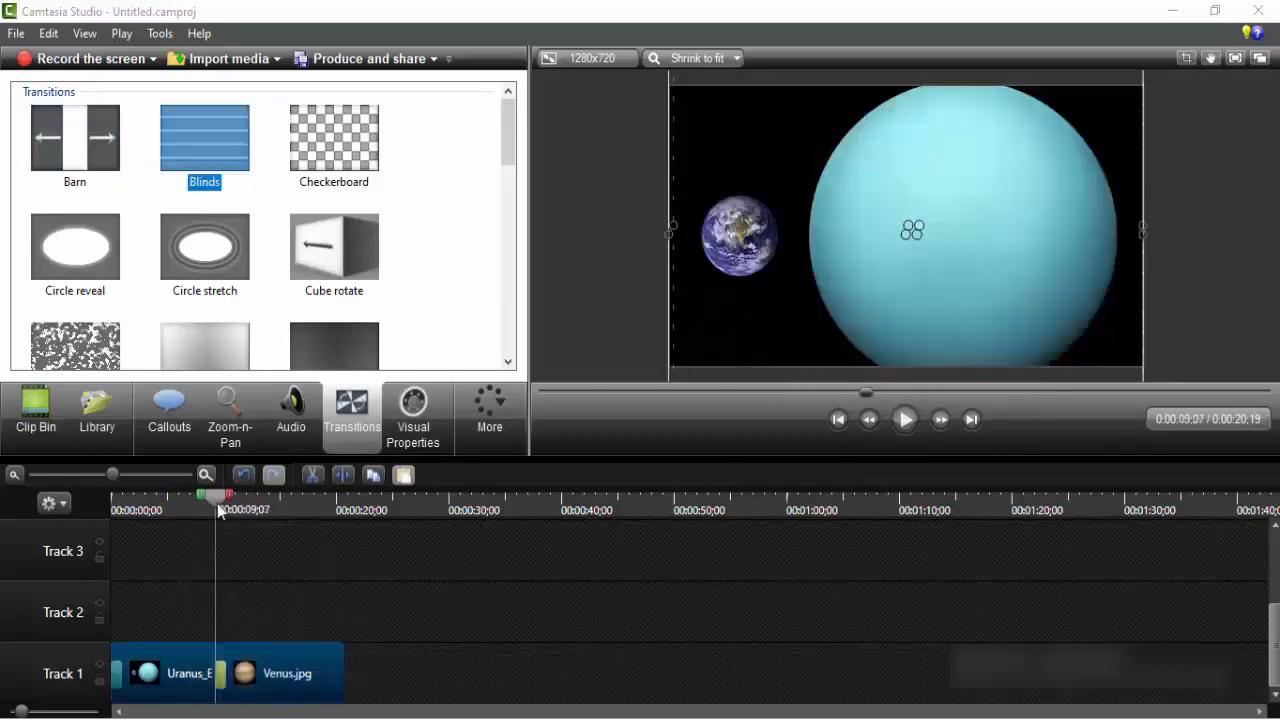
pyautogui.click(201, 505)
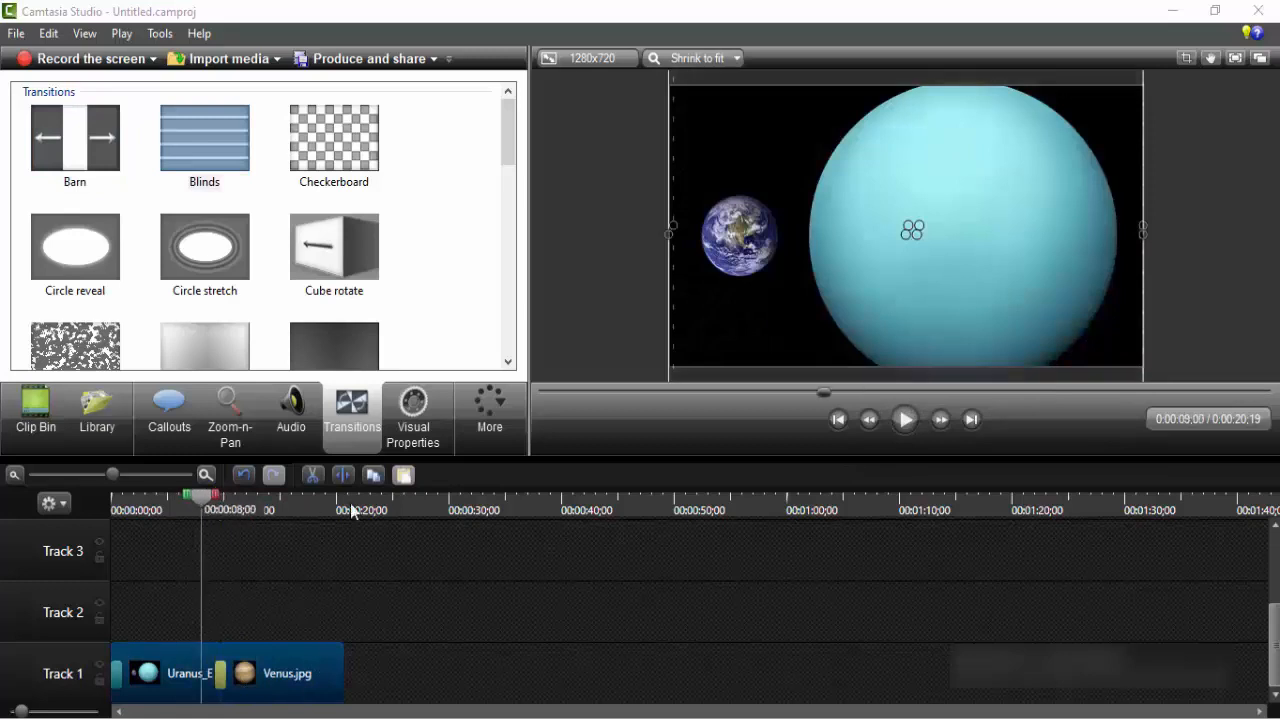
pyautogui.click(906, 421)
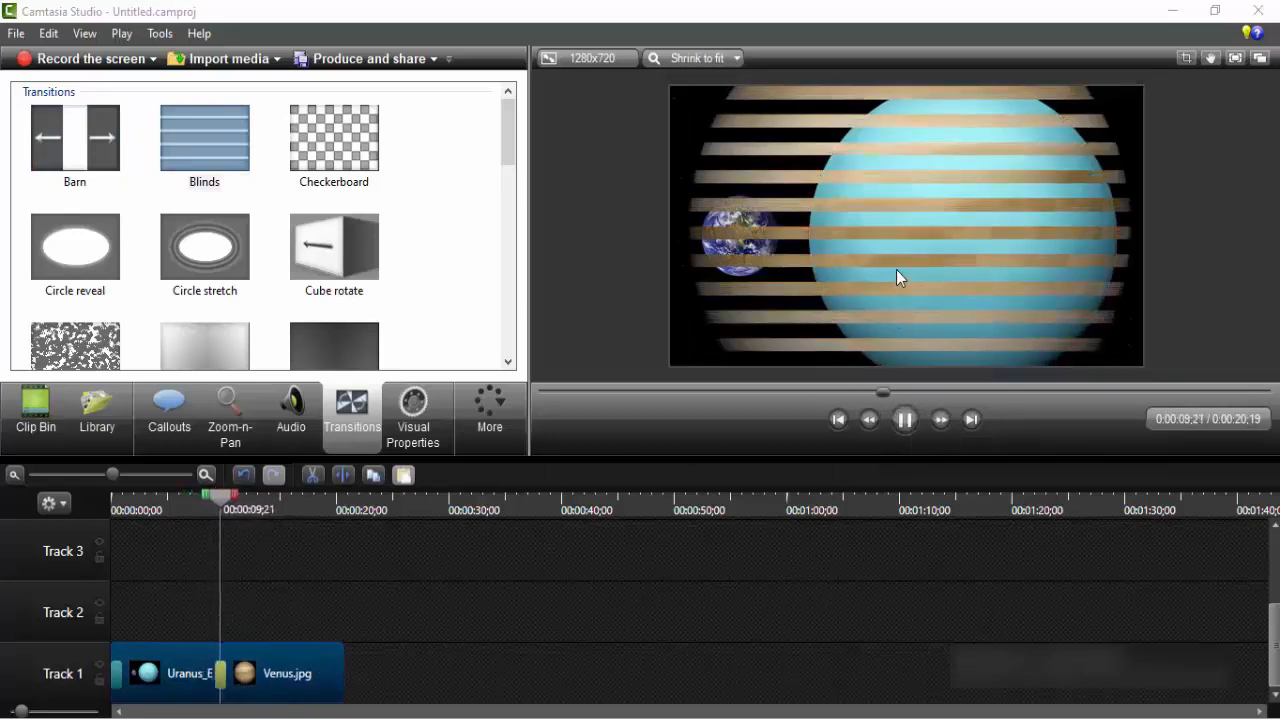
pyautogui.click(906, 422)
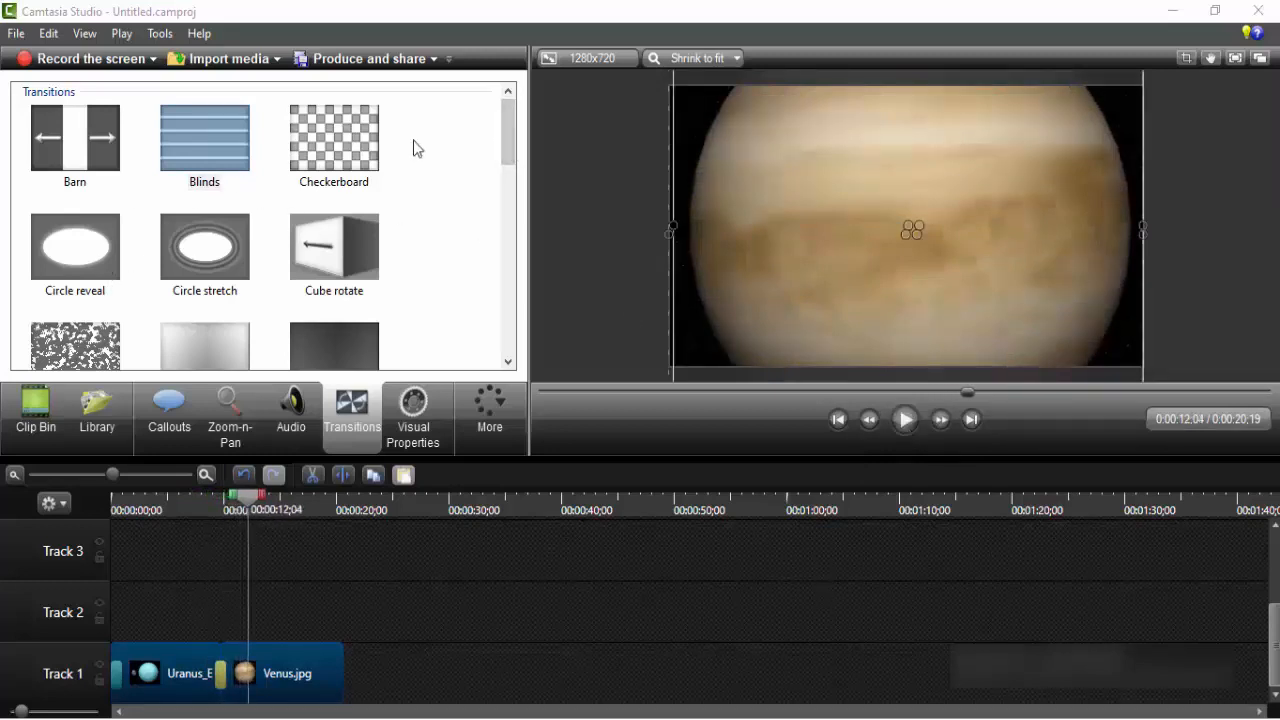
# Apply the Dissolve transition at the join of the Uranus and Venus clips and preview it.
pyautogui.moveTo(507, 148); pyautogui.dragTo(507, 170)
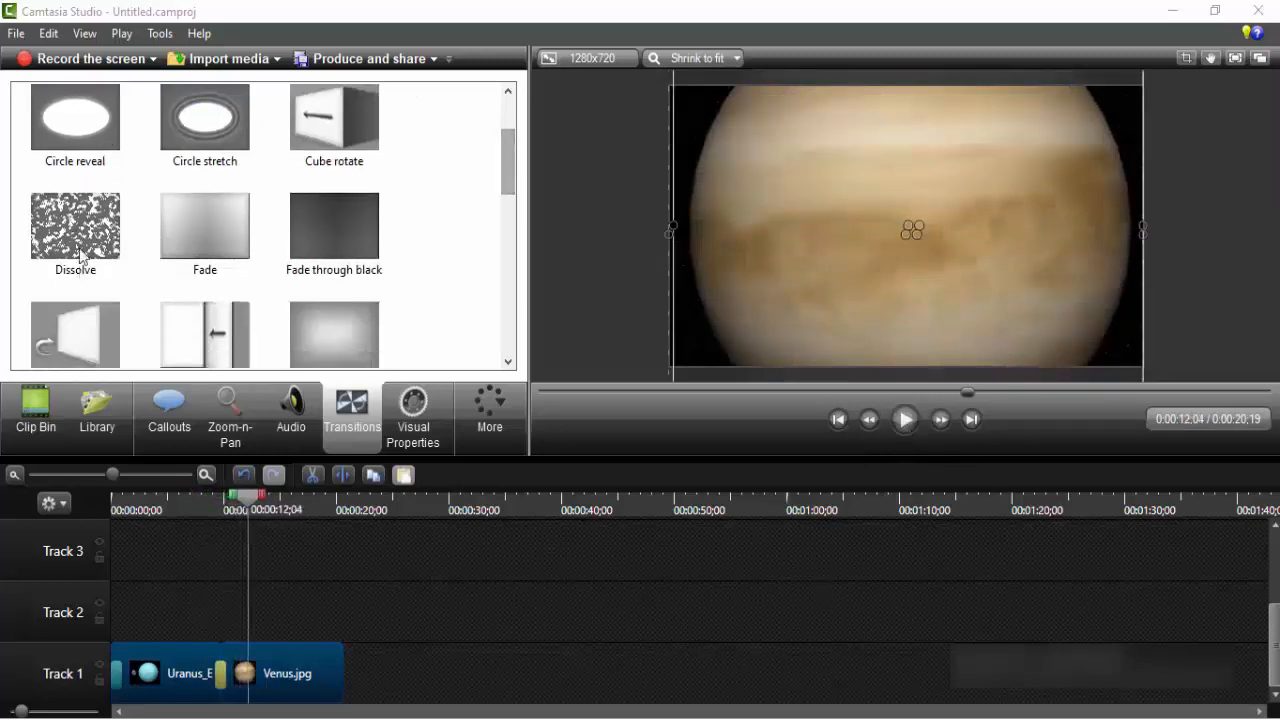
pyautogui.moveTo(82, 252); pyautogui.dragTo(181, 603)
pyautogui.moveTo(217, 668); pyautogui.dragTo(218, 668)
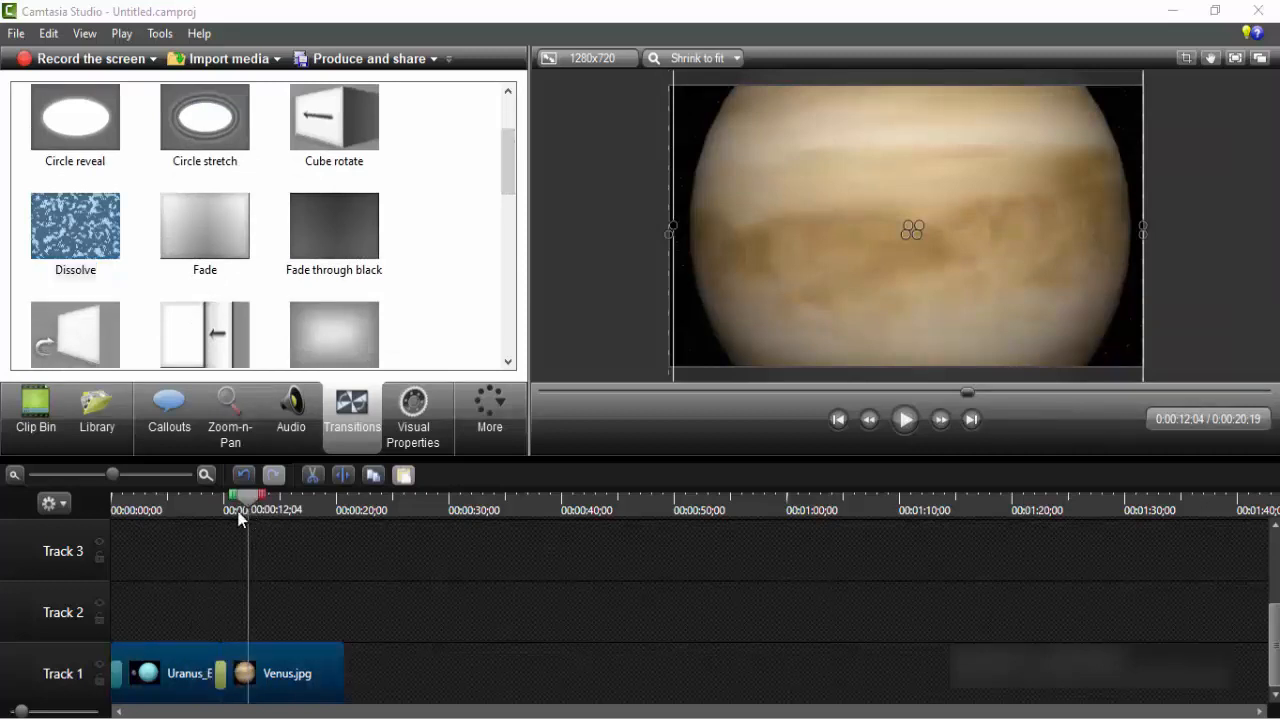
pyautogui.click(200, 539)
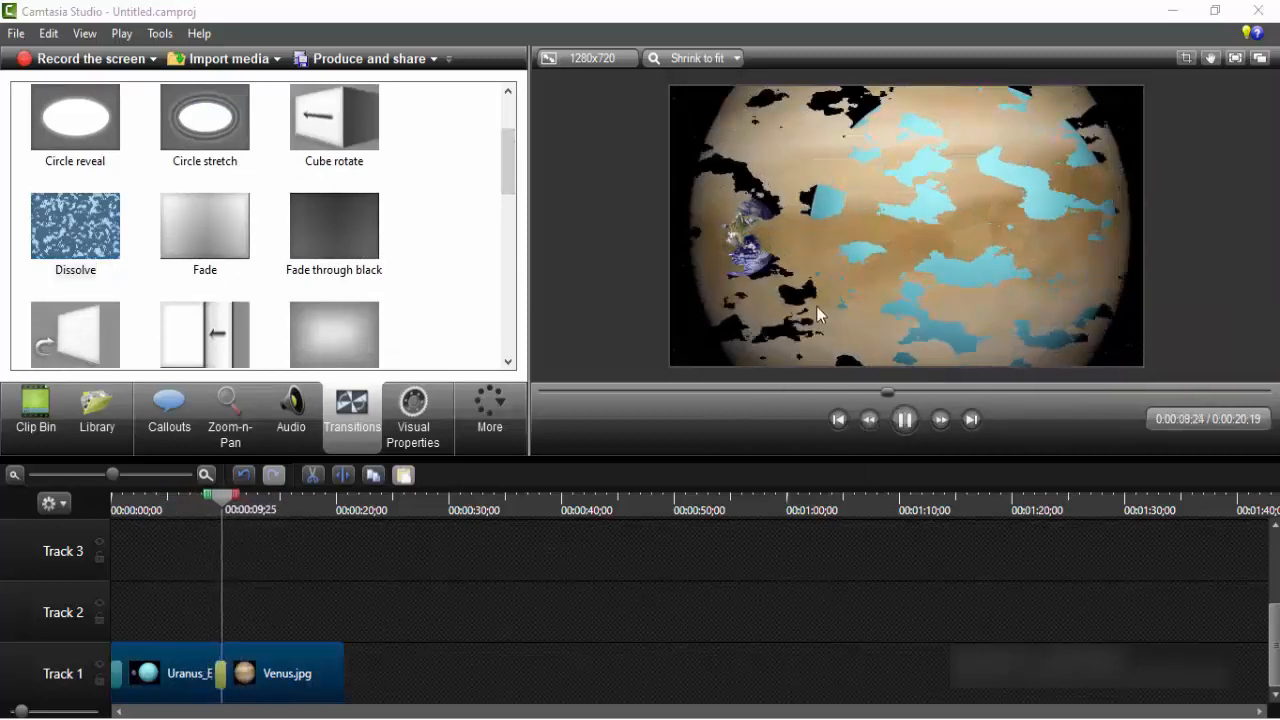
pyautogui.click(906, 421)
# Swap the transition between the two planet clips for Fade through black and preview it from 0:00:08;10.
pyautogui.moveTo(345, 236); pyautogui.dragTo(357, 325)
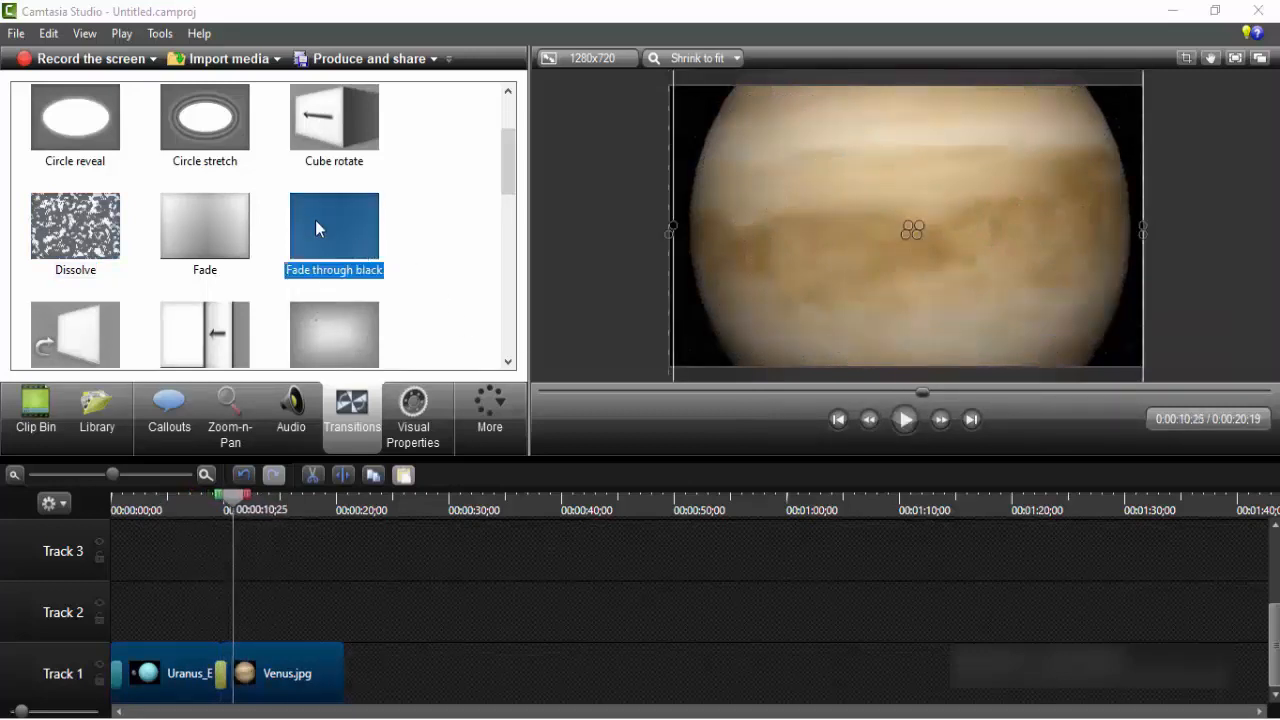
pyautogui.moveTo(337, 234); pyautogui.dragTo(227, 673)
pyautogui.click(205, 517)
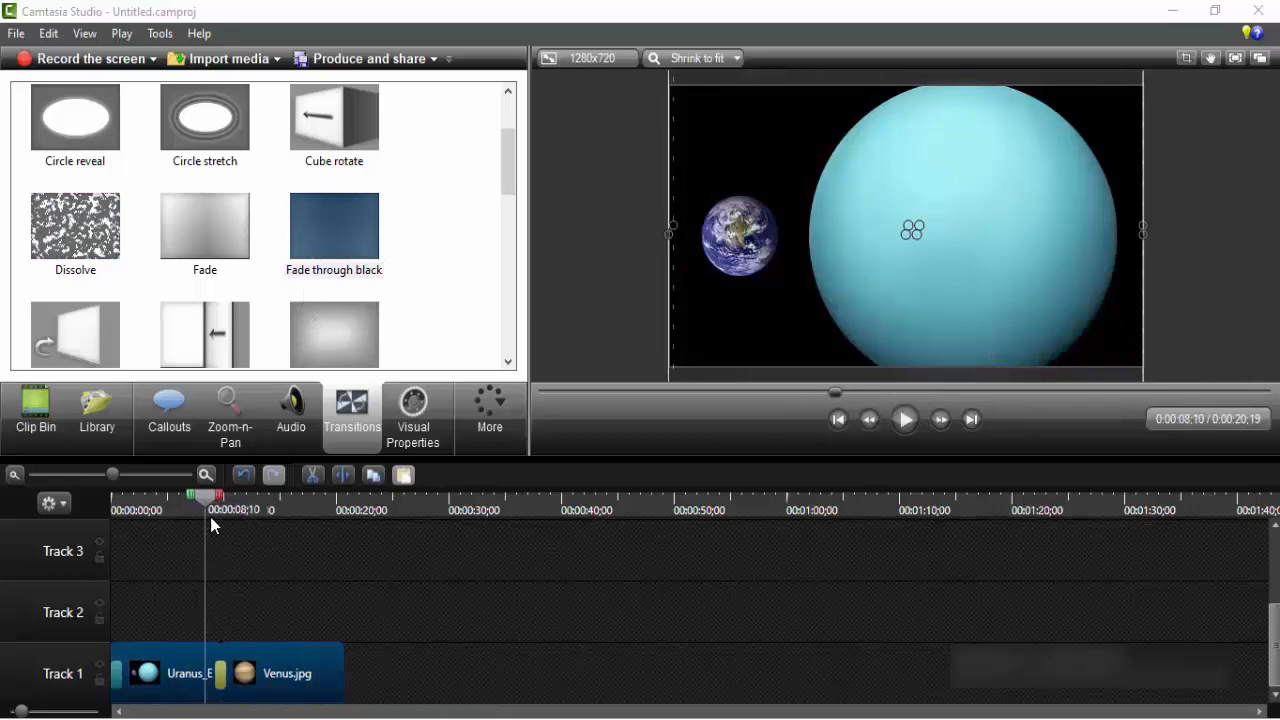
pyautogui.click(904, 420)
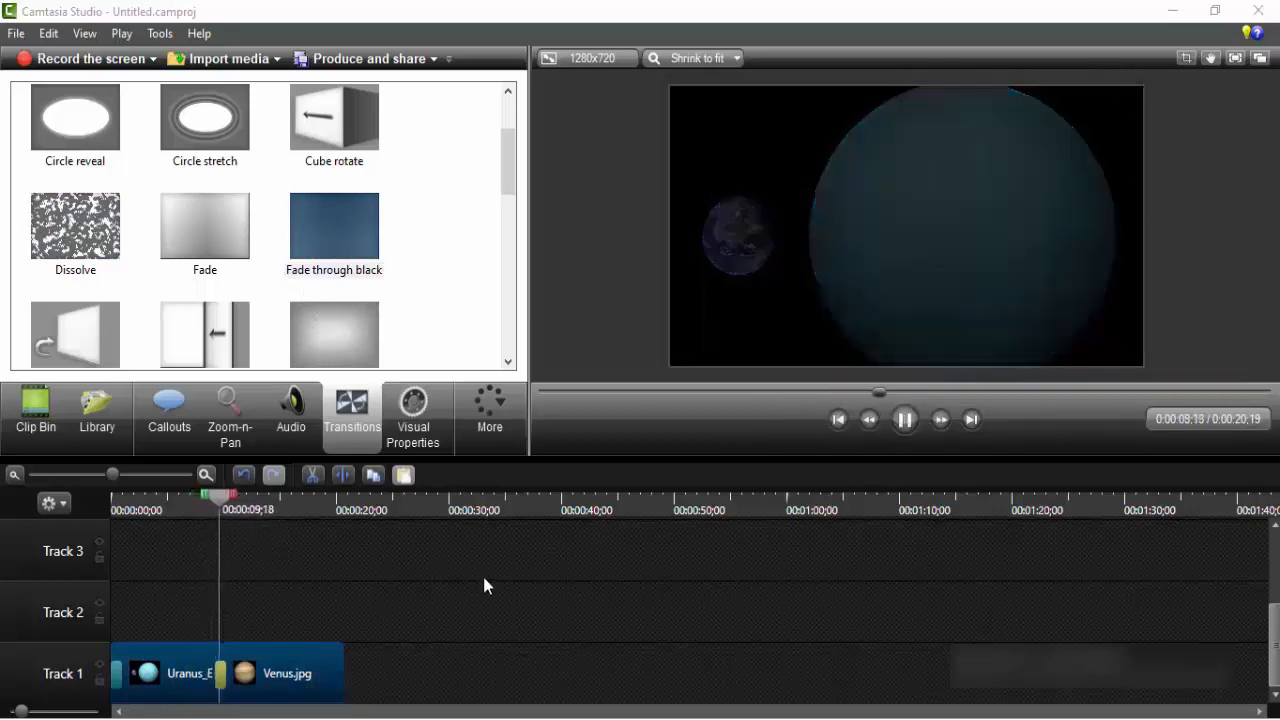
pyautogui.click(904, 419)
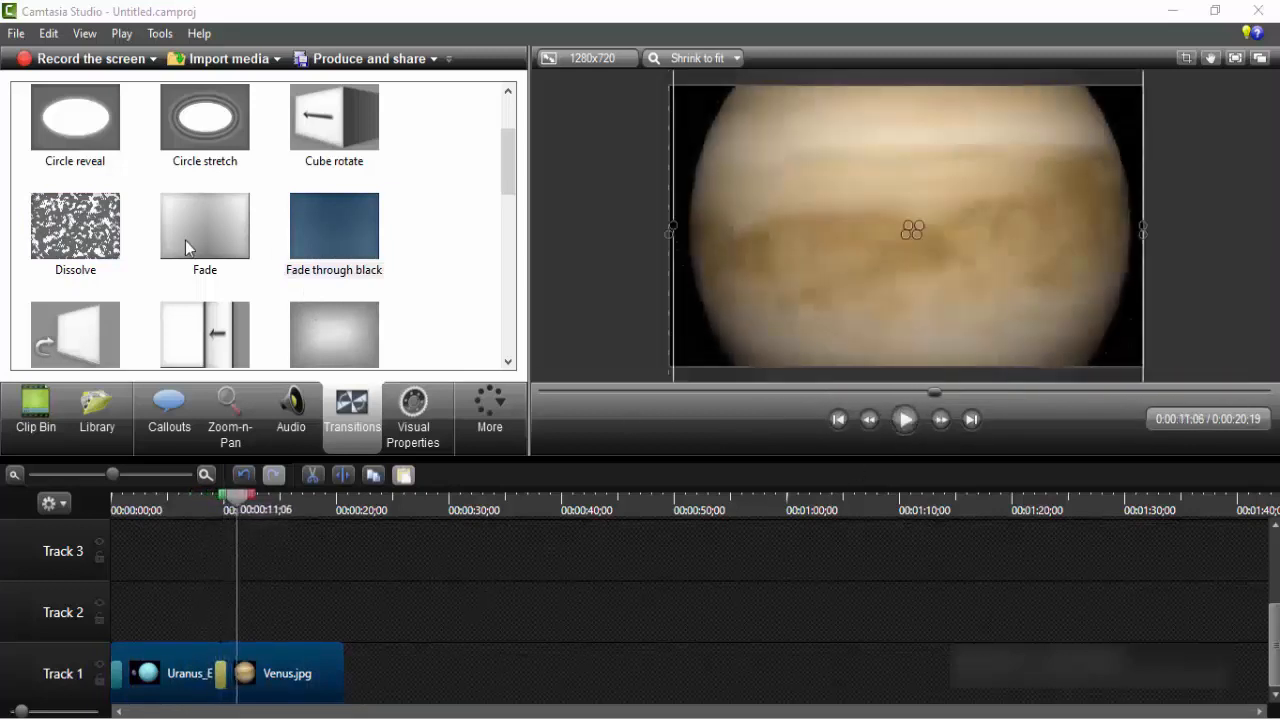
# Change the transition between the Uranus and Venus clips to Glow and play it back.
pyautogui.moveTo(510, 184); pyautogui.dragTo(514, 201)
pyautogui.moveTo(513, 152); pyautogui.dragTo(513, 184)
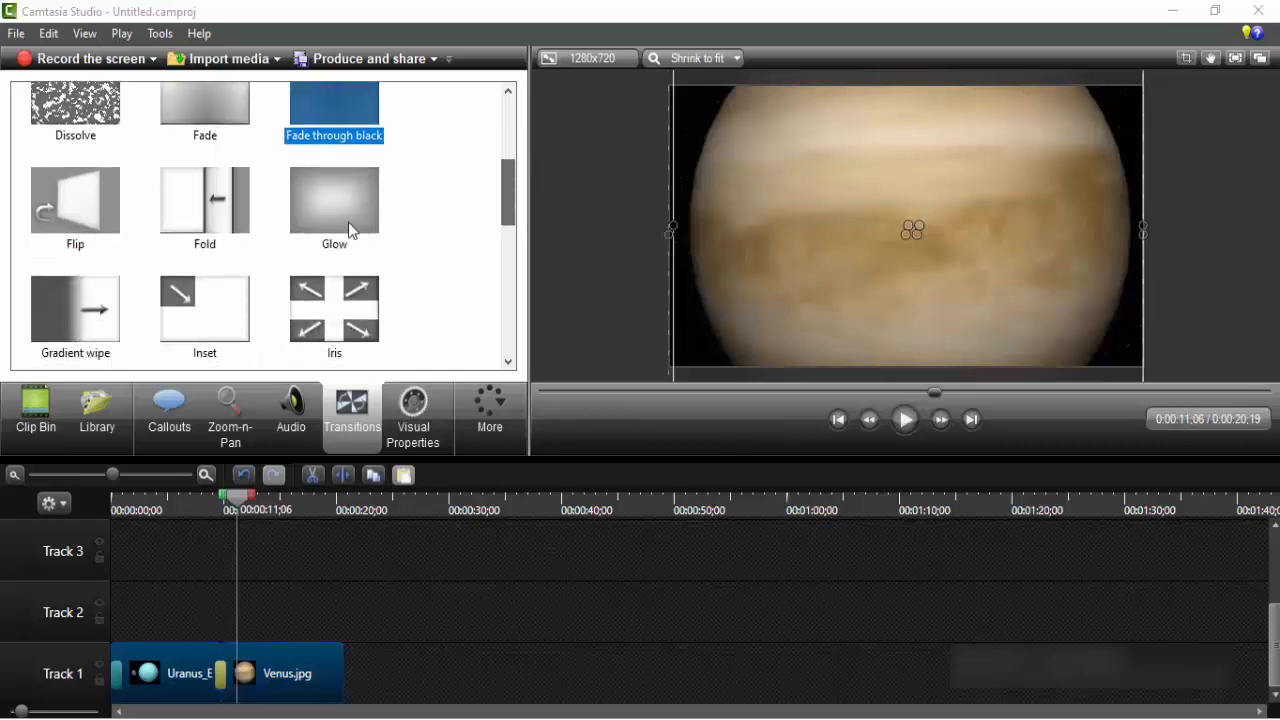
pyautogui.moveTo(347, 224); pyautogui.dragTo(220, 674)
pyautogui.click(207, 531)
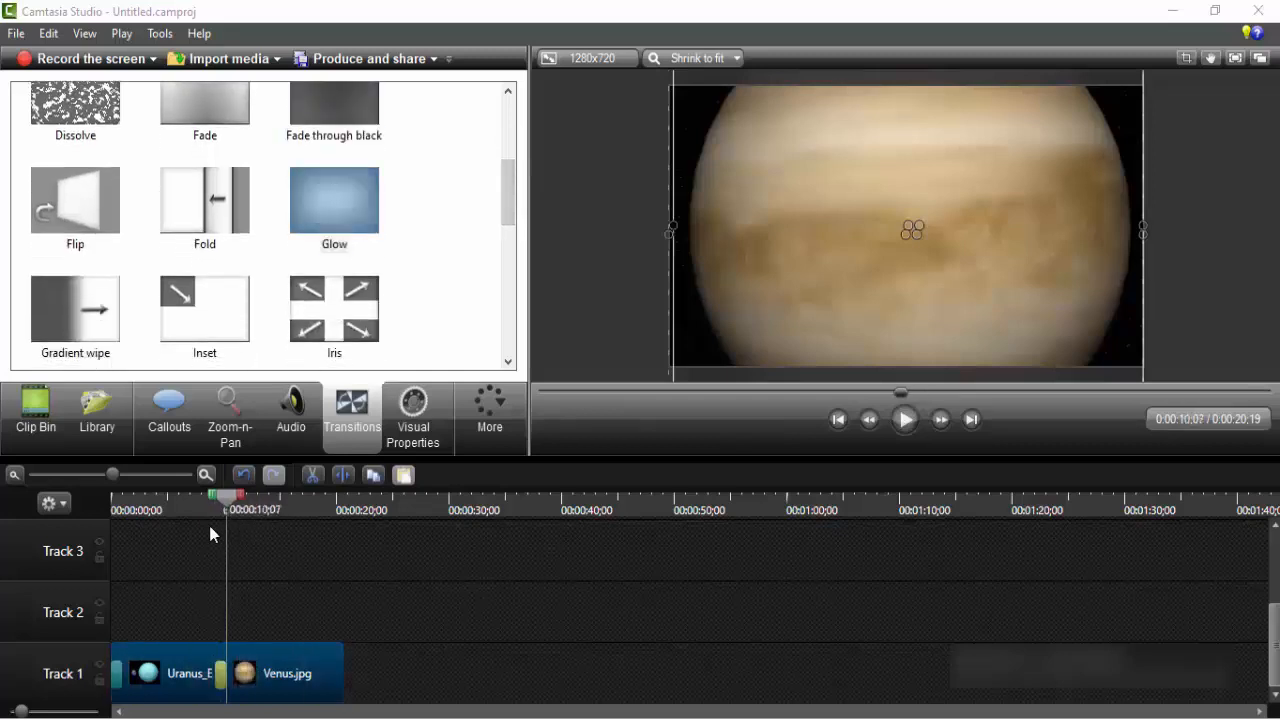
pyautogui.click(906, 420)
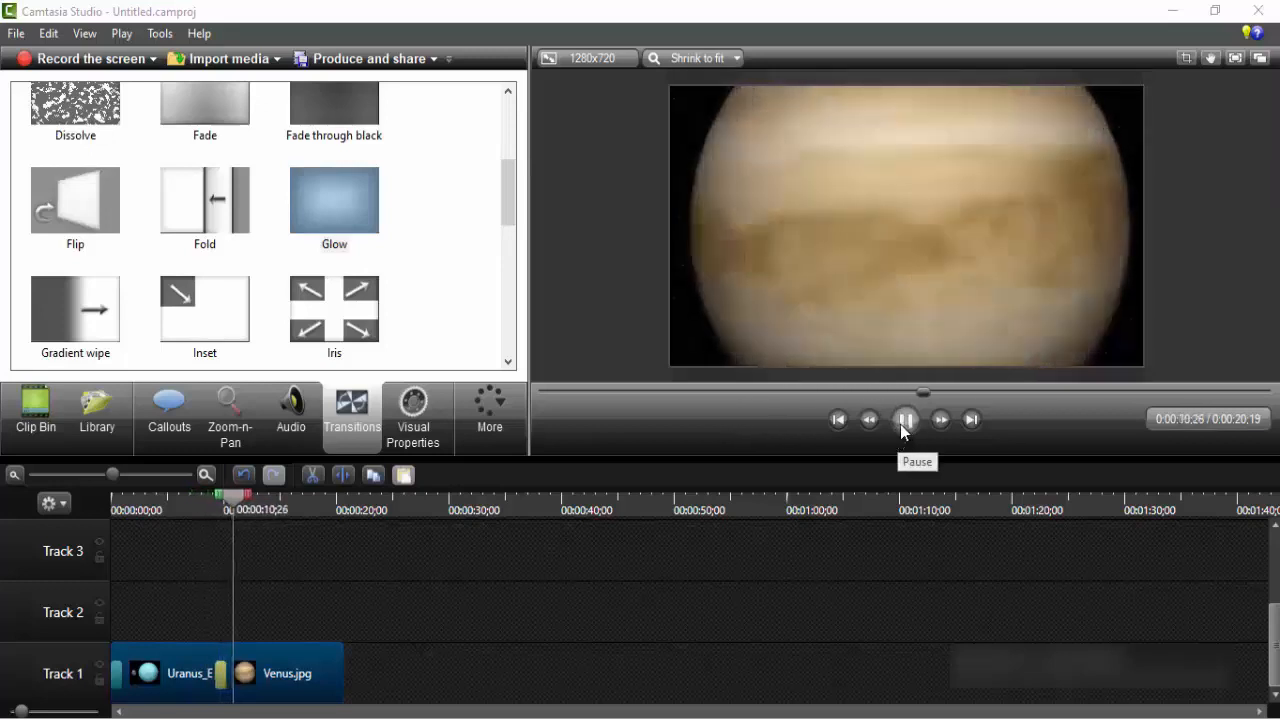
pyautogui.click(899, 441)
# Change the transition between the Uranus and Venus clips to Pixelate and preview it.
pyautogui.scroll(-3, 505, 250)
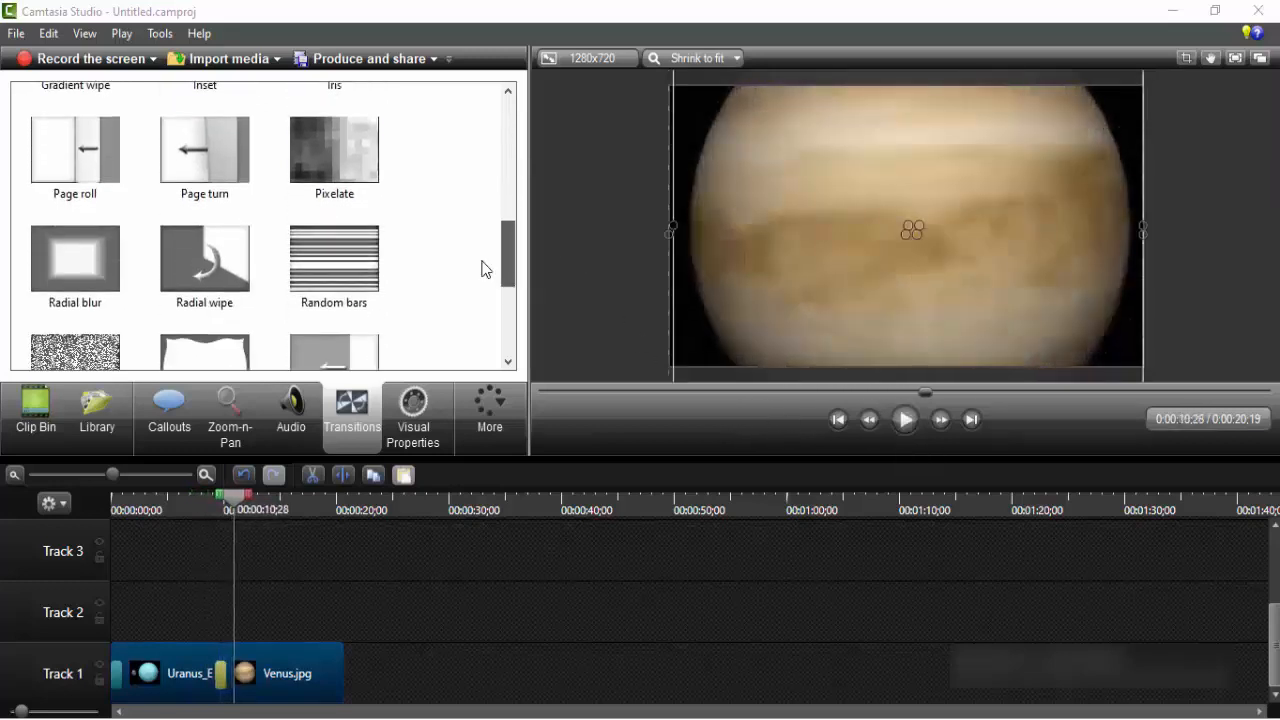
pyautogui.moveTo(366, 226); pyautogui.dragTo(225, 668)
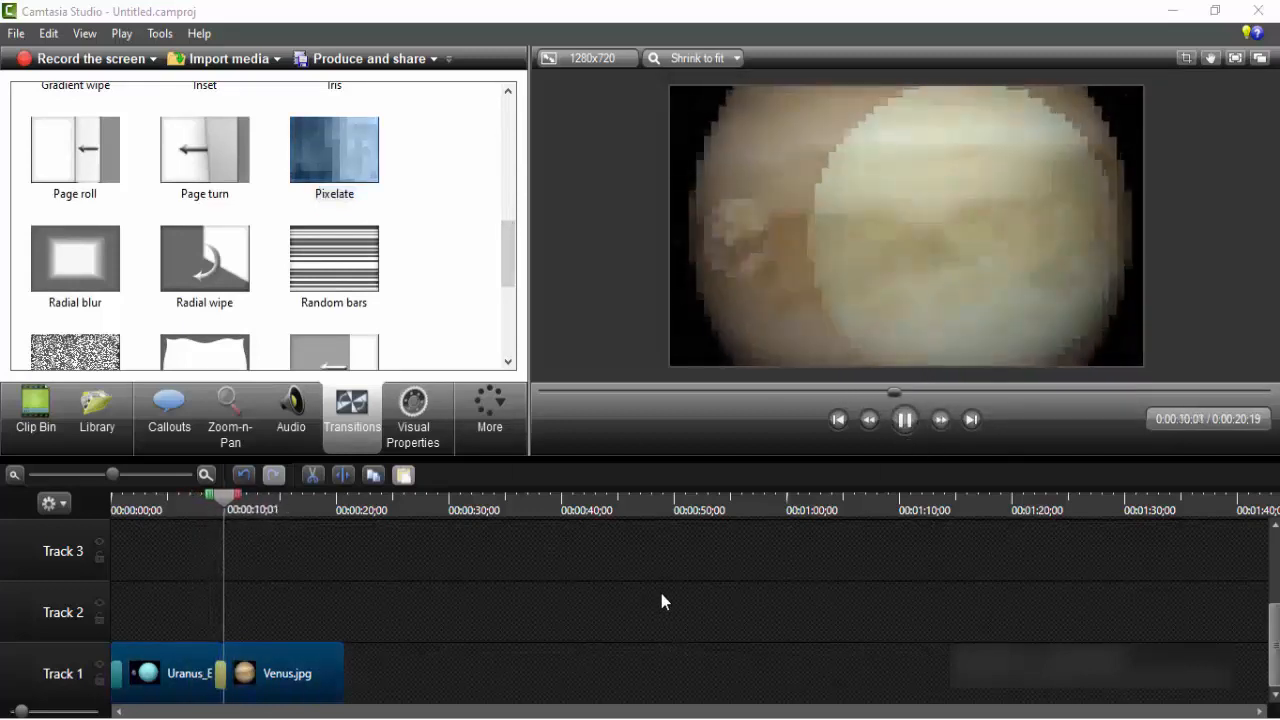
pyautogui.click(905, 420)
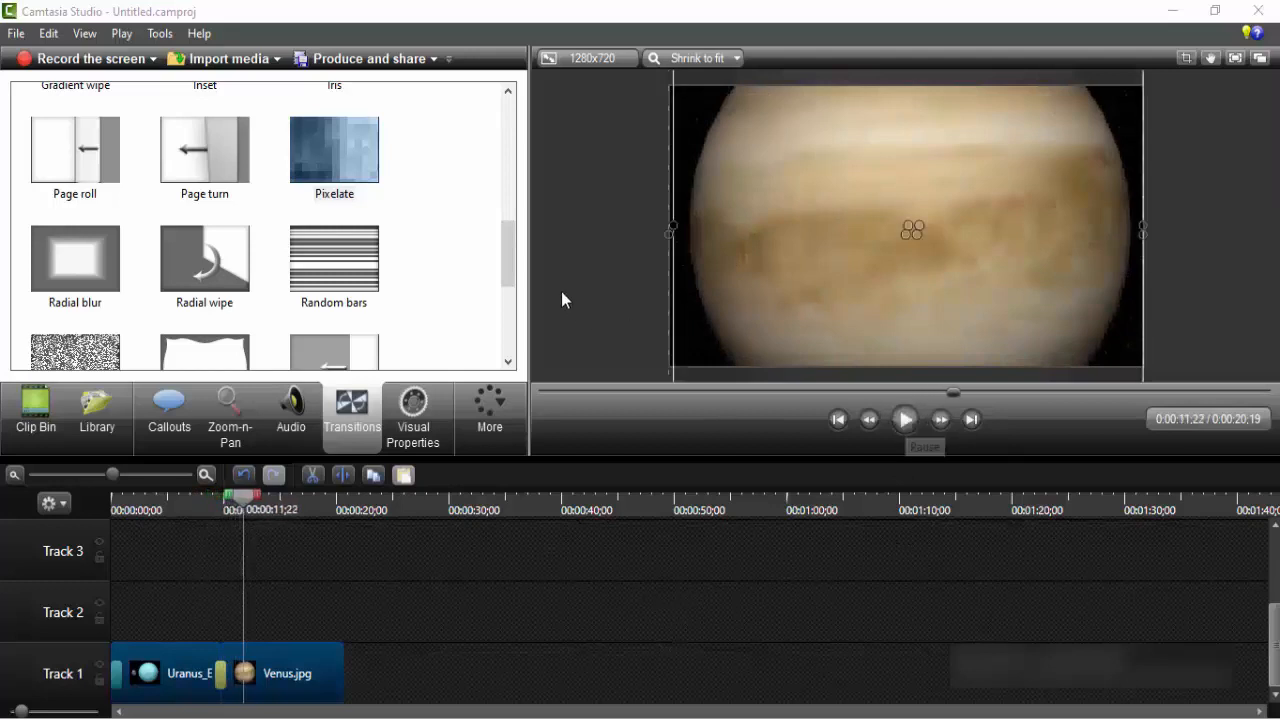
# Replace the transition between the Uranus and Venus clips with Ripple and preview it.
pyautogui.scroll(-3, 250, 250)
pyautogui.moveTo(204, 250); pyautogui.dragTo(247, 584)
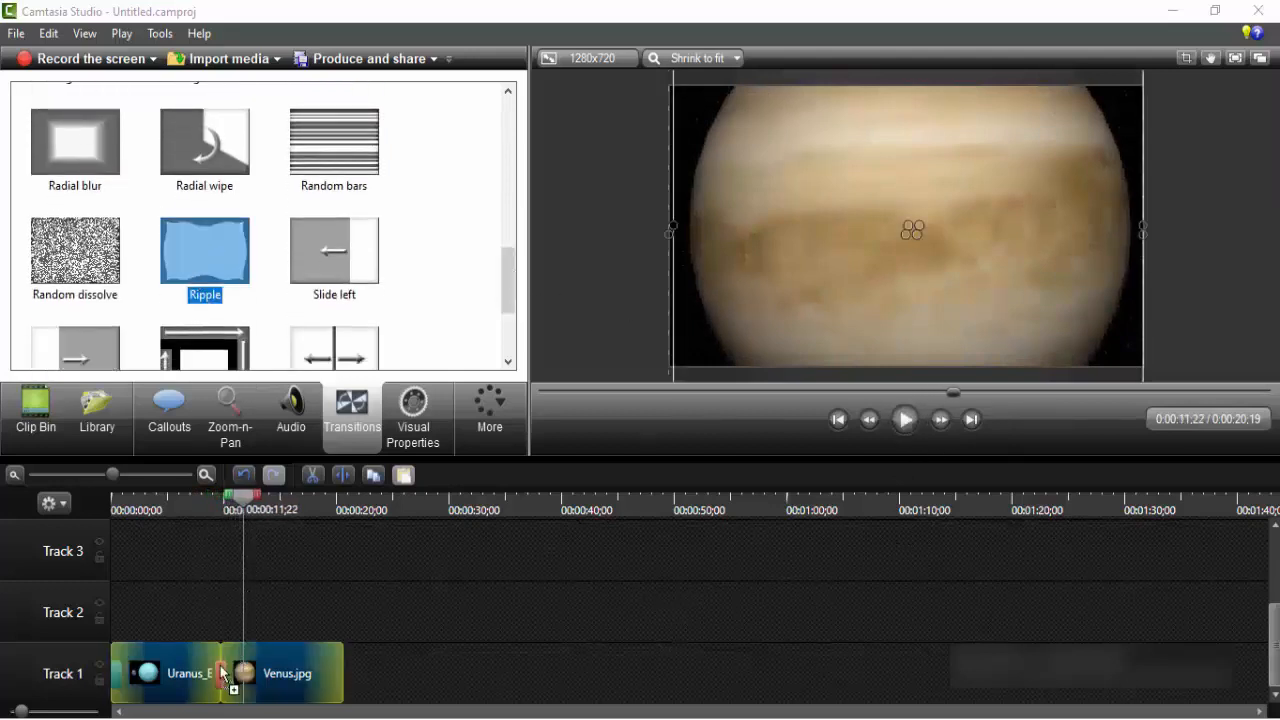
pyautogui.moveTo(222, 675); pyautogui.dragTo(222, 675)
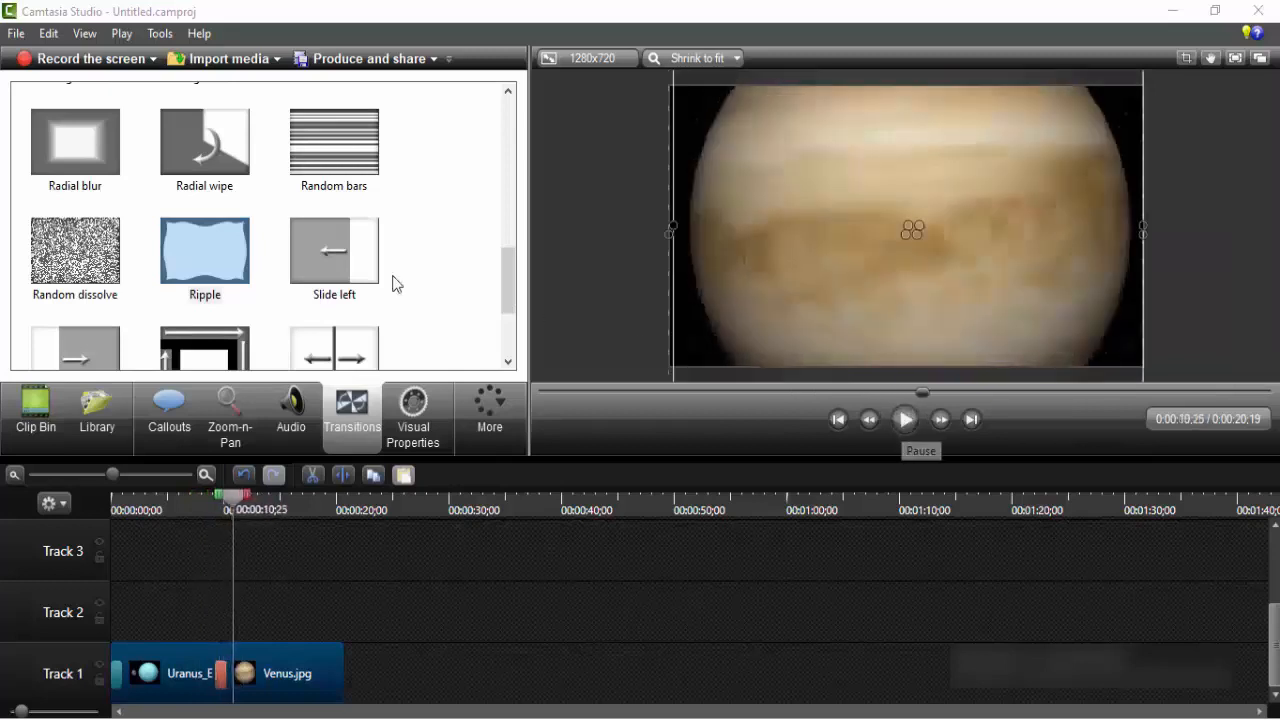
# Set the transition between the Uranus and Venus clips to Random dissolve, preview it, and stop playback.
pyautogui.moveTo(75, 250); pyautogui.dragTo(220, 612)
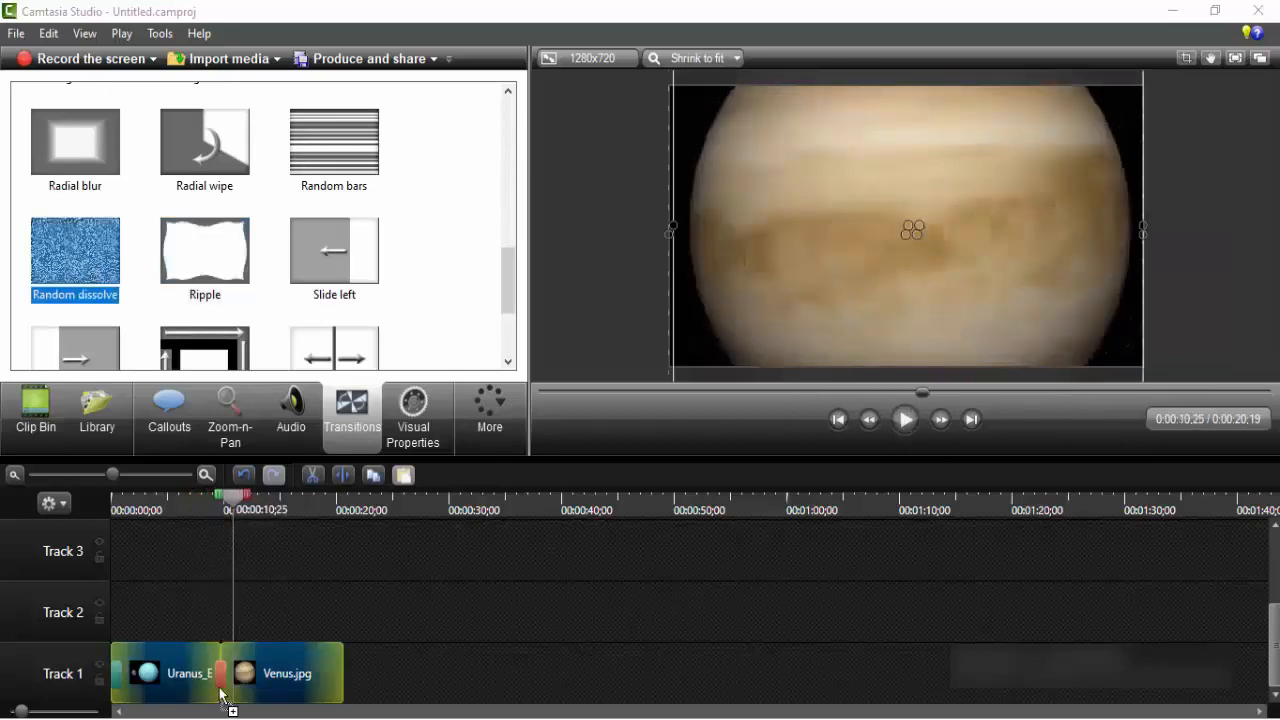
pyautogui.moveTo(220, 688); pyautogui.dragTo(220, 688)
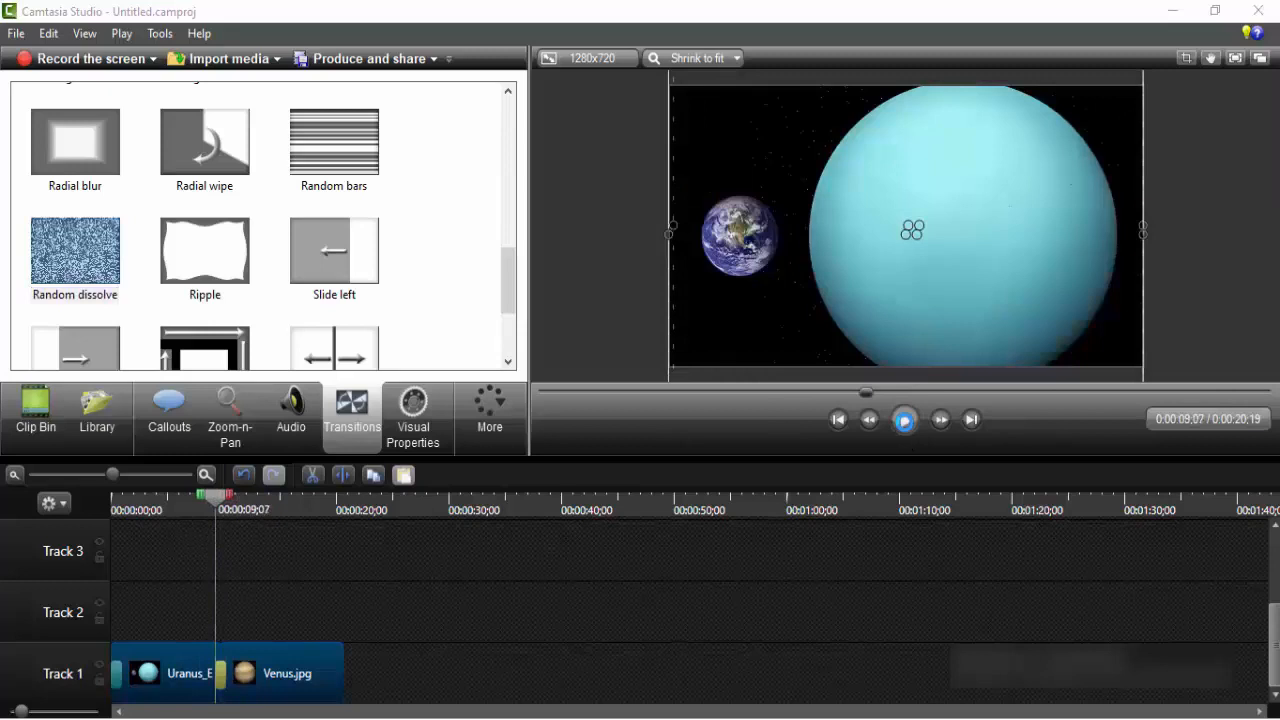
pyautogui.click(904, 420)
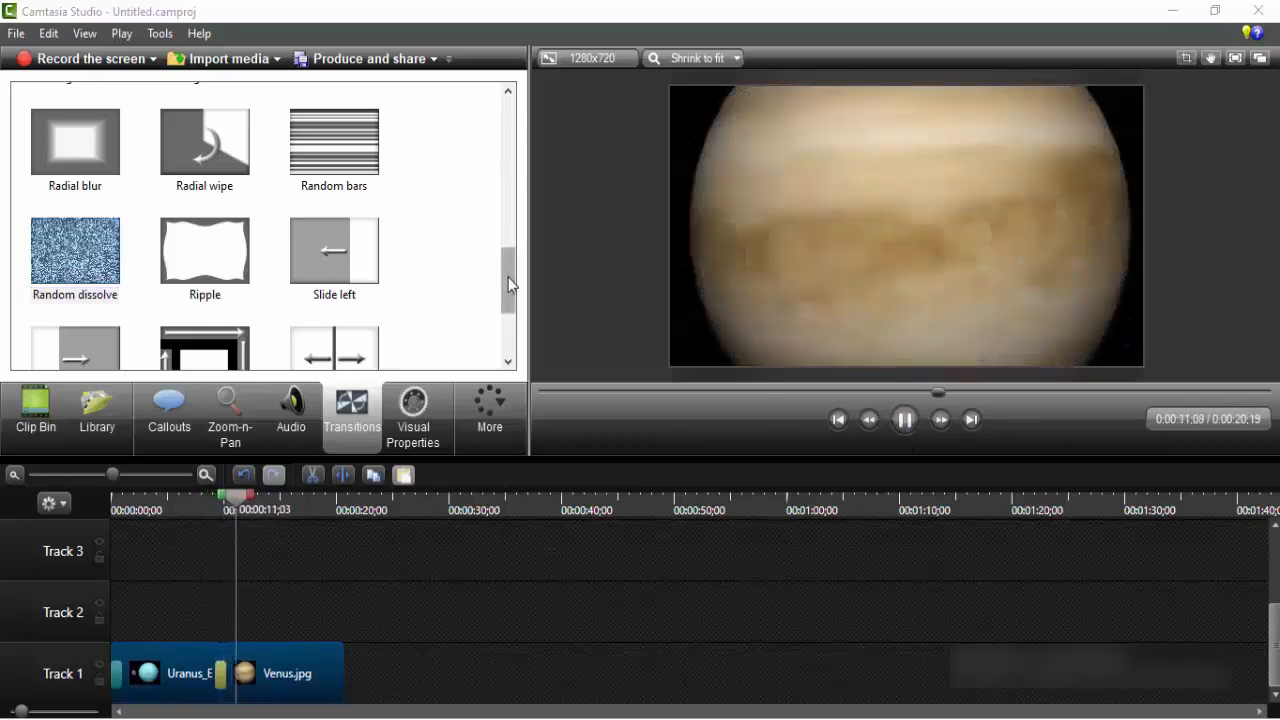
pyautogui.scroll(-2, 510, 300)
pyautogui.moveTo(505, 316); pyautogui.dragTo(513, 113)
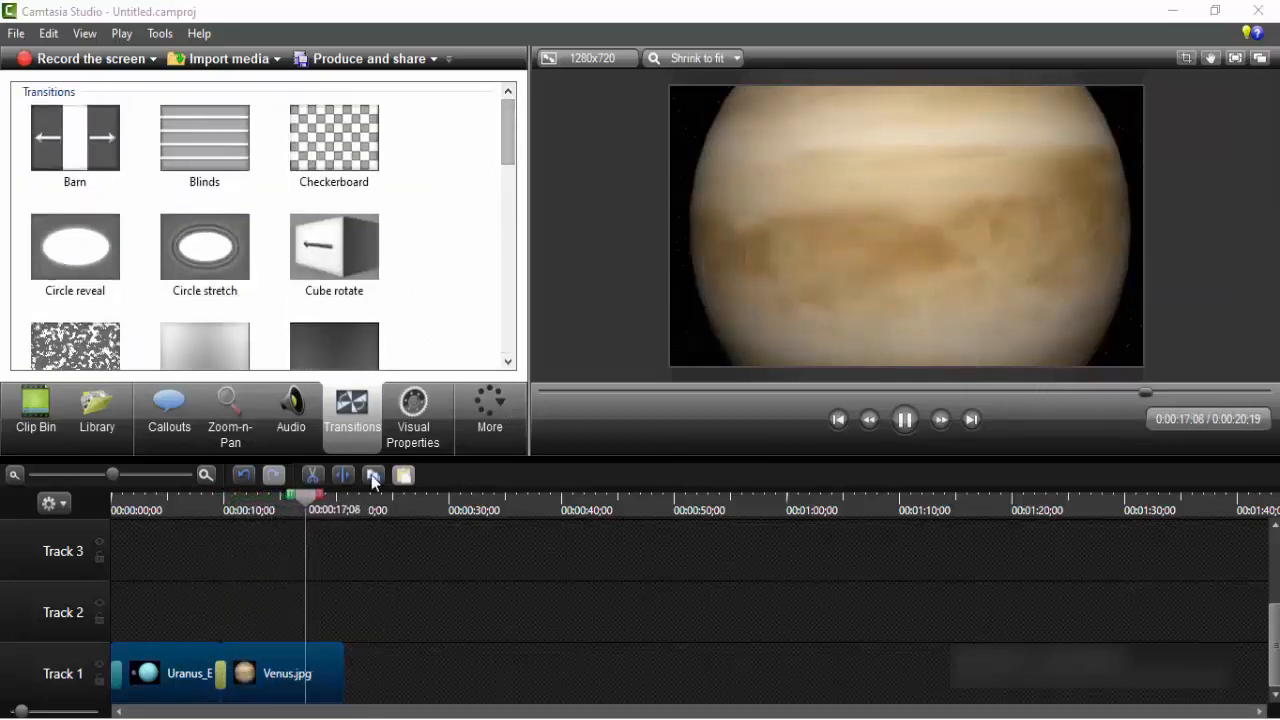
pyautogui.press('space')
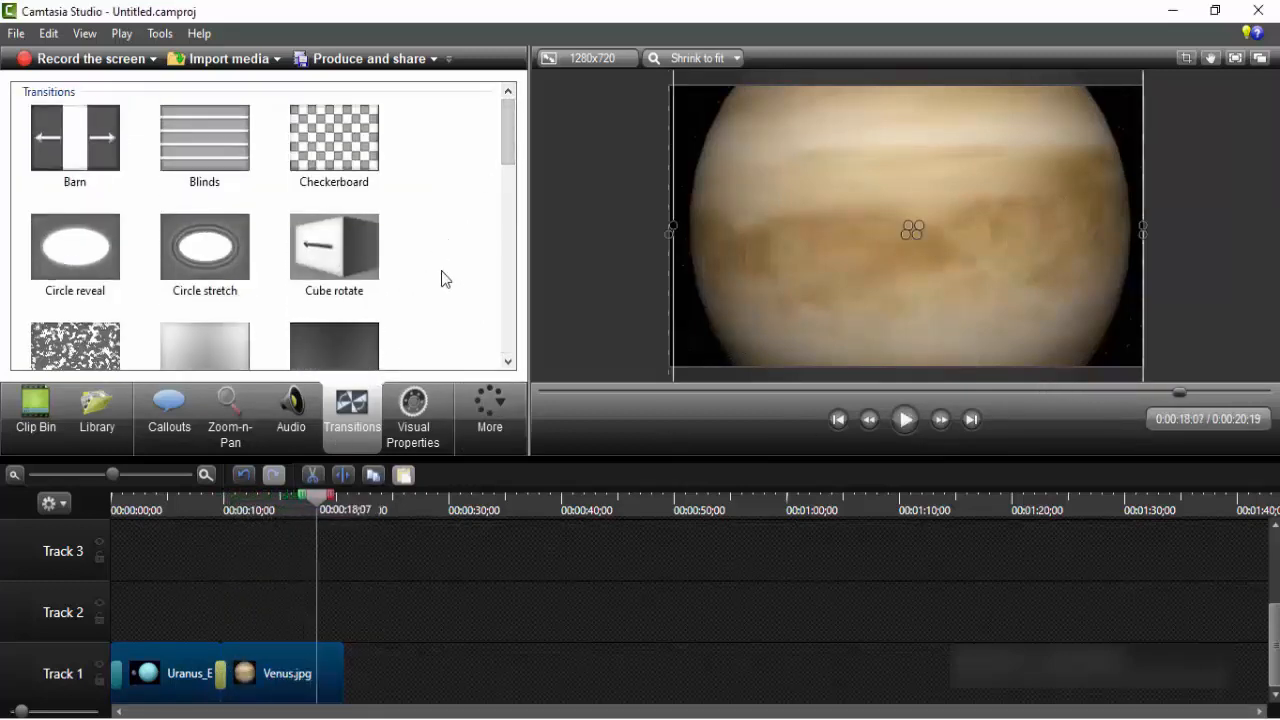
# Review the callout and transition collections again and move the playhead to 0:00:05;25 within the Uranus clip.
pyautogui.moveTo(340, 512); pyautogui.dragTo(117, 511)
pyautogui.click(166, 425)
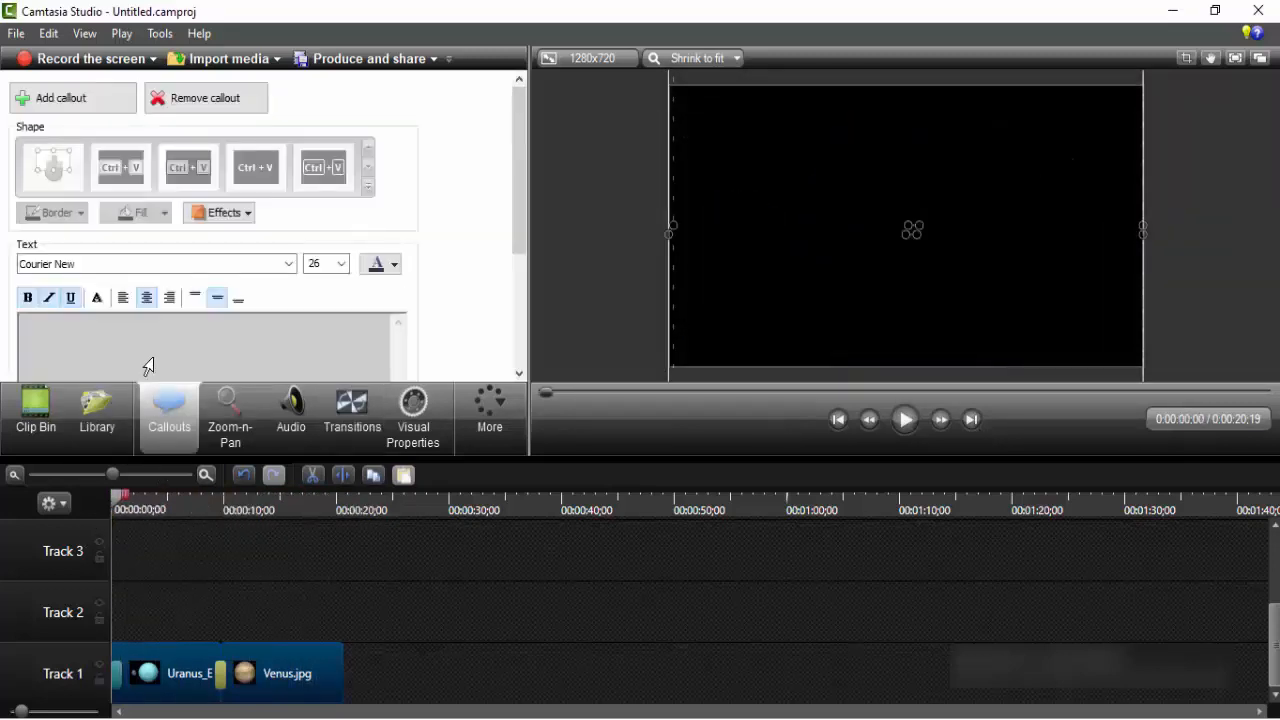
pyautogui.click(355, 428)
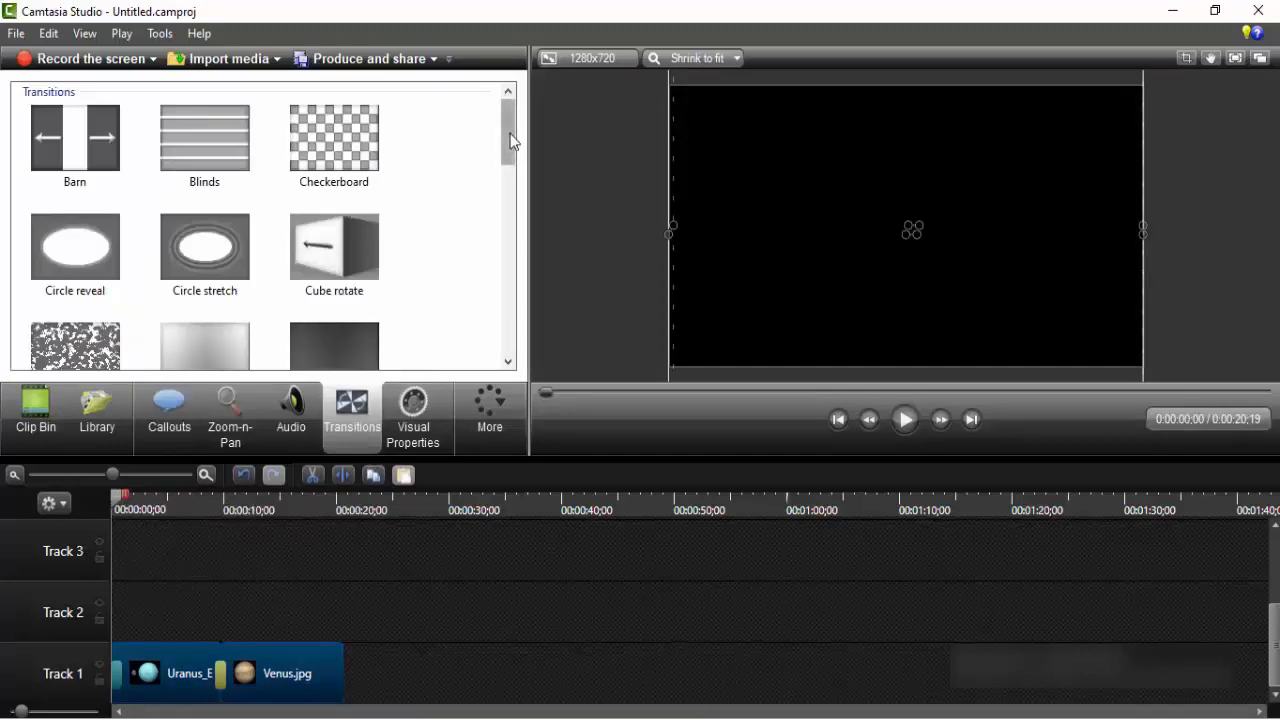
pyautogui.moveTo(512, 135); pyautogui.dragTo(203, 297)
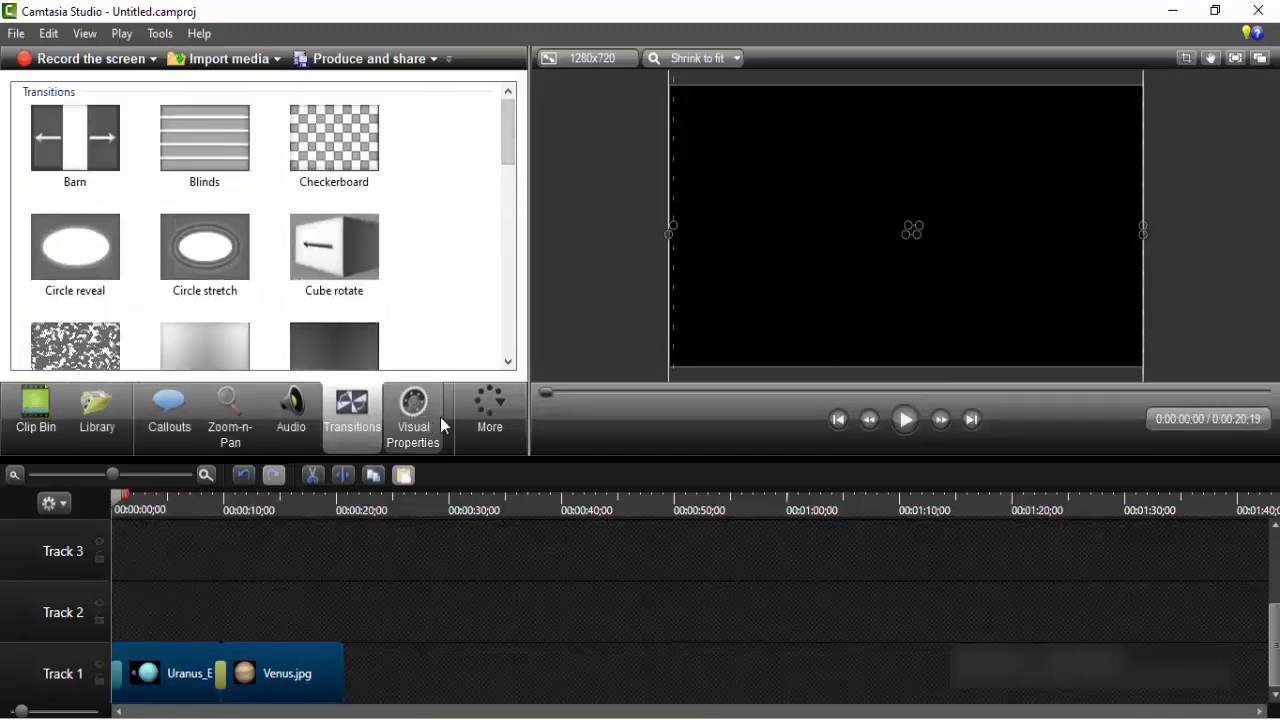
pyautogui.moveTo(122, 505); pyautogui.dragTo(177, 510)
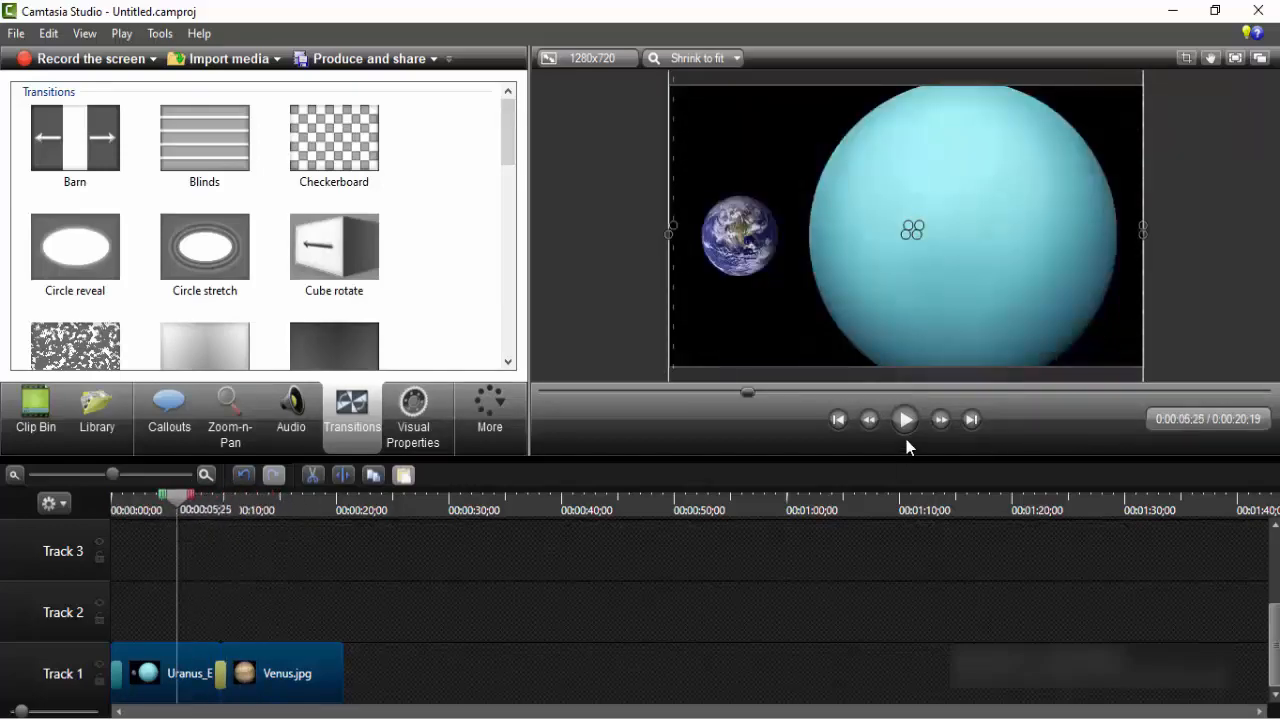